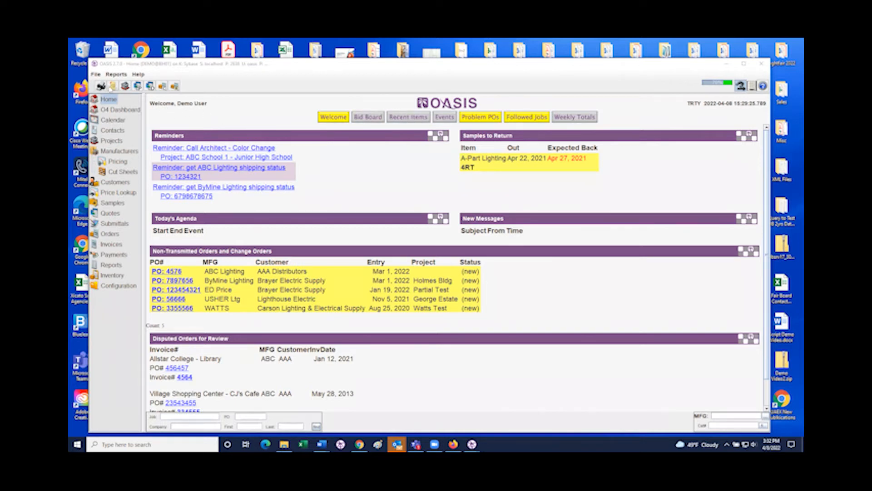
# - Review the recent items on the home page and check which lists the home preferences are set to show
pyautogui.click(394, 117)
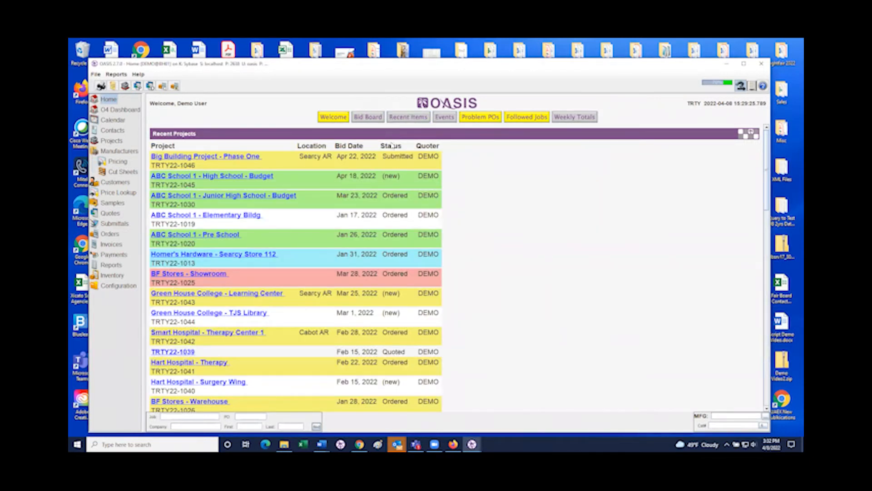
pyautogui.scroll(-6, 393, 255)
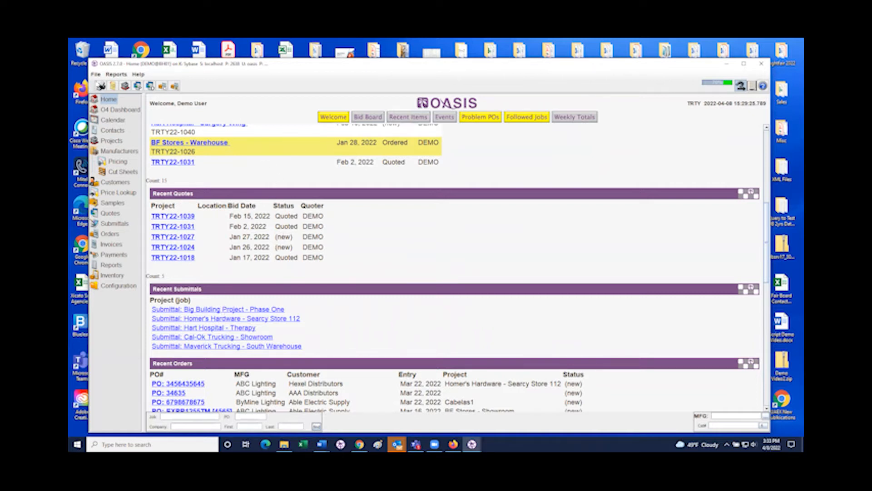
pyautogui.click(96, 74)
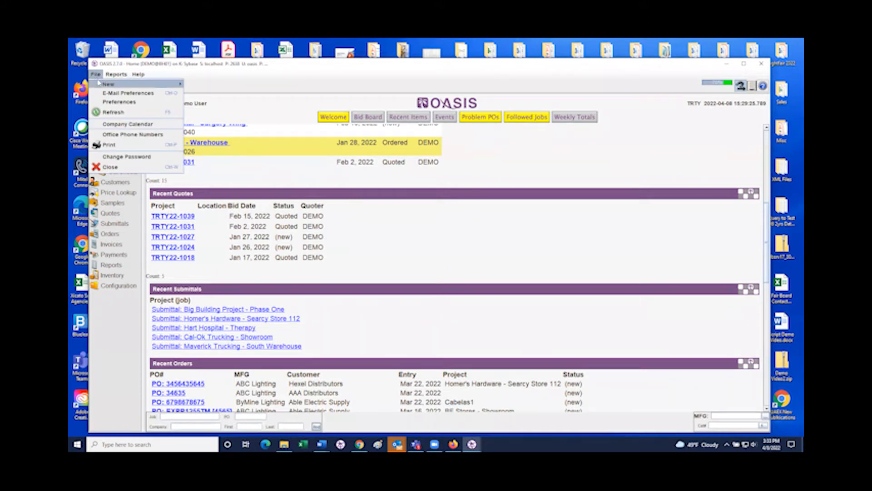
pyautogui.moveTo(98, 82)
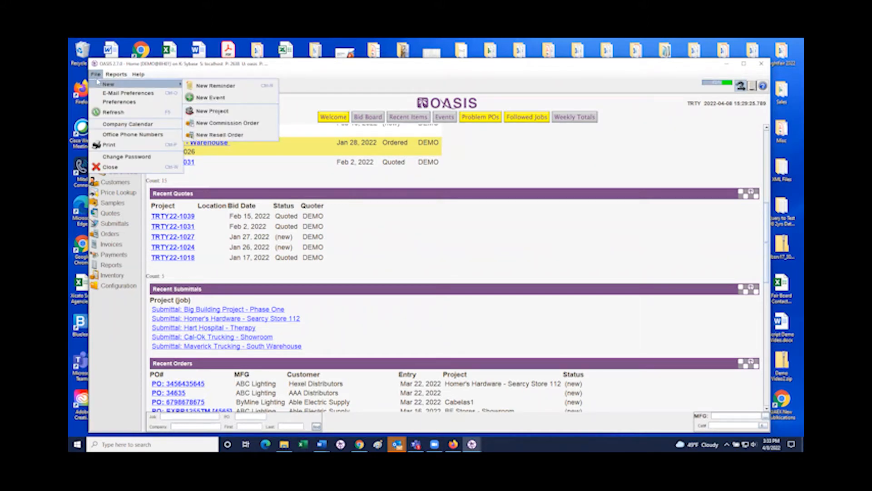
pyautogui.click(144, 106)
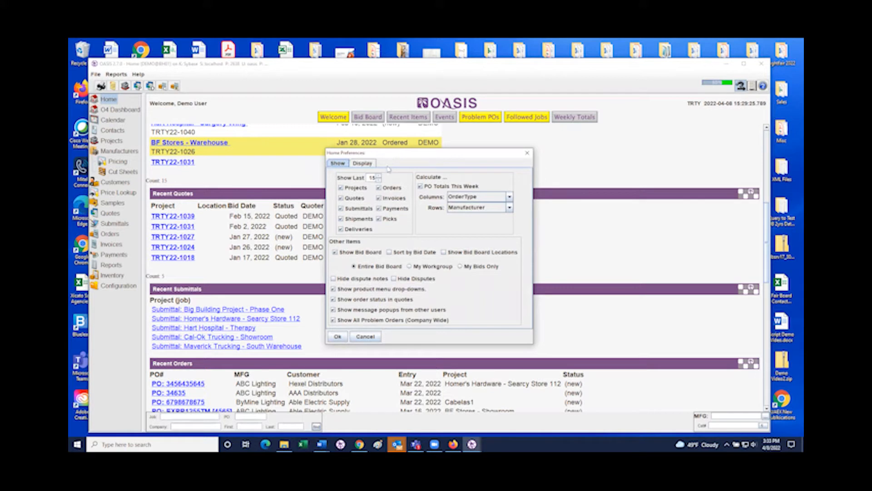
pyautogui.click(342, 209)
pyautogui.click(527, 153)
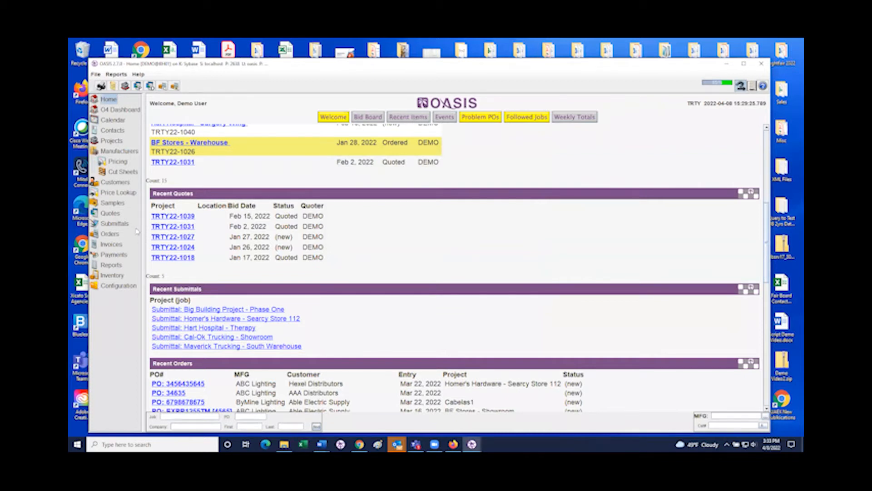
# - List the submittals from the last 30 days
pyautogui.click(124, 224)
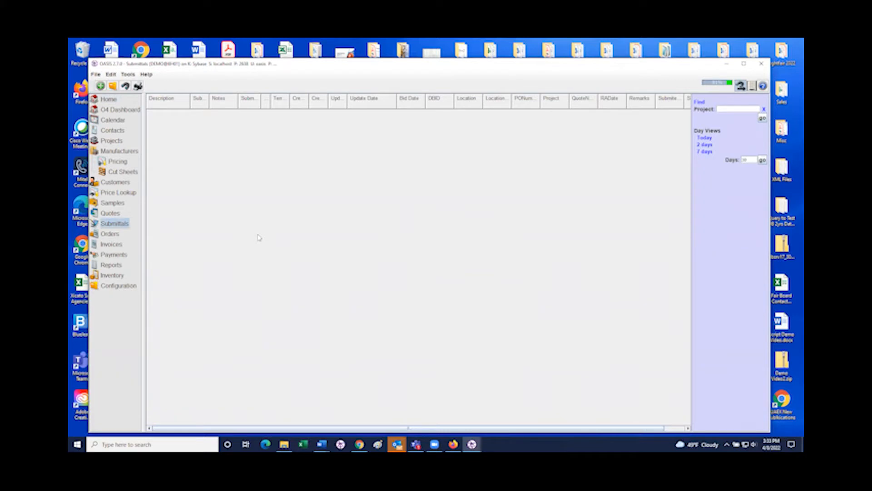
pyautogui.click(762, 161)
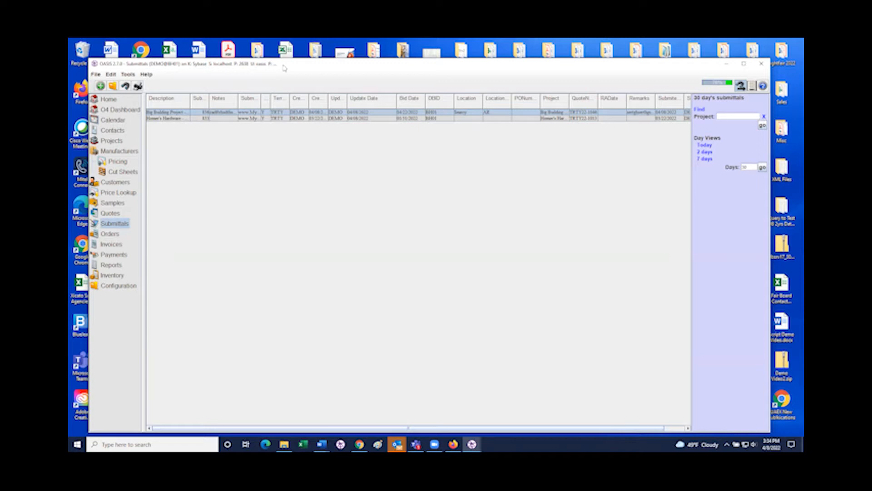
pyautogui.moveTo(284, 68); pyautogui.dragTo(314, 61)
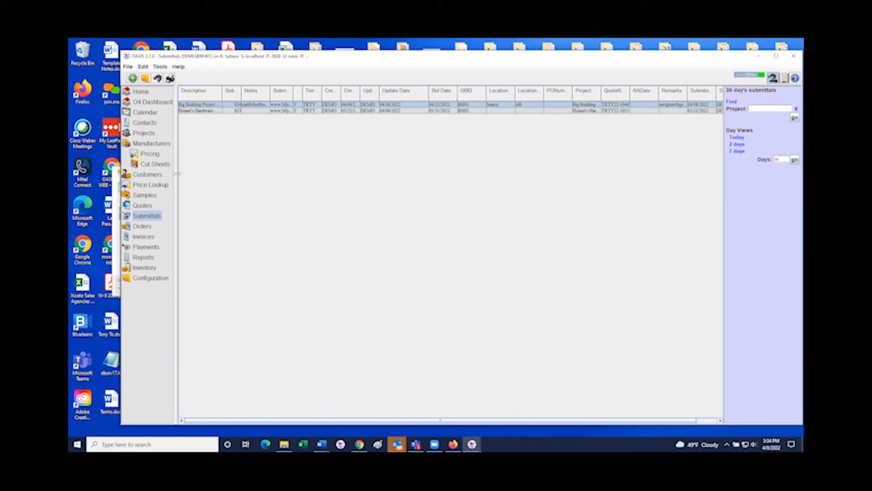
# - Open the ABC Lighting manufacturer record and show its contact information
pyautogui.click(150, 143)
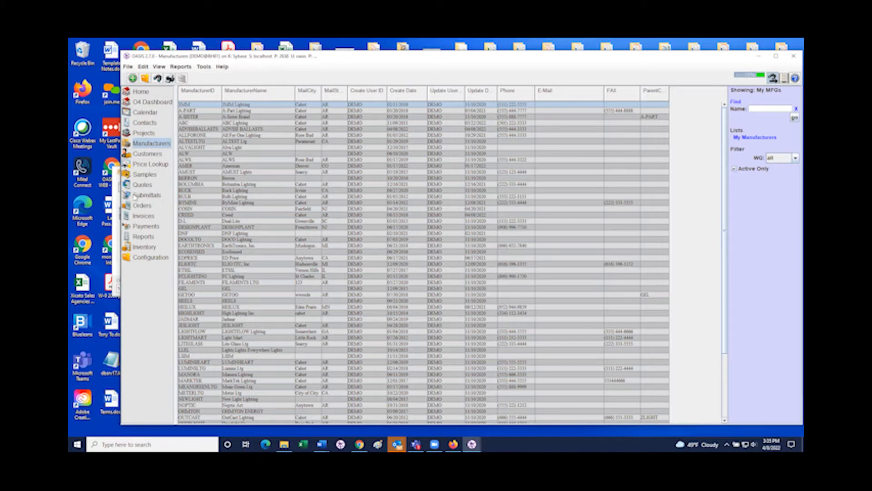
pyautogui.doubleClick(193, 124)
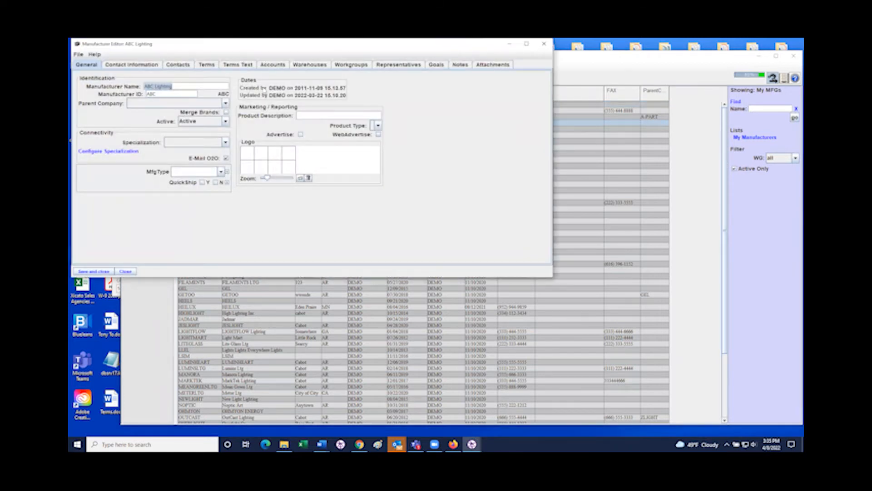
pyautogui.moveTo(263, 45); pyautogui.dragTo(291, 68)
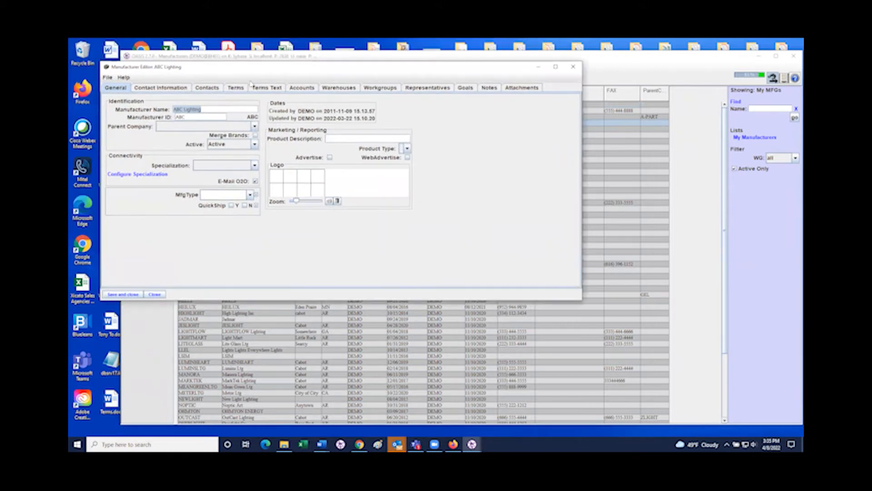
pyautogui.click(182, 88)
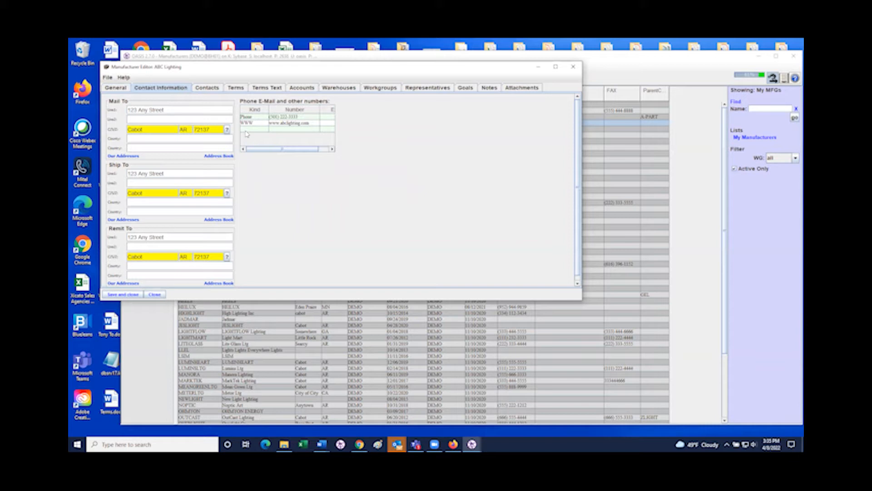
# - Set the kind of ABC Lighting's website entry to WWW, then save and close the manufacturer record
pyautogui.click(257, 124)
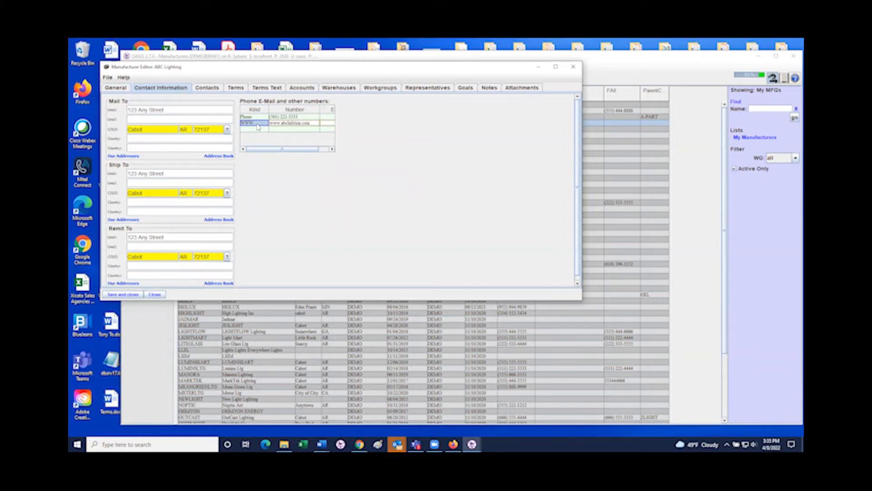
pyautogui.click(258, 126)
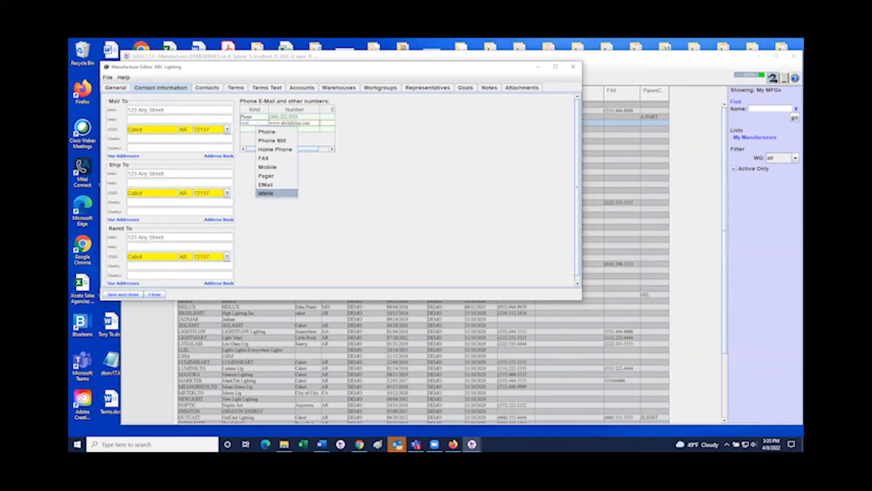
pyautogui.click(281, 194)
pyautogui.click(275, 124)
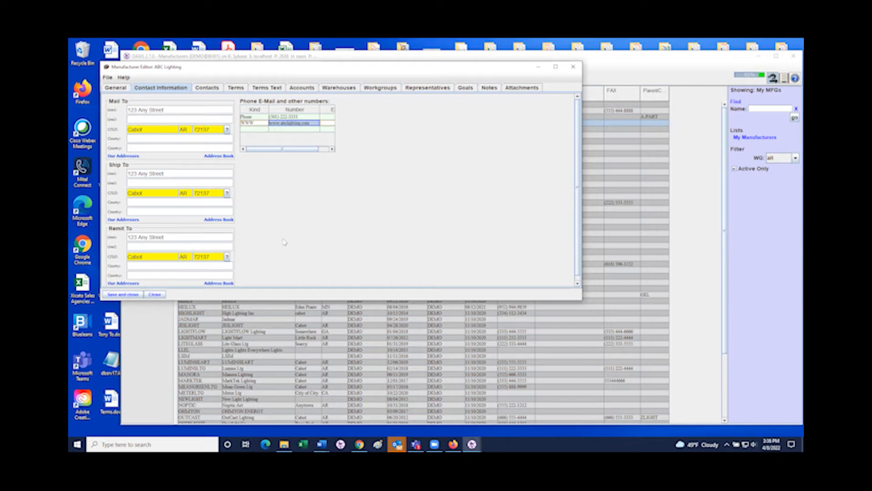
pyautogui.click(131, 295)
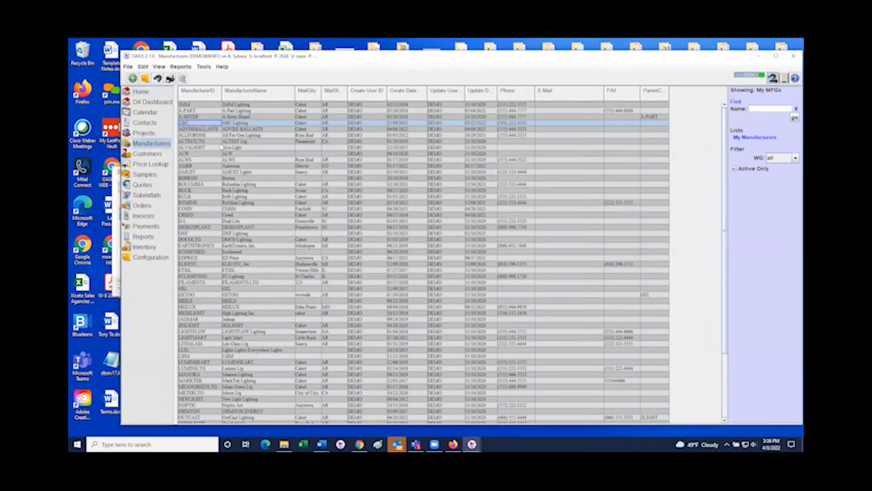
# - Review the parts and prices in ABC Lighting's price list, and bring up the manufacturers' cut sheets
pyautogui.click(159, 144)
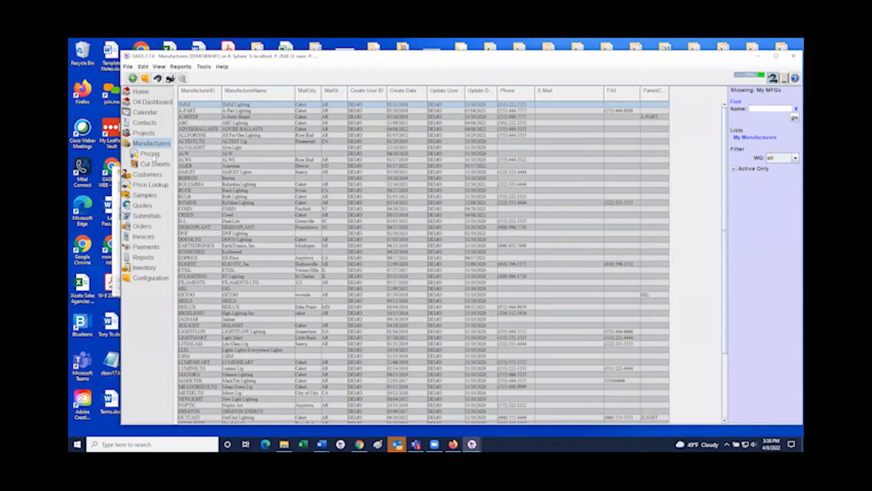
pyautogui.click(151, 154)
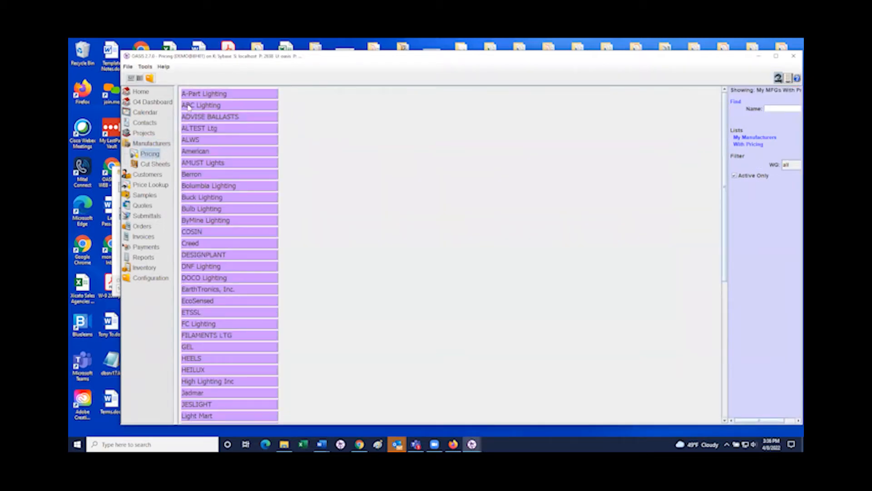
pyautogui.click(190, 107)
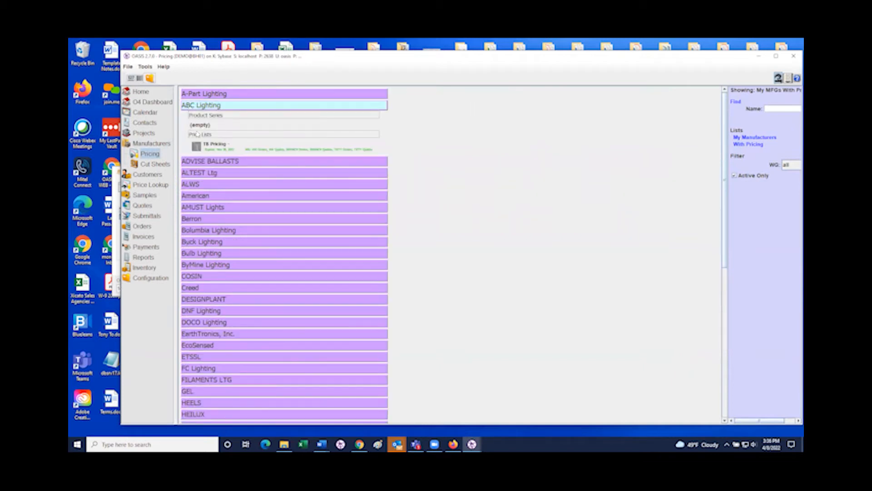
pyautogui.click(199, 149)
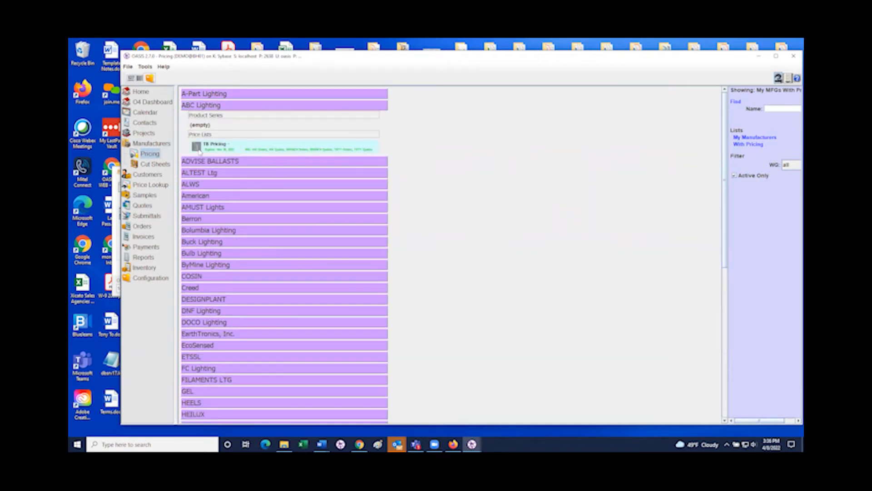
pyautogui.doubleClick(199, 150)
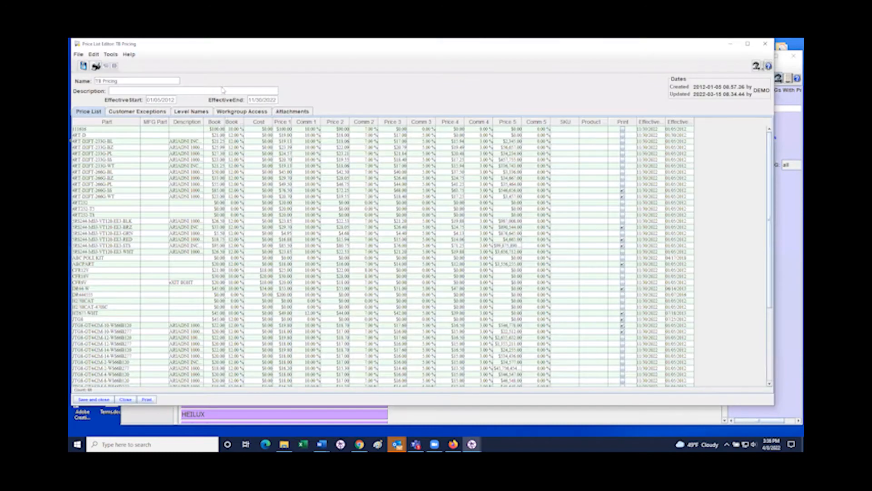
pyautogui.moveTo(223, 47); pyautogui.dragTo(234, 57)
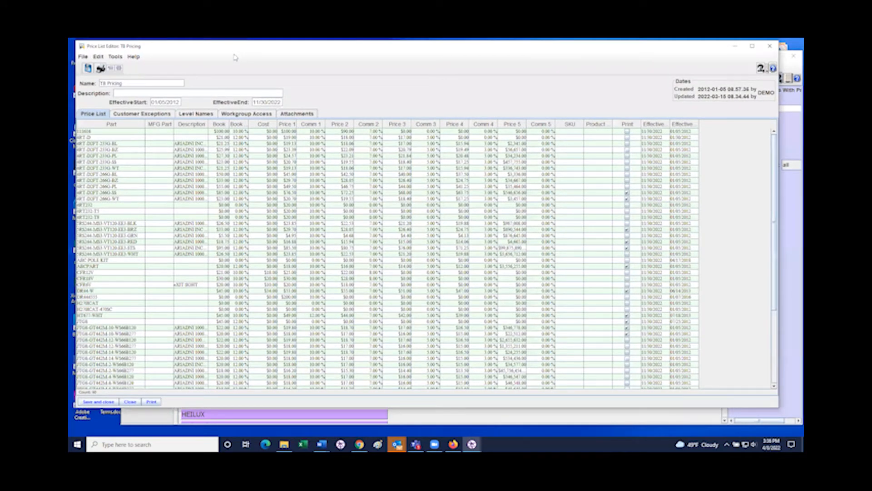
pyautogui.moveTo(235, 57); pyautogui.dragTo(368, 57)
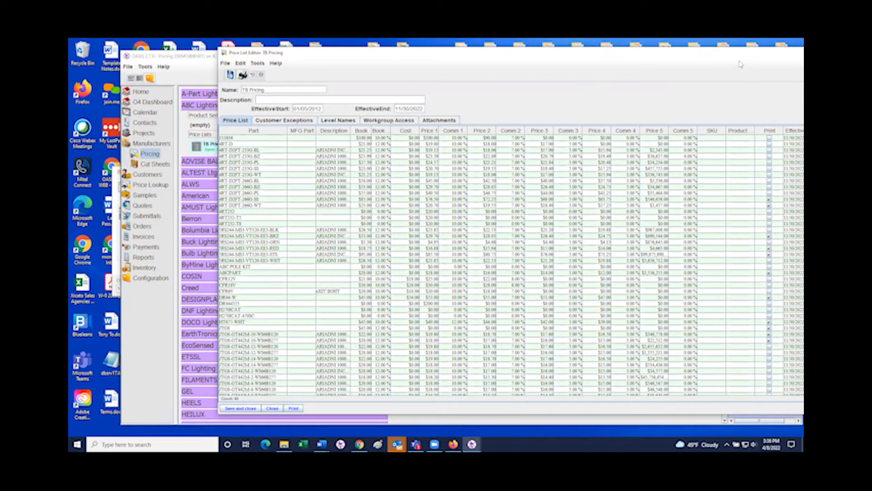
pyautogui.moveTo(734, 59); pyautogui.dragTo(674, 57)
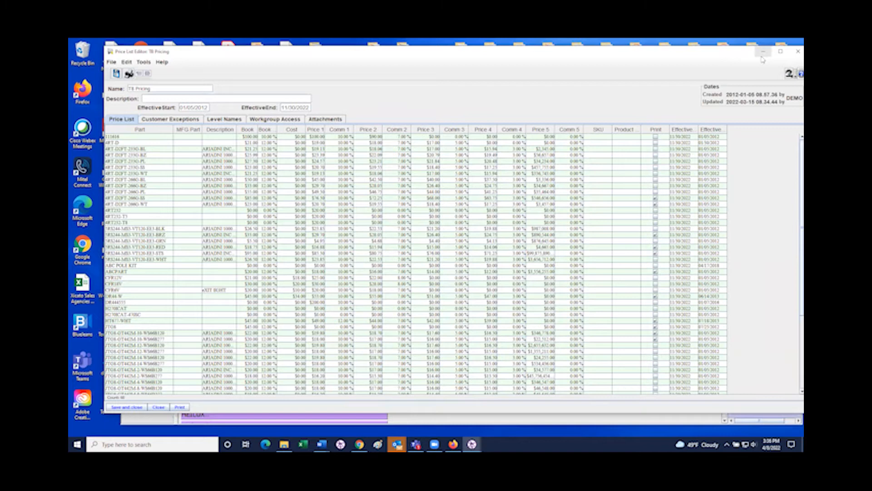
pyautogui.click(763, 55)
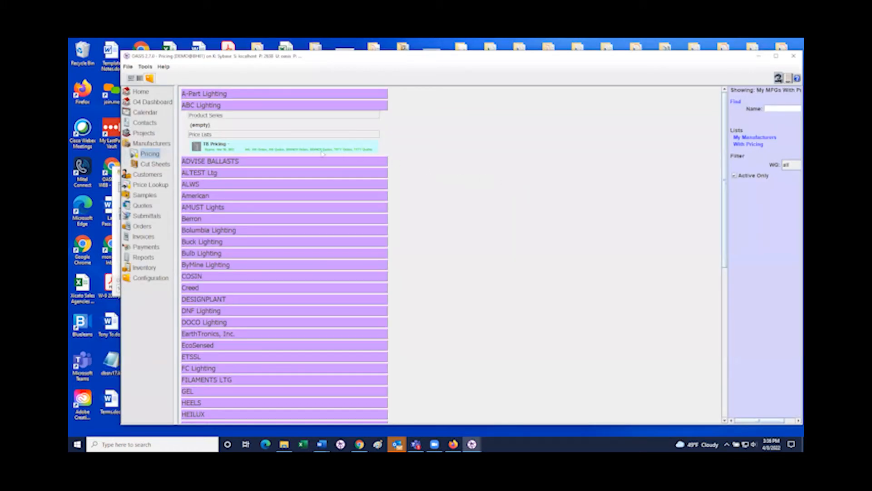
pyautogui.click(155, 164)
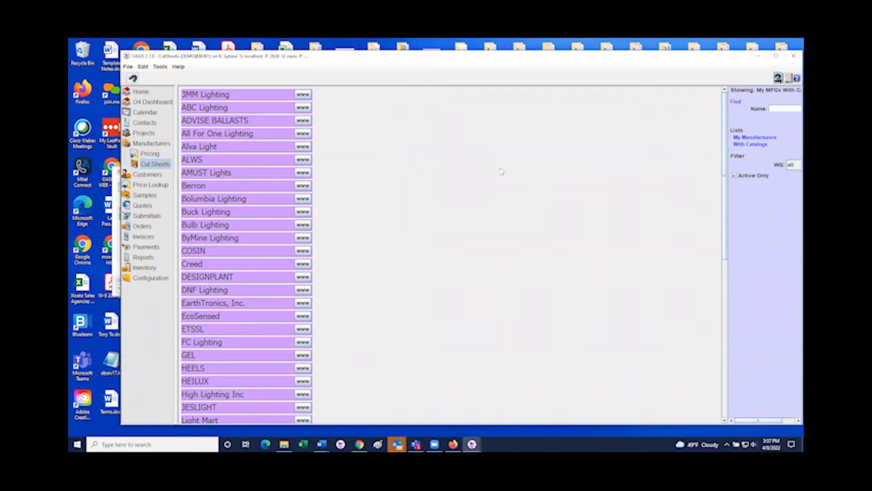
# - Create a new manufacturer record with the name NEC LTD and the manufacturer ID MFG LTG
pyautogui.click(165, 144)
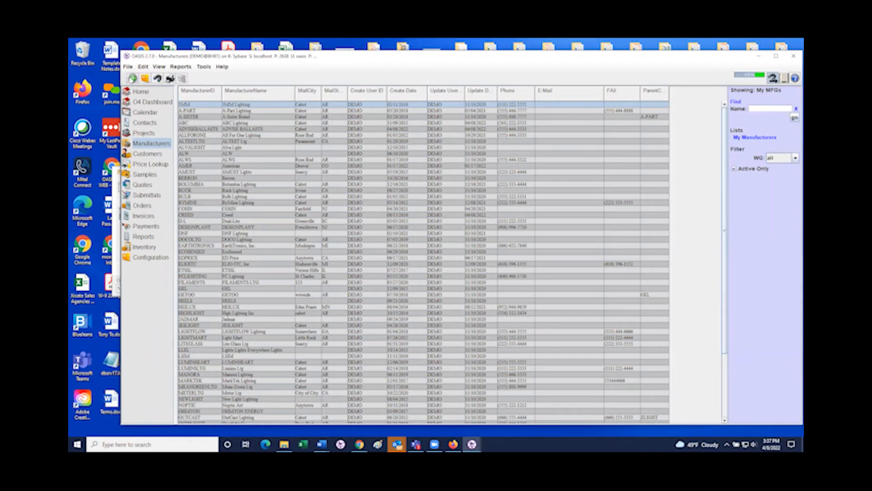
pyautogui.click(132, 78)
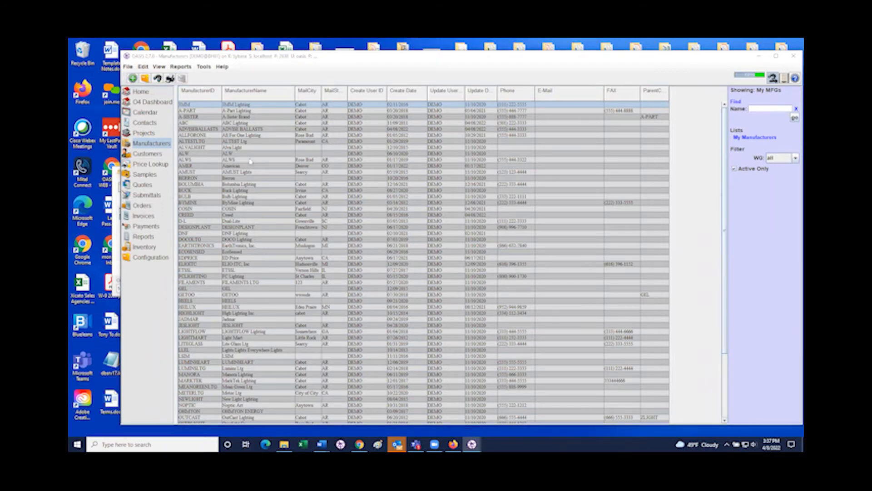
pyautogui.moveTo(215, 46); pyautogui.dragTo(308, 92)
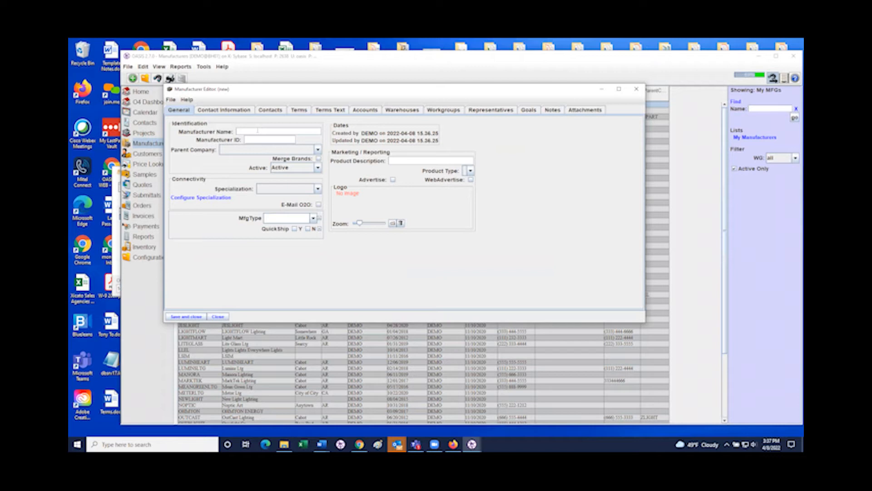
pyautogui.write('NEC ')
pyautogui.write('LTD')
pyautogui.click(259, 139)
pyautogui.write('MFG LTG')
# - Set the freight allowance type to Sell Amount in the new manufacturer's freight and shipping terms
pyautogui.click(240, 112)
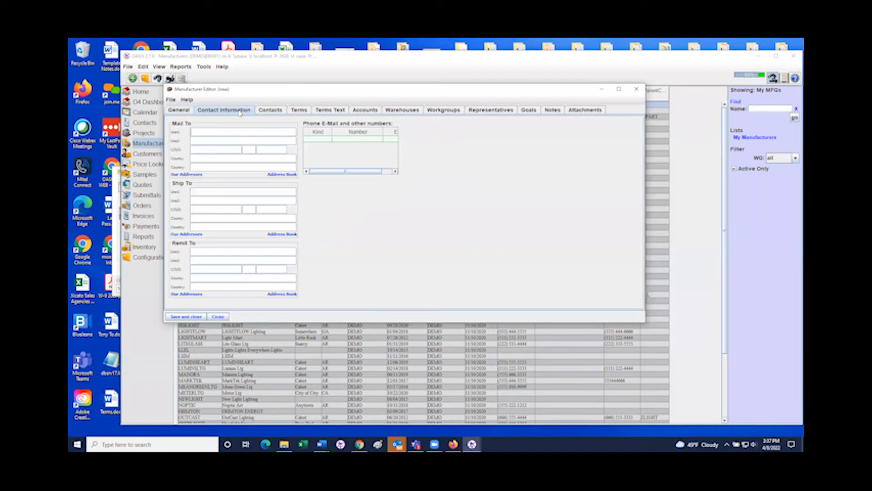
pyautogui.click(265, 112)
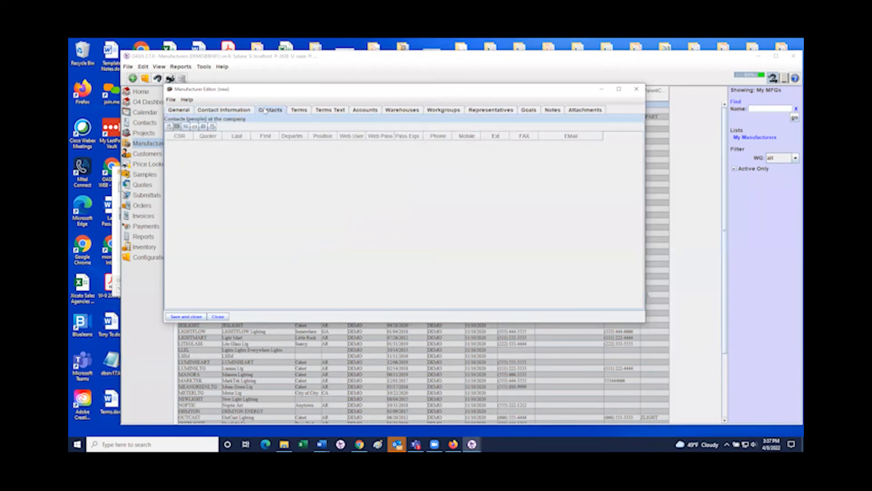
pyautogui.click(295, 112)
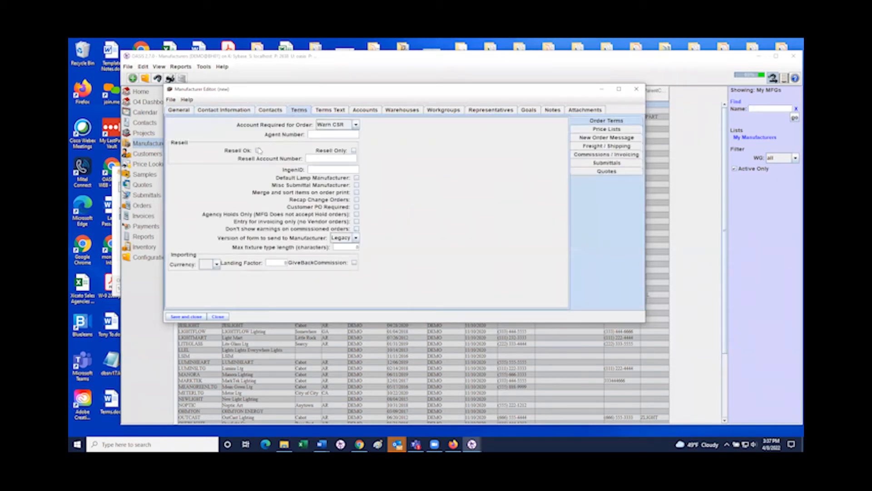
pyautogui.click(611, 147)
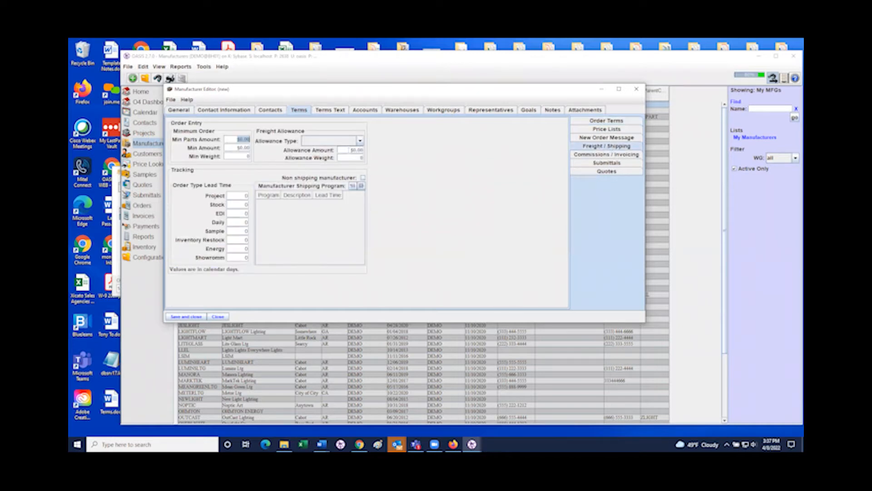
pyautogui.click(350, 143)
pyautogui.click(331, 174)
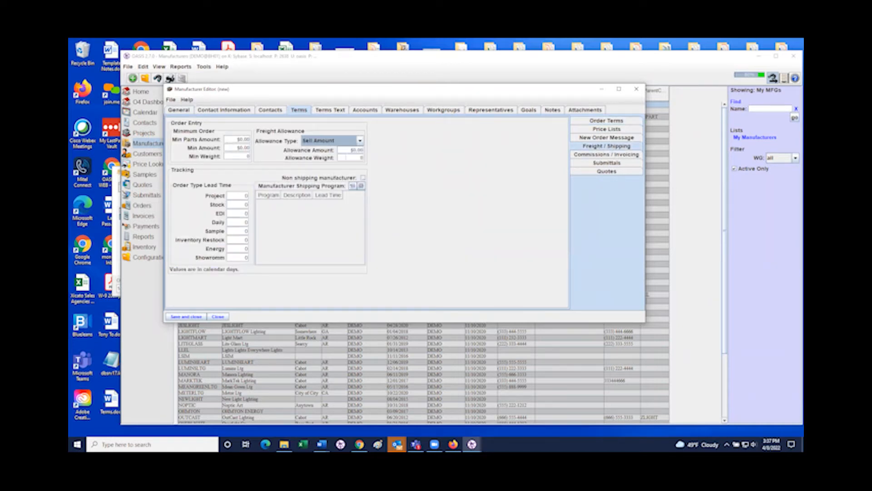
# - Set the freight allowance amount to $10,000.00 and the minimum parts amount to $50.00, then save and close the new manufacturer
pyautogui.click(346, 152)
pyautogui.write('100')
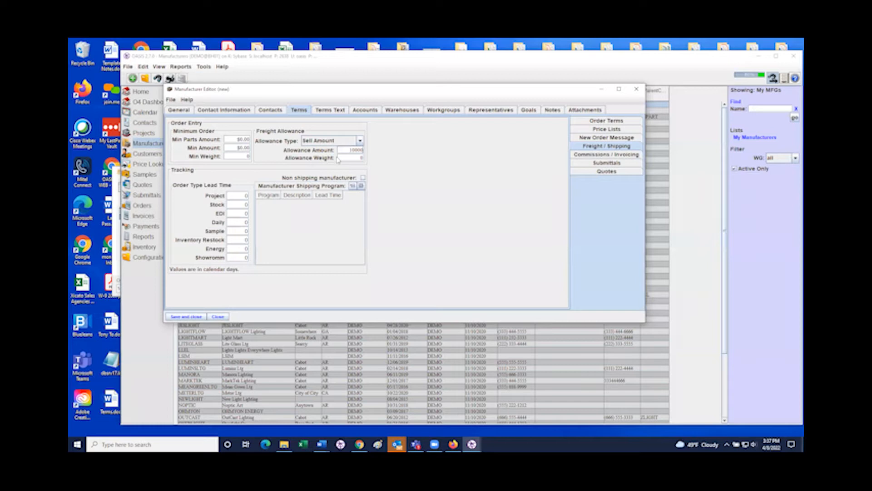
pyautogui.click(227, 139)
pyautogui.write('50')
pyautogui.click(188, 315)
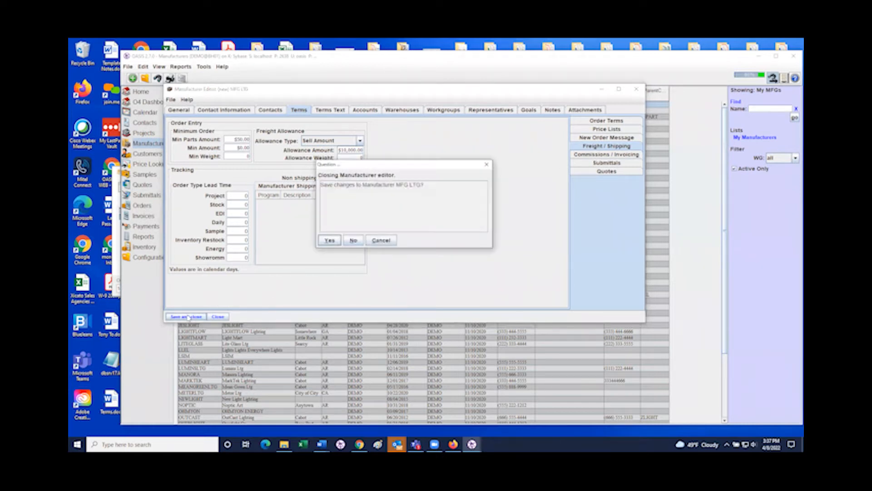
pyautogui.click(330, 241)
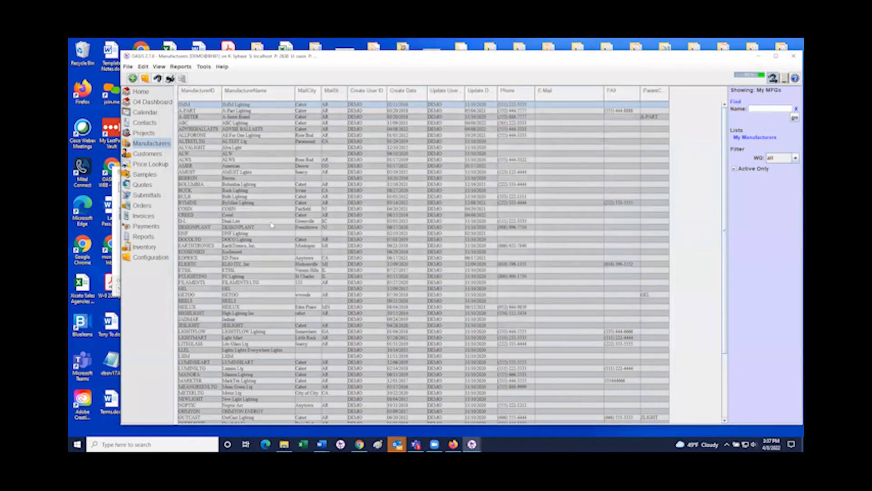
# - Look for the new MFG LTG manufacturer in the cut sheets list limited to manufacturers with catalogs
pyautogui.click(145, 145)
pyautogui.click(154, 165)
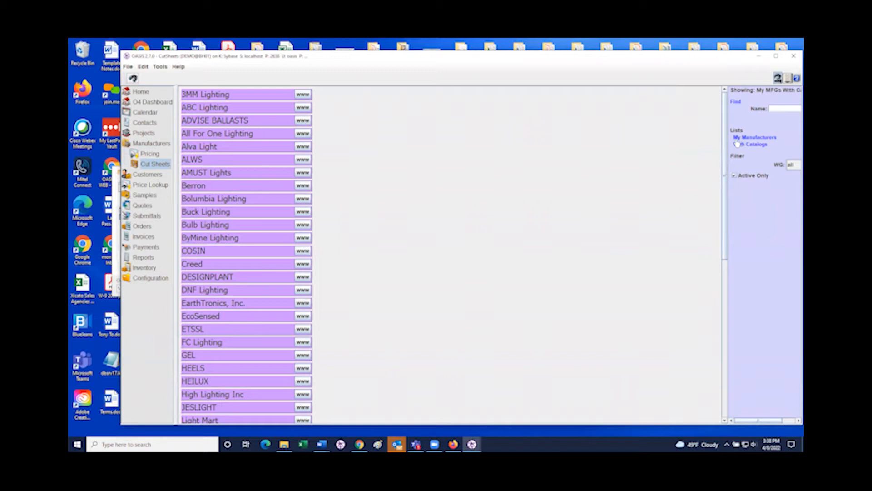
pyautogui.scroll(-5, 236, 344)
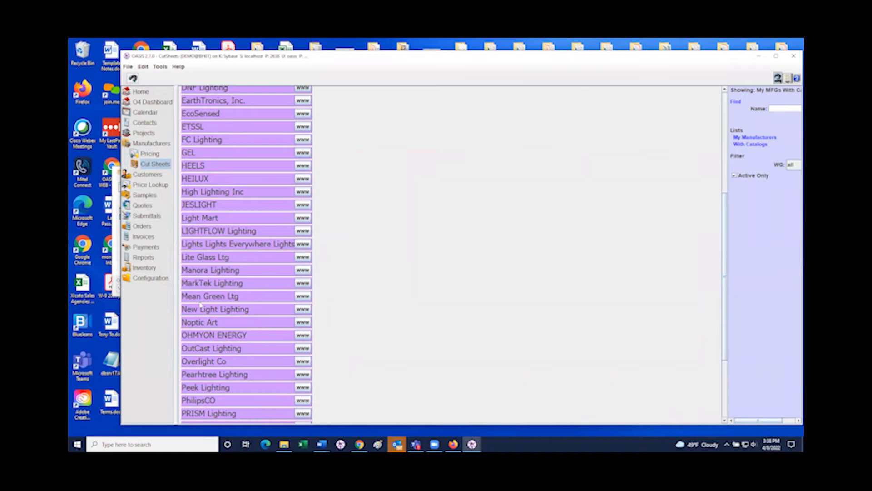
pyautogui.click(740, 145)
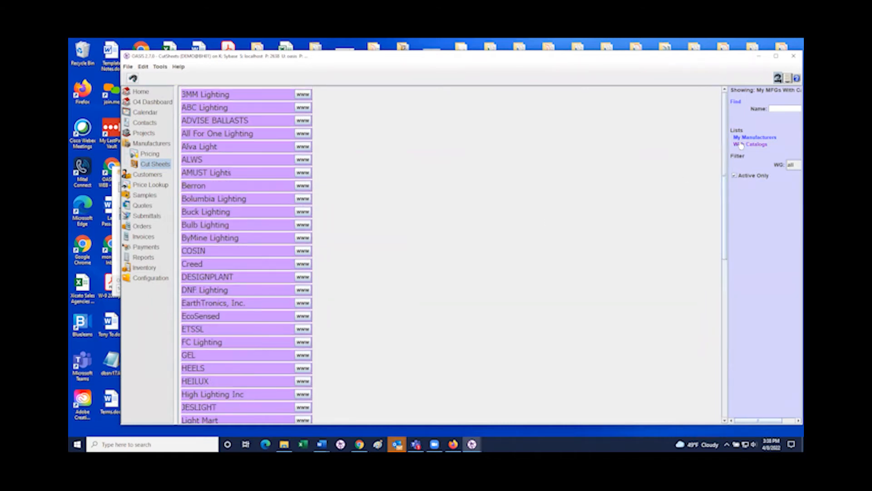
pyautogui.scroll(-1, 212, 364)
pyautogui.scroll(-3, 213, 362)
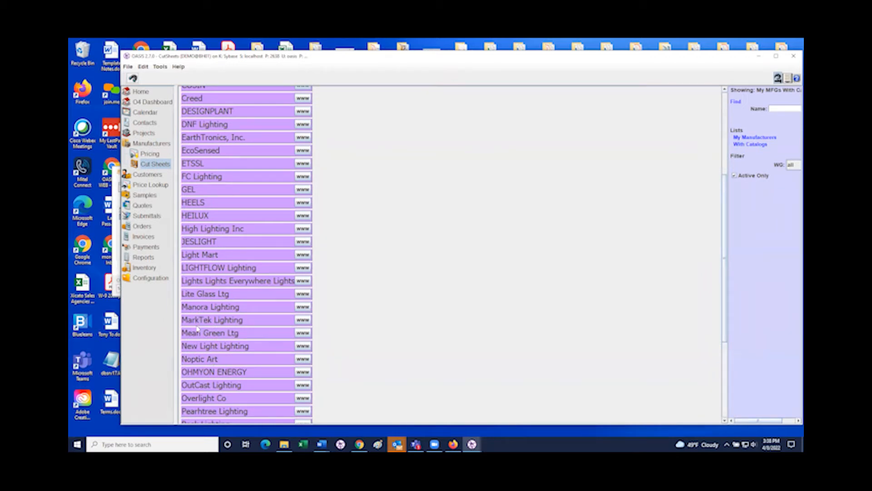
pyautogui.scroll(4, 197, 328)
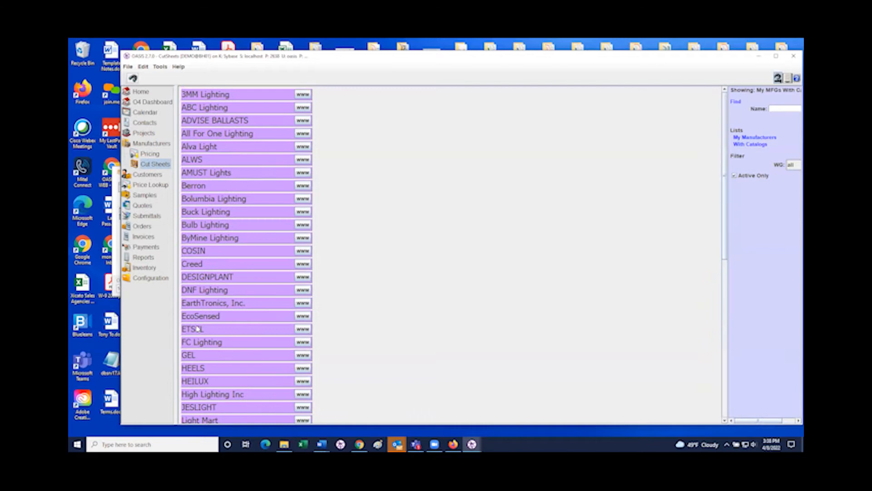
pyautogui.scroll(-2, 218, 361)
pyautogui.scroll(-2, 218, 361)
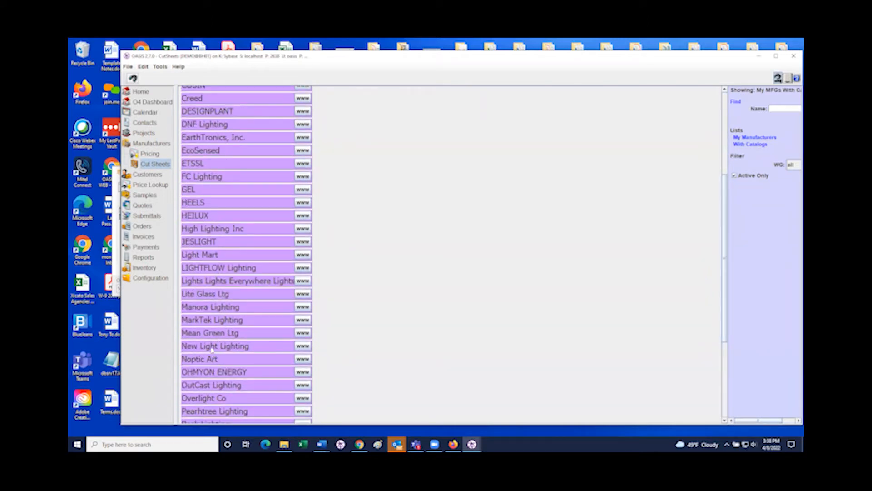
pyautogui.click(212, 347)
pyautogui.click(211, 348)
# - Check the MFG LTG record in the manufacturers list and close it without saving changes
pyautogui.click(147, 144)
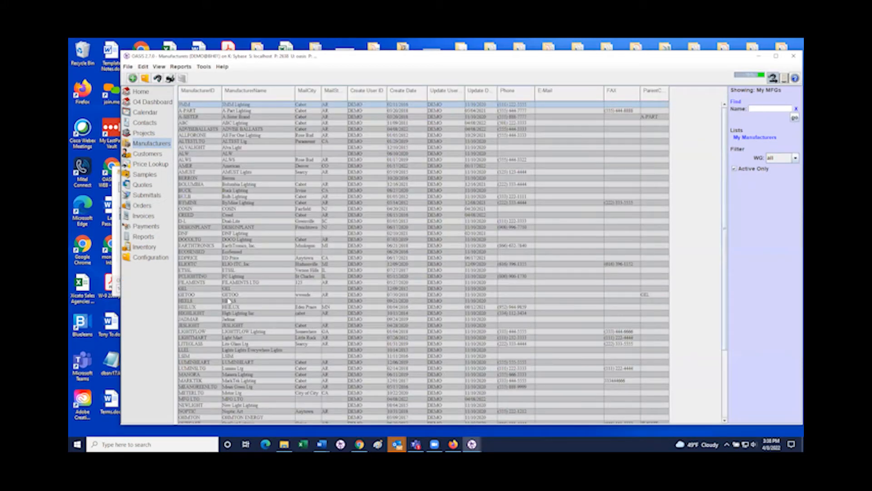
pyautogui.scroll(-3, 223, 363)
pyautogui.doubleClick(200, 345)
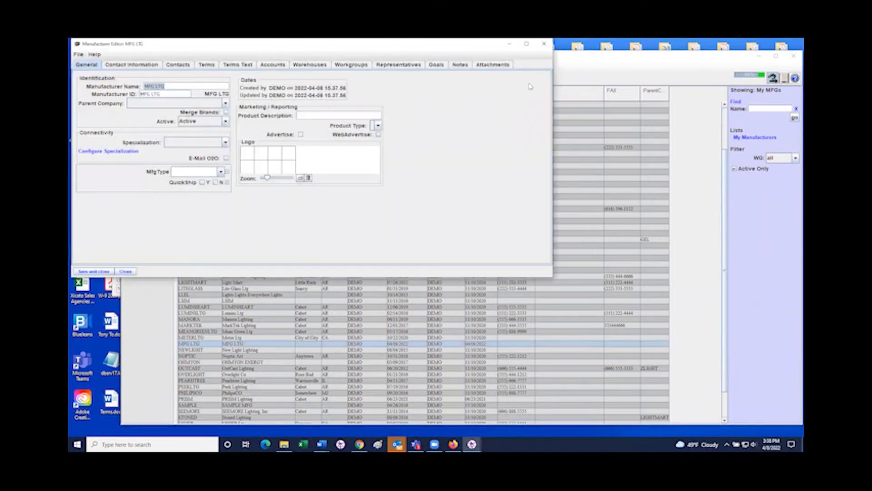
pyautogui.click(542, 44)
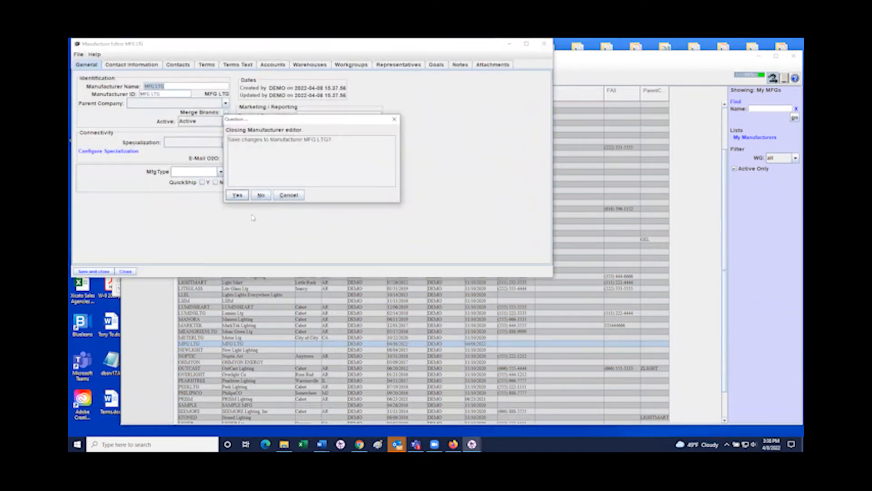
pyautogui.click(260, 195)
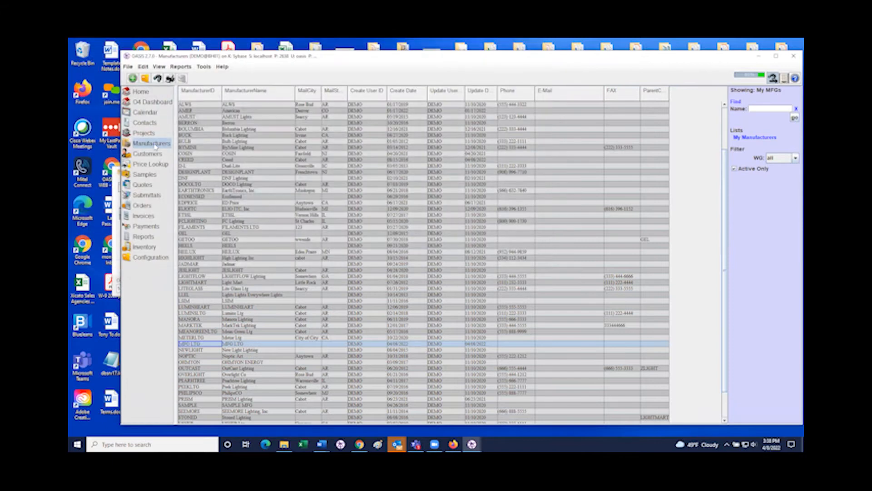
# - Show all of My Manufacturers in the cut sheets list and expand MFG LTG
pyautogui.click(155, 144)
pyautogui.click(156, 164)
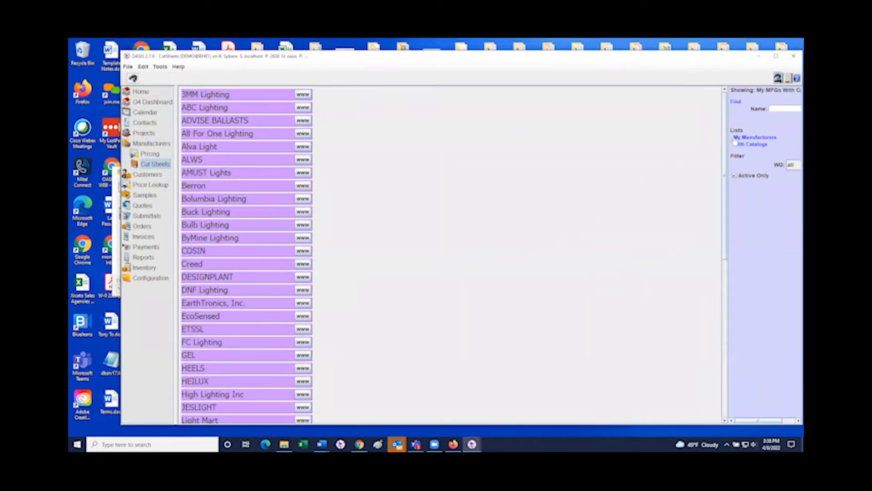
pyautogui.click(737, 137)
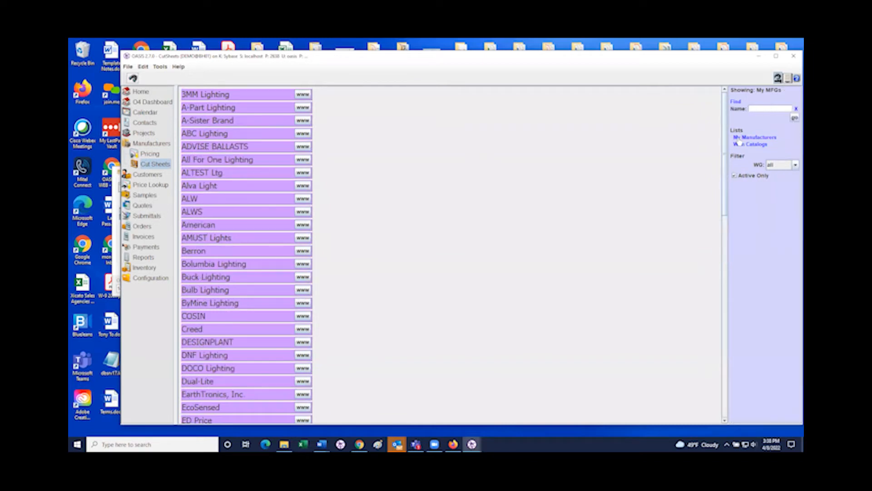
pyautogui.scroll(-3, 234, 321)
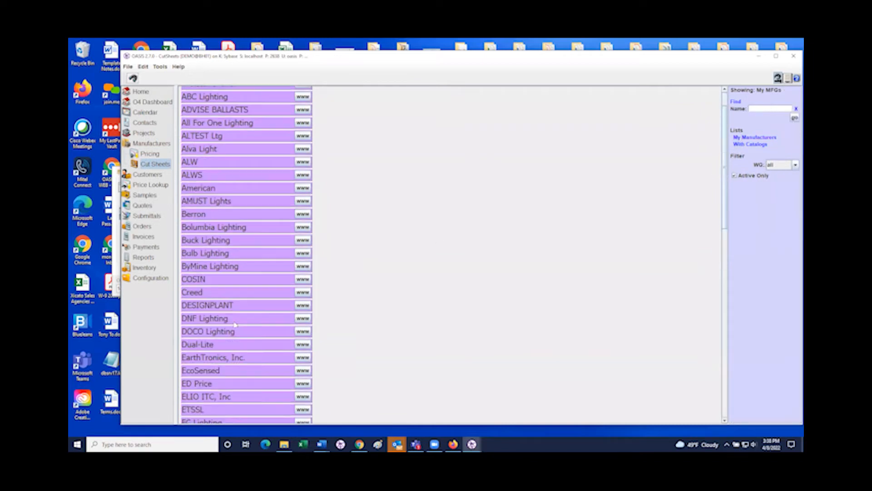
pyautogui.scroll(-5, 234, 321)
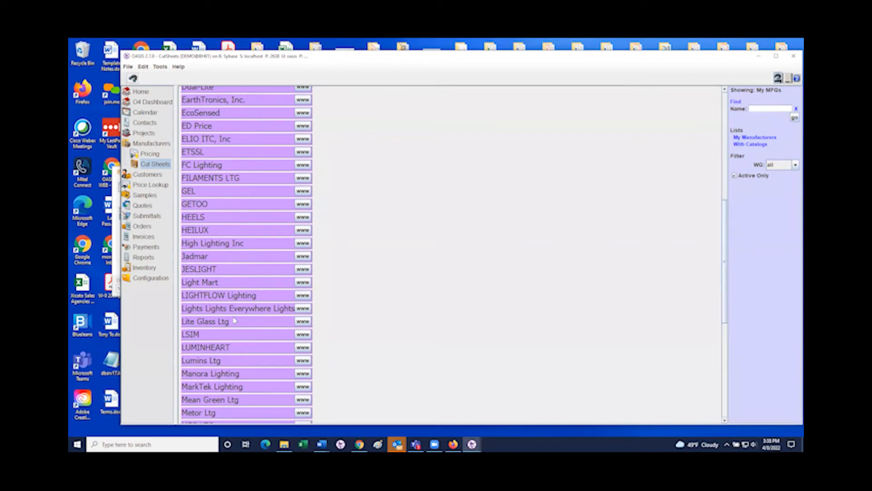
pyautogui.scroll(-3, 206, 336)
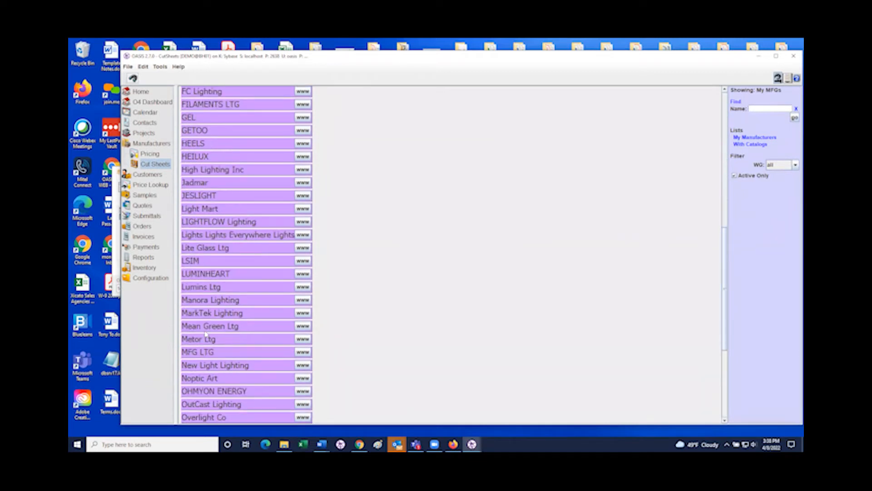
pyautogui.click(207, 318)
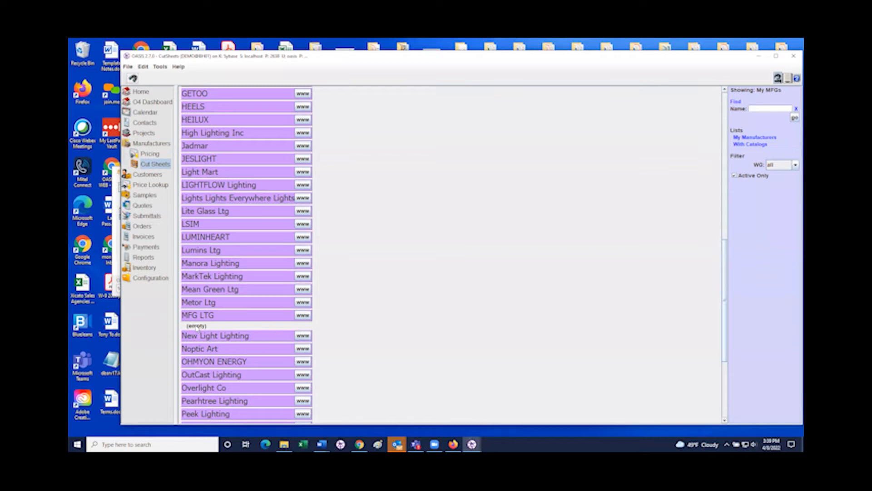
# - Create a new catalog named 2022 Catalog under MFG LTG and expand the manufacturer to show it
pyautogui.rightClick(197, 314)
pyautogui.click(203, 319)
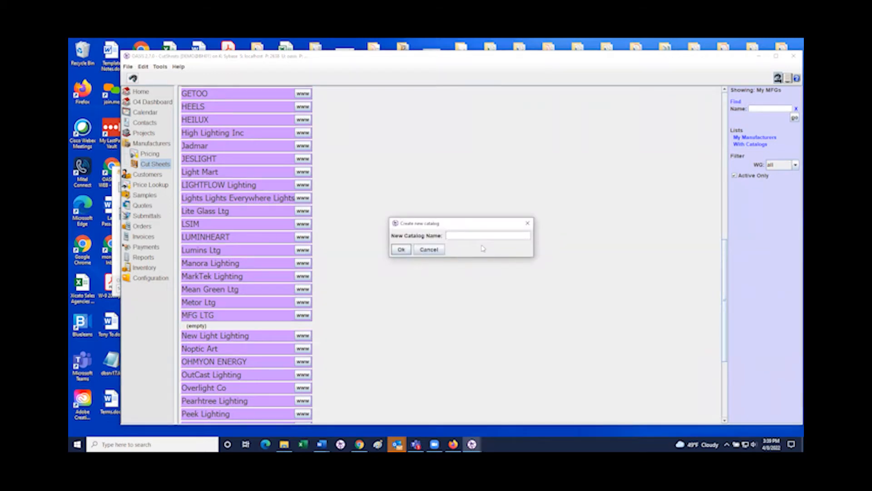
pyautogui.write('2022 Catalog')
pyautogui.click(401, 249)
pyautogui.click(203, 316)
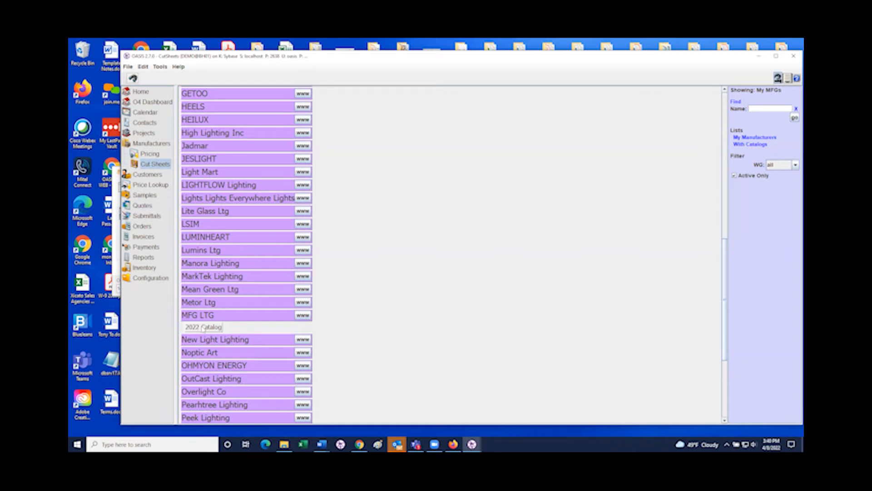
# - Add a new section named LED to MFG LTG's 2022 Catalog
pyautogui.rightClick(203, 328)
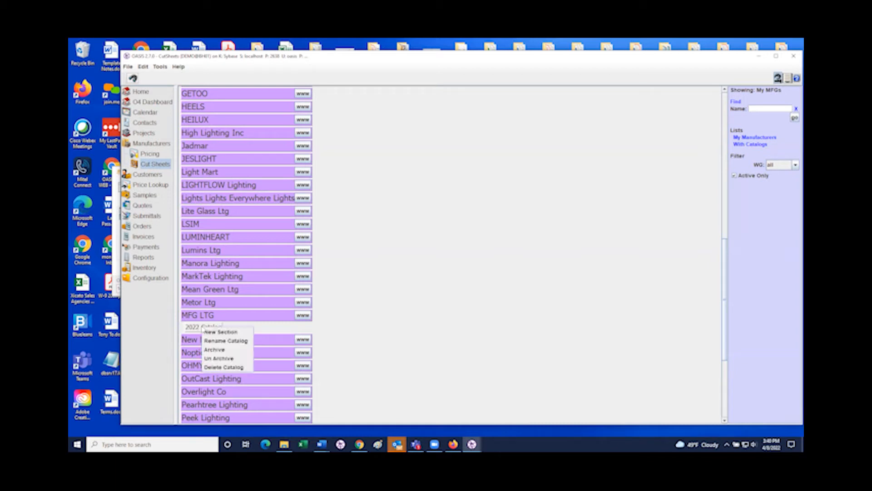
pyautogui.click(211, 332)
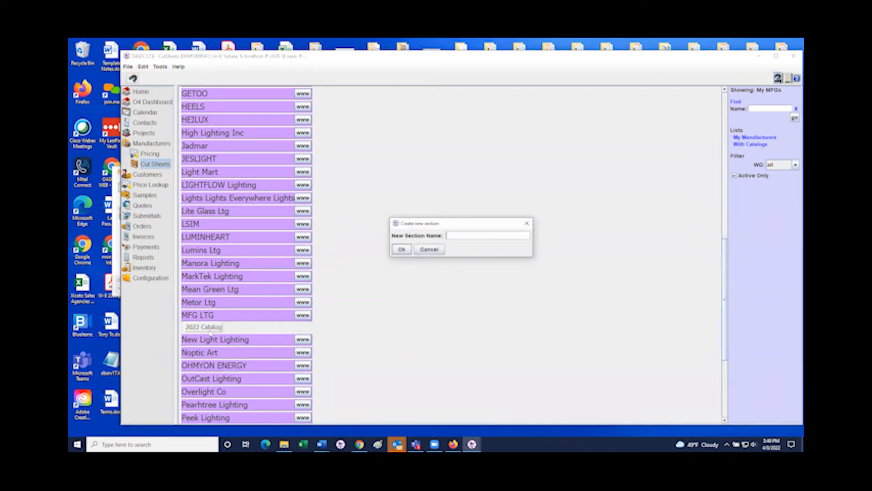
pyautogui.write('LED')
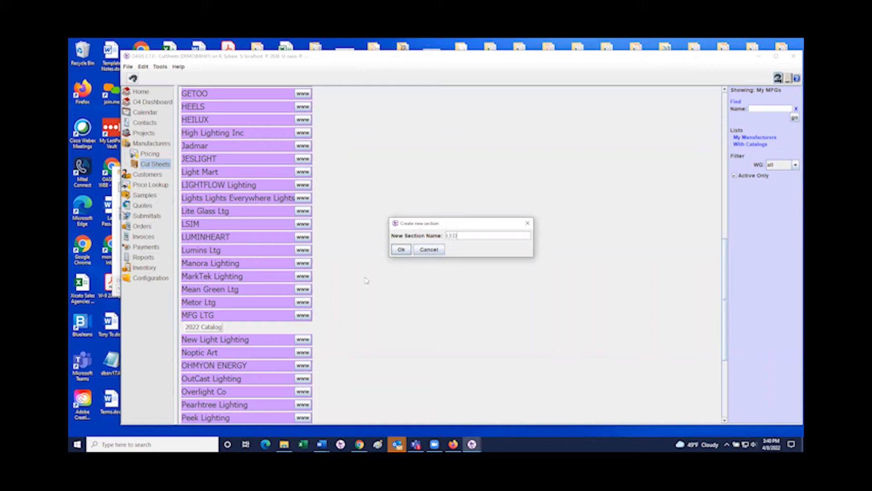
pyautogui.click(401, 249)
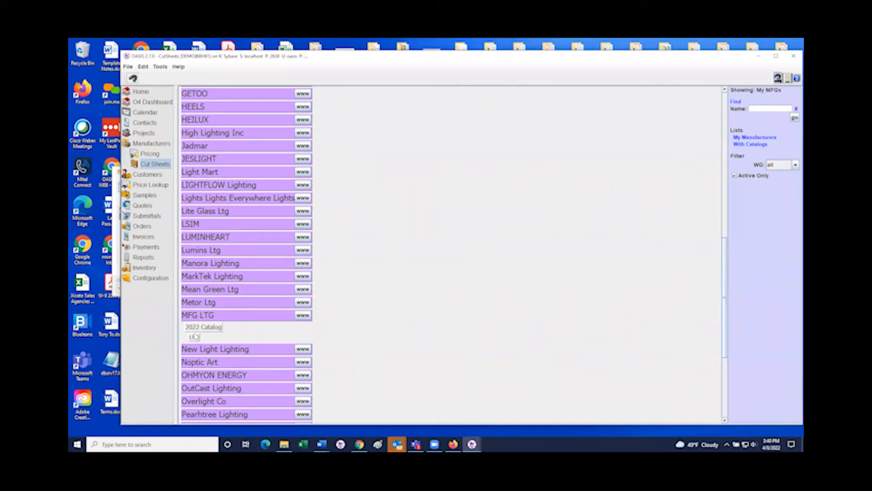
# - Examine the cut sheets in the LED, Exit and Trouffers sections of ABC Lighting's Jan 2019 catalog
pyautogui.scroll(2, 208, 182)
pyautogui.scroll(4, 207, 181)
pyautogui.scroll(3, 198, 132)
pyautogui.scroll(2, 202, 138)
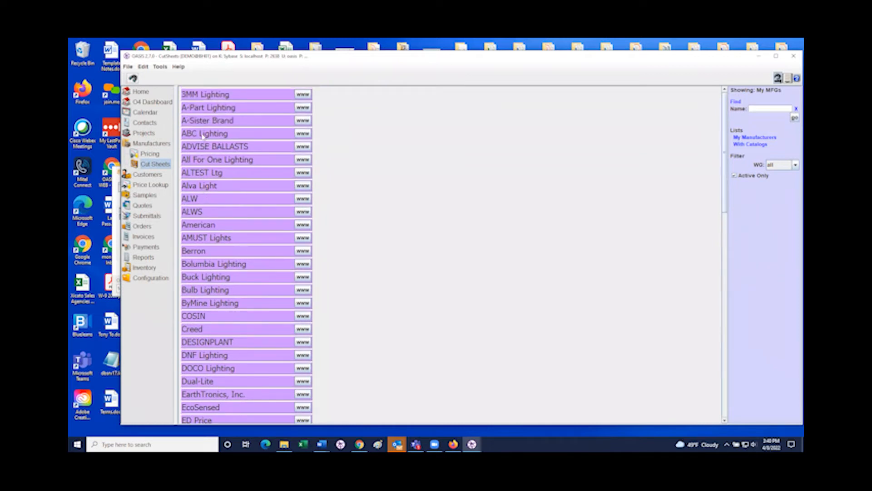
pyautogui.click(202, 135)
pyautogui.click(206, 146)
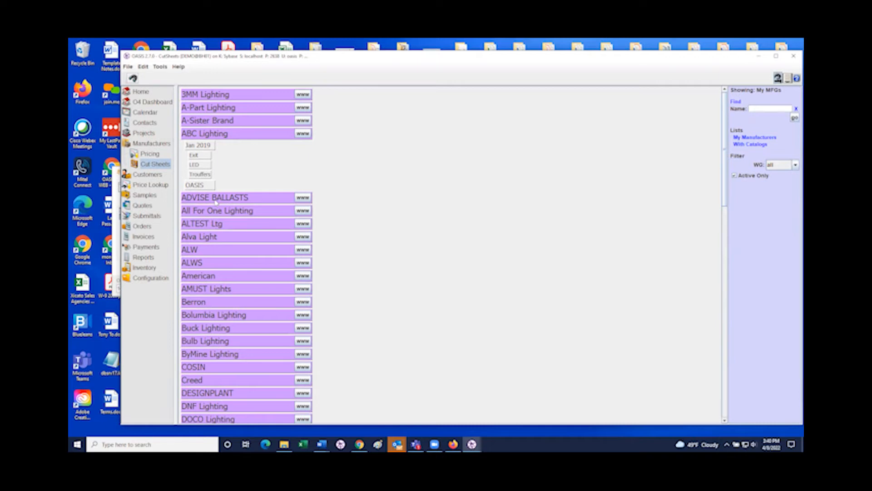
pyautogui.click(193, 165)
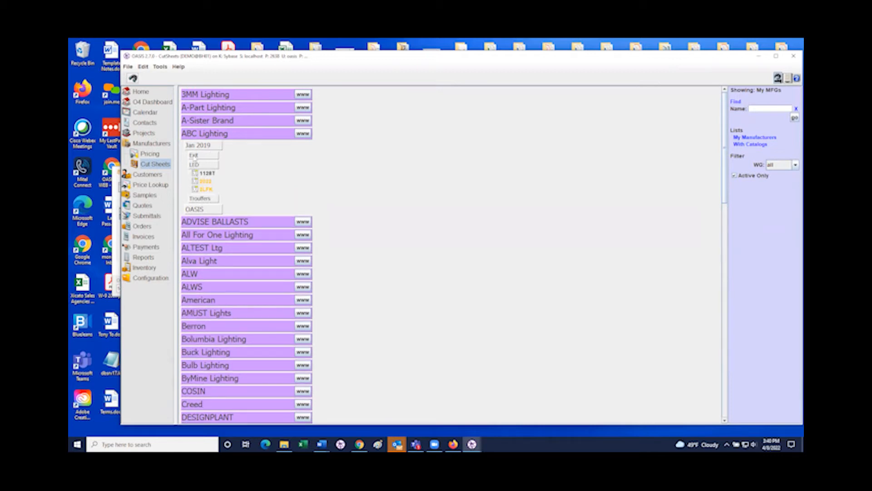
pyautogui.click(194, 156)
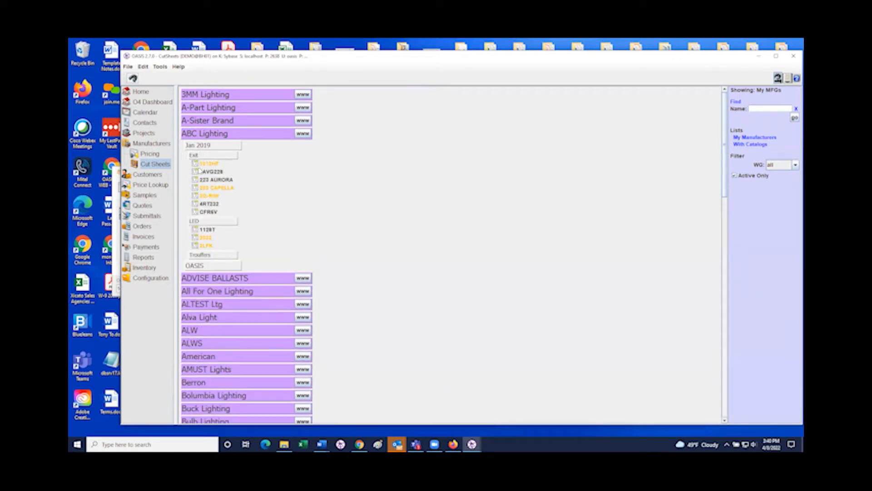
pyautogui.click(208, 256)
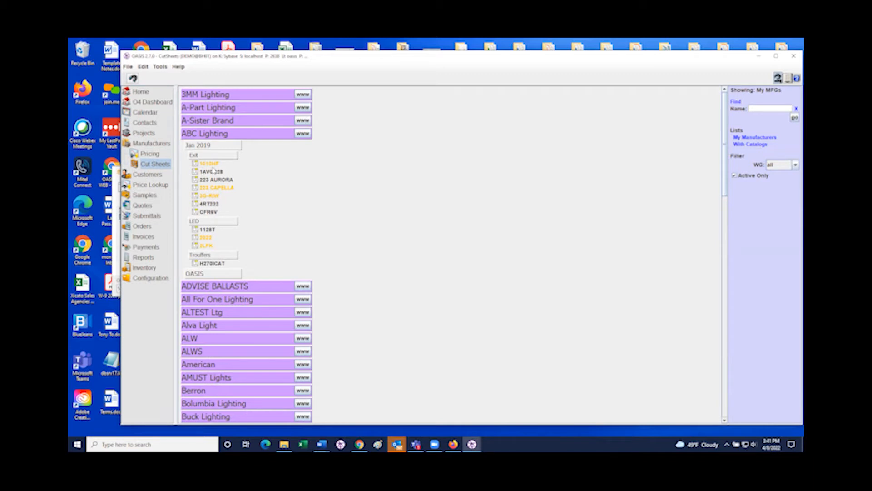
# - Bring MFG LTG's 2022 Catalog into view and place the Sample PDF's folder in File Explorer beside the cut sheets list
pyautogui.scroll(-9, 214, 171)
pyautogui.scroll(-7, 220, 252)
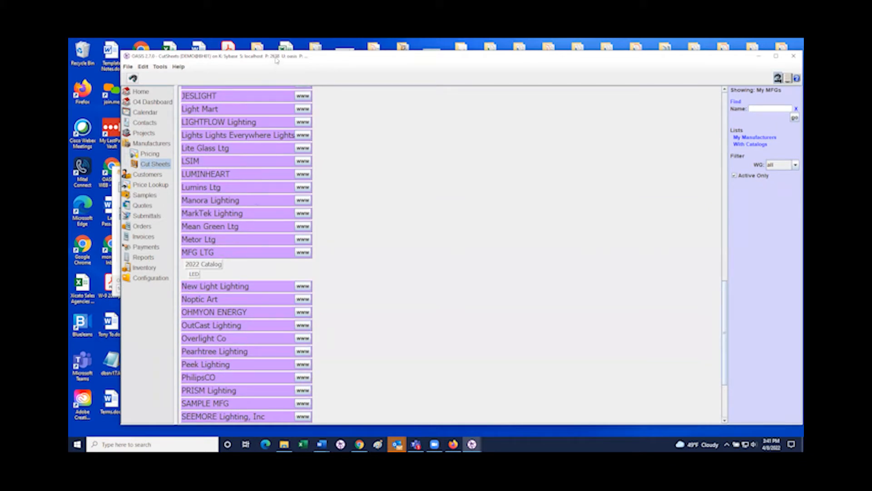
pyautogui.moveTo(281, 60); pyautogui.dragTo(408, 52)
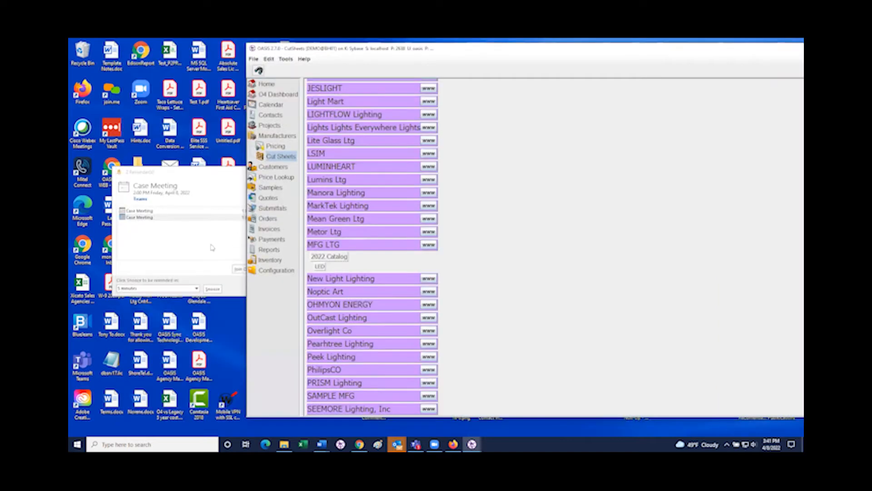
pyautogui.click(282, 171)
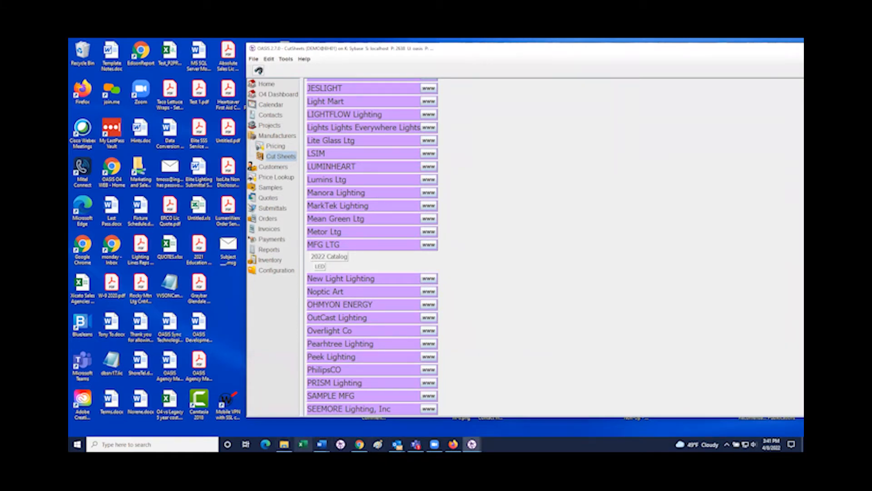
pyautogui.click(285, 445)
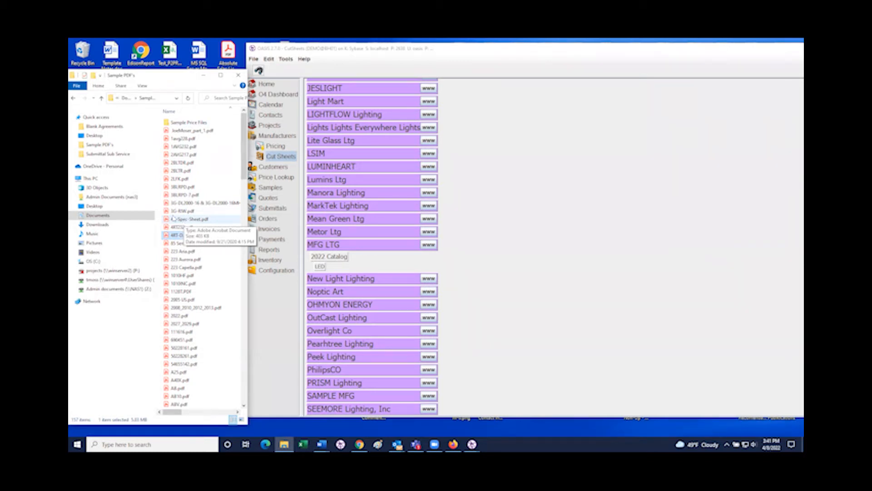
# - Add 4RT-D.pdf from the Sample PDF's folder to the LED section of MFG LTG's 2022 Catalog
pyautogui.click(182, 236)
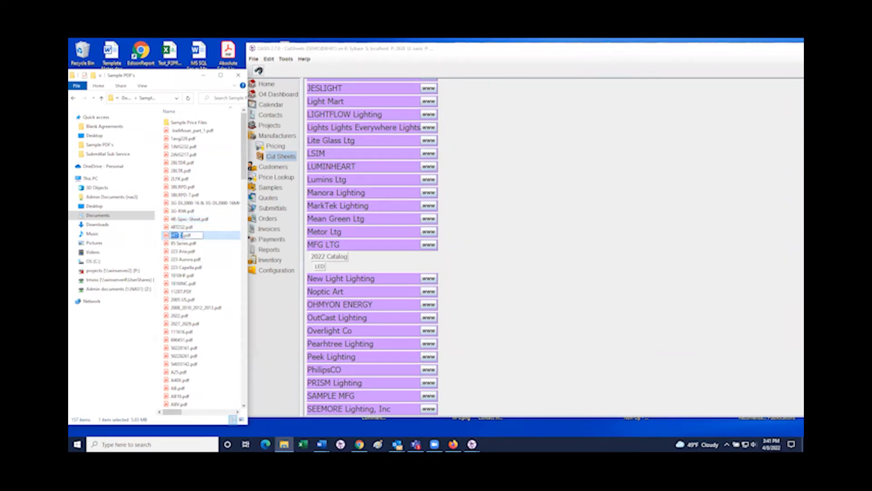
pyautogui.click(187, 245)
pyautogui.click(187, 236)
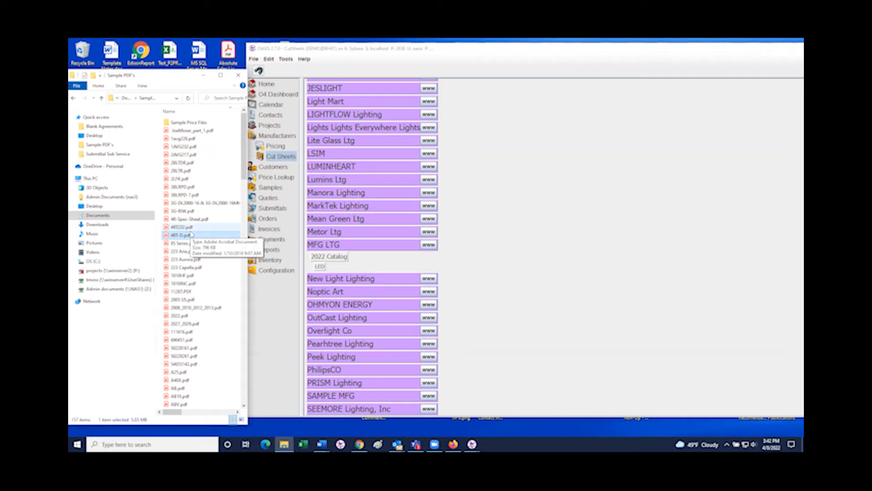
pyautogui.click(191, 235)
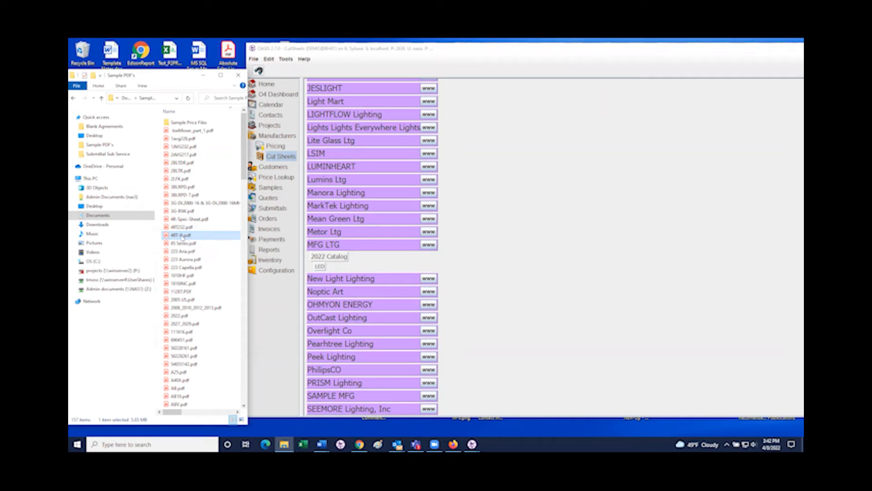
pyautogui.moveTo(183, 235); pyautogui.dragTo(324, 270)
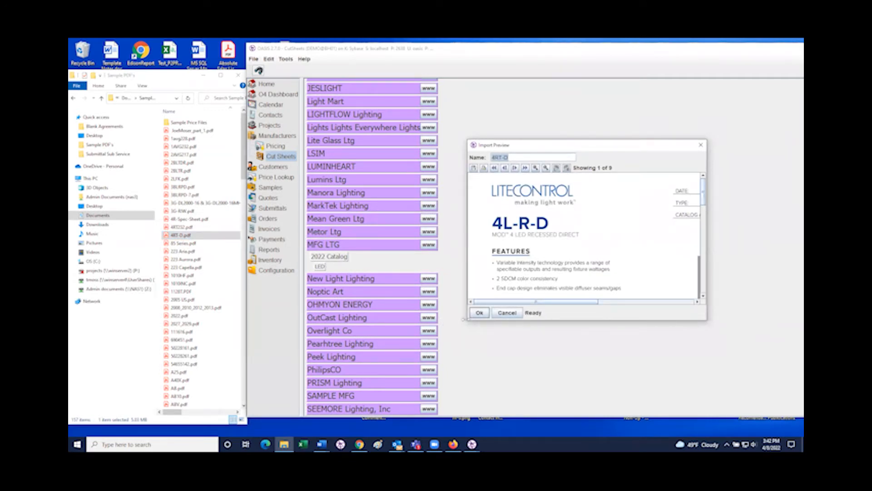
# - Enlarge the import preview to show the full page width and accept the cut sheet under the name 4RT-D
pyautogui.moveTo(464, 318); pyautogui.dragTo(386, 318)
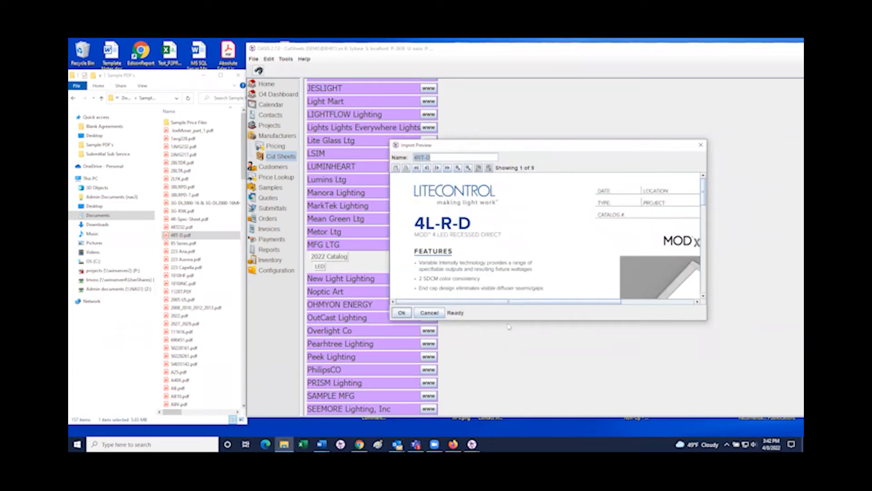
pyautogui.moveTo(510, 321); pyautogui.dragTo(568, 408)
pyautogui.moveTo(606, 139); pyautogui.dragTo(608, 68)
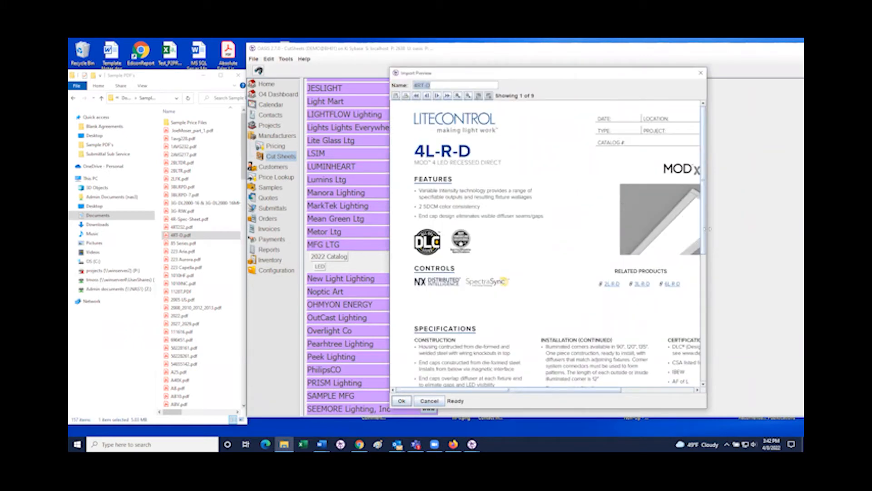
pyautogui.moveTo(707, 229); pyautogui.dragTo(781, 232)
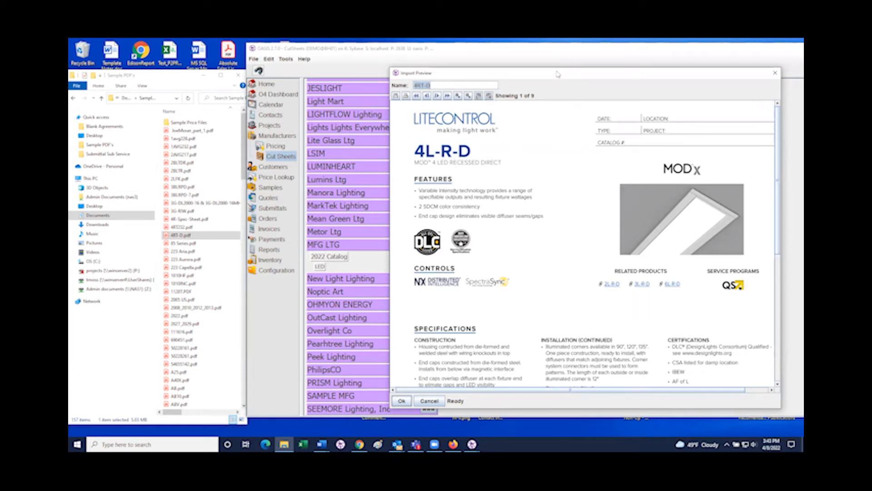
pyautogui.moveTo(558, 74); pyautogui.dragTo(558, 65)
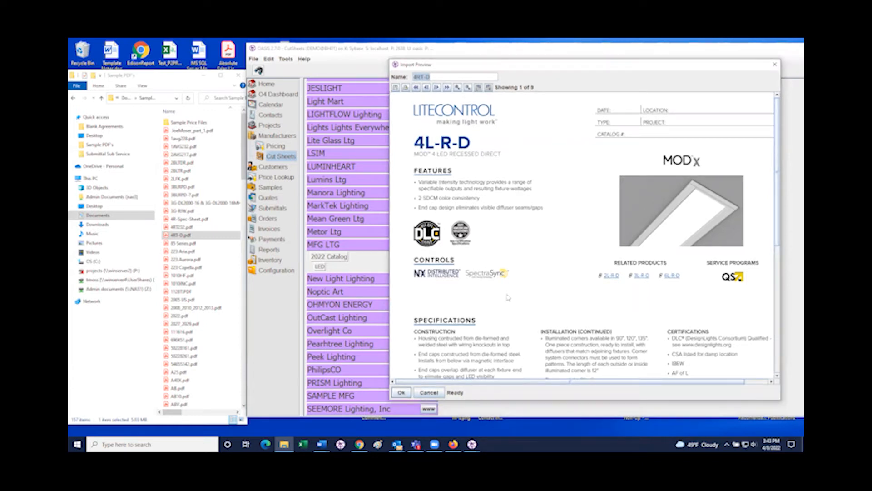
pyautogui.click(403, 393)
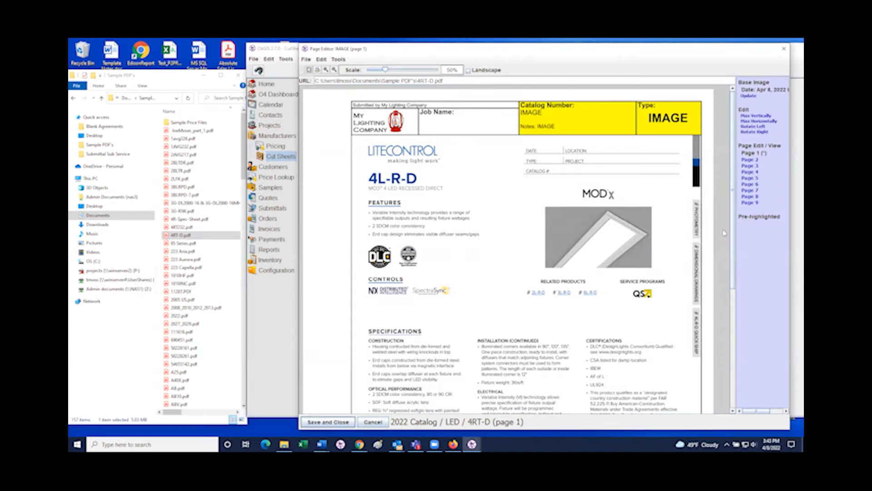
# - Save and close the 4RT-D page editor, and check the new cut sheet in the LED section
pyautogui.moveTo(734, 237); pyautogui.dragTo(718, 212)
pyautogui.click(335, 424)
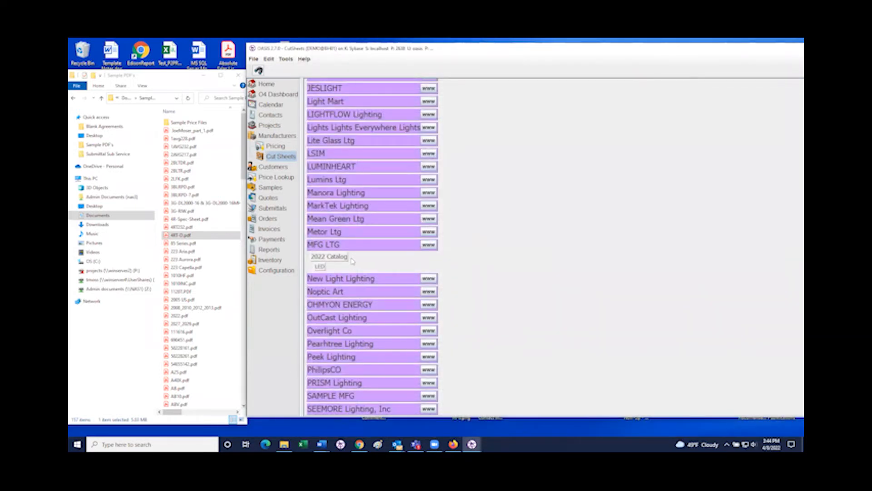
pyautogui.click(321, 269)
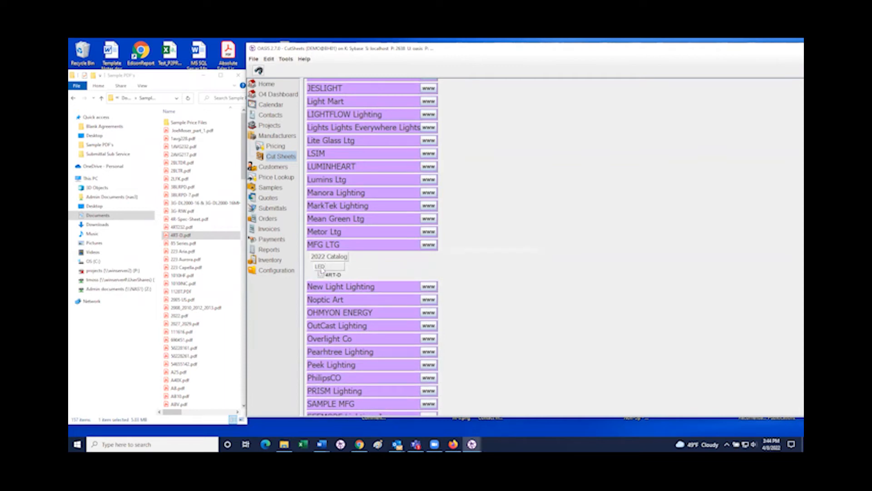
pyautogui.click(322, 269)
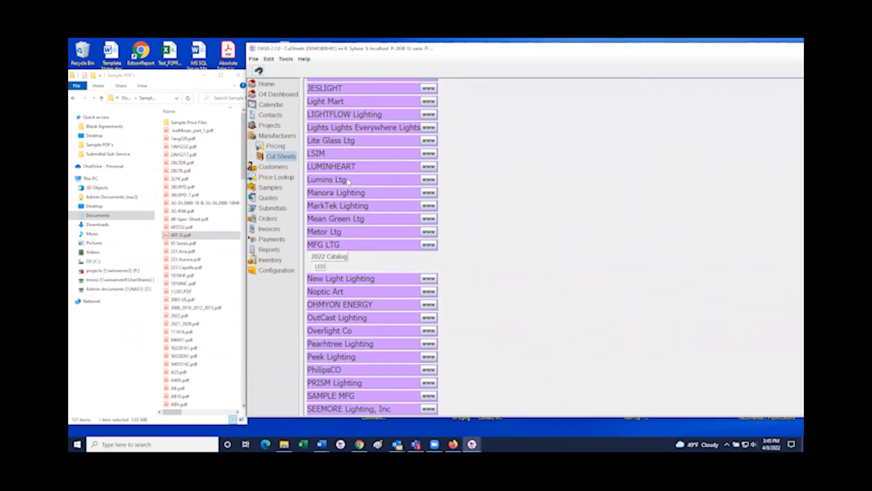
pyautogui.rightClick(321, 268)
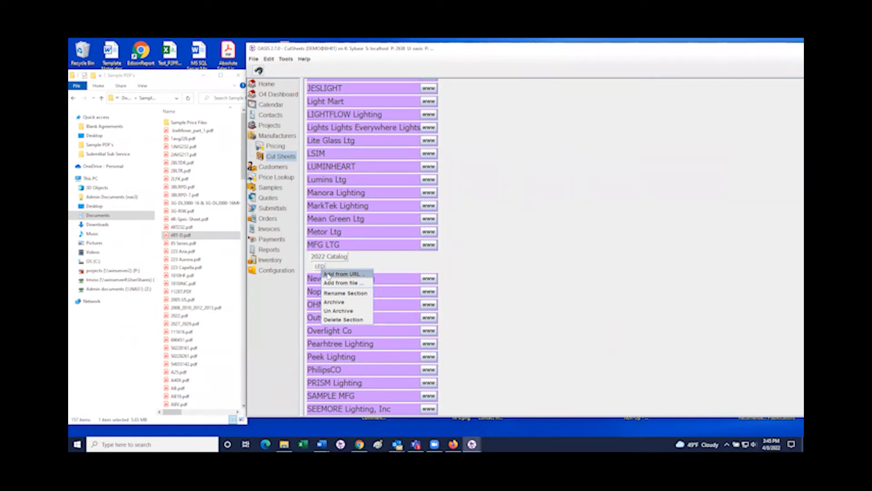
pyautogui.click(328, 275)
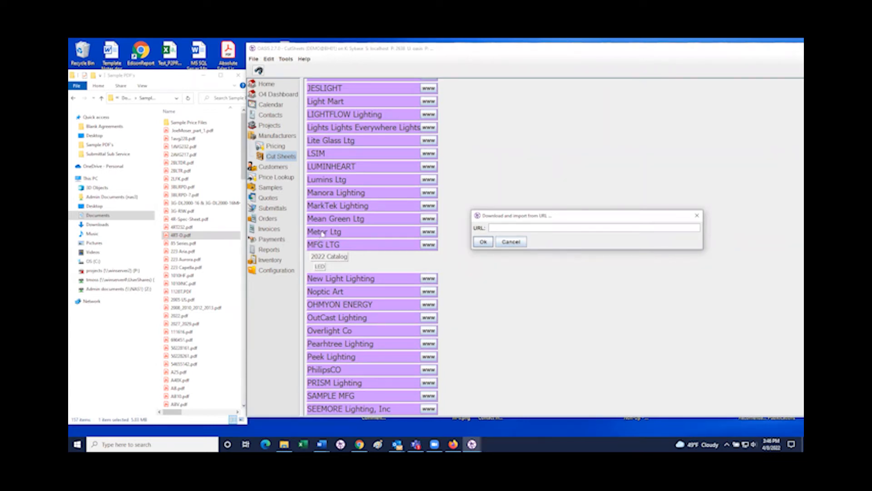
pyautogui.click(504, 243)
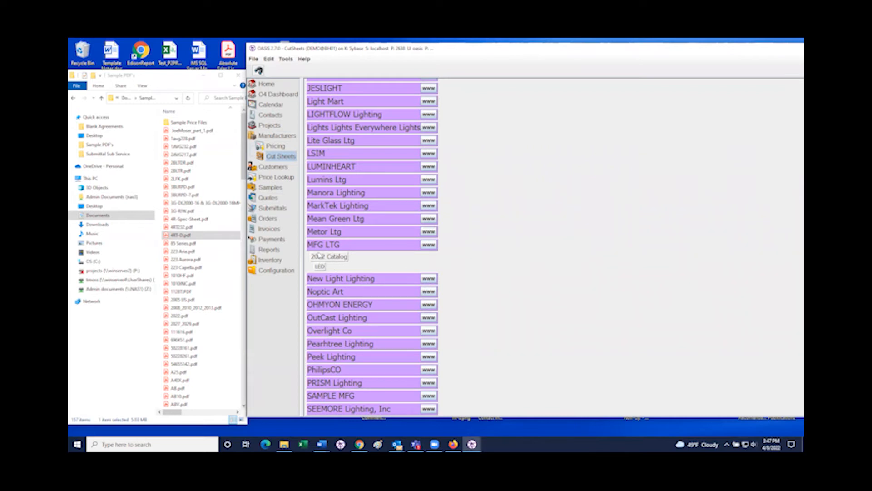
# - Go to the home screen and look up manufacturer ABC Lighting with catalog number CFR6V
pyautogui.click(269, 86)
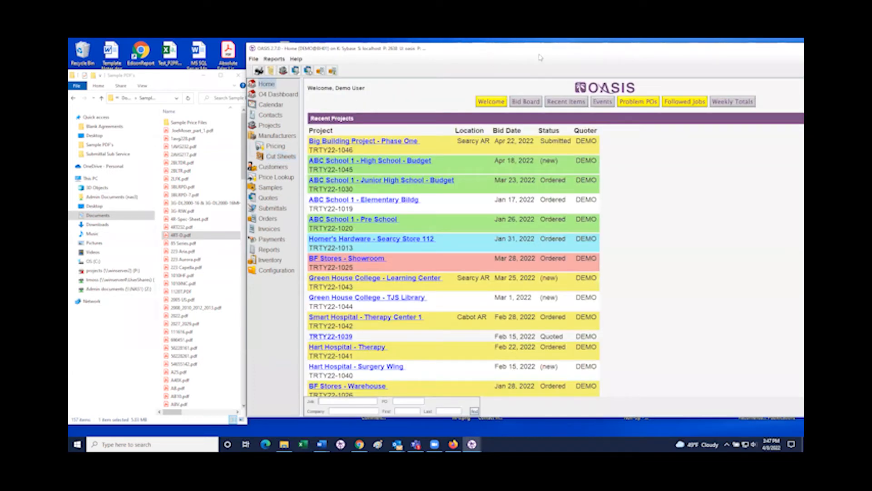
pyautogui.doubleClick(384, 52)
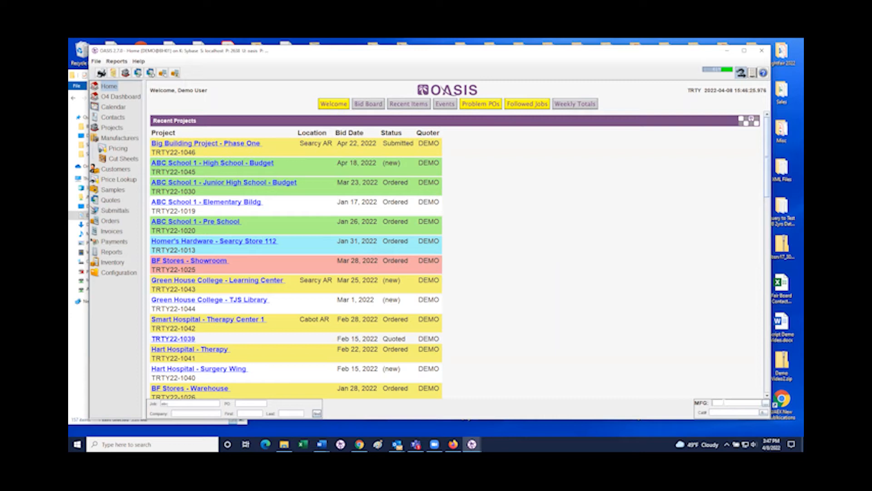
pyautogui.write('c')
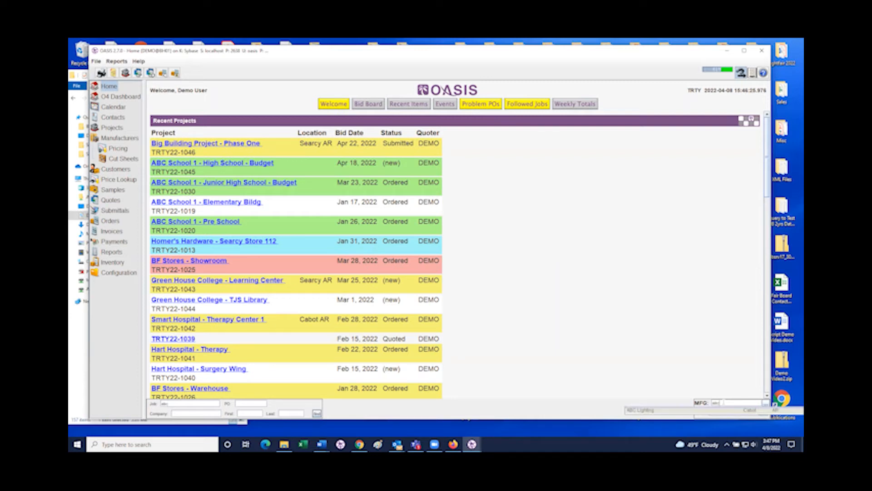
pyautogui.click(709, 413)
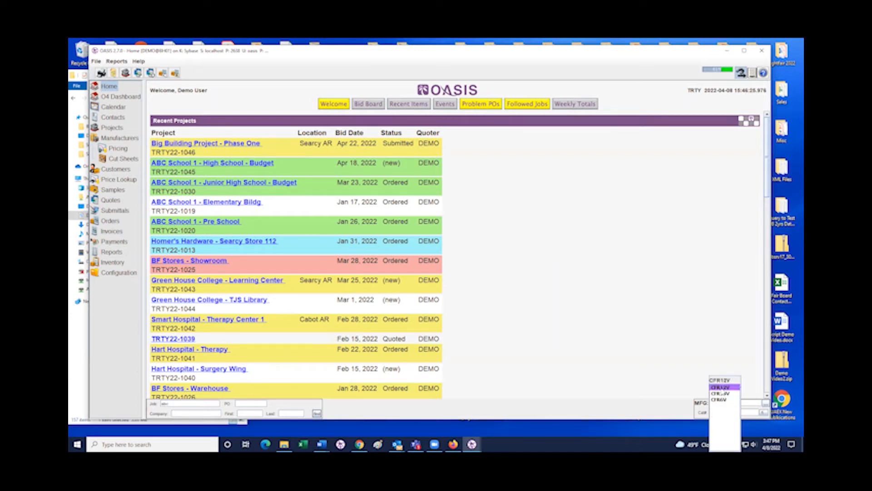
pyautogui.click(727, 400)
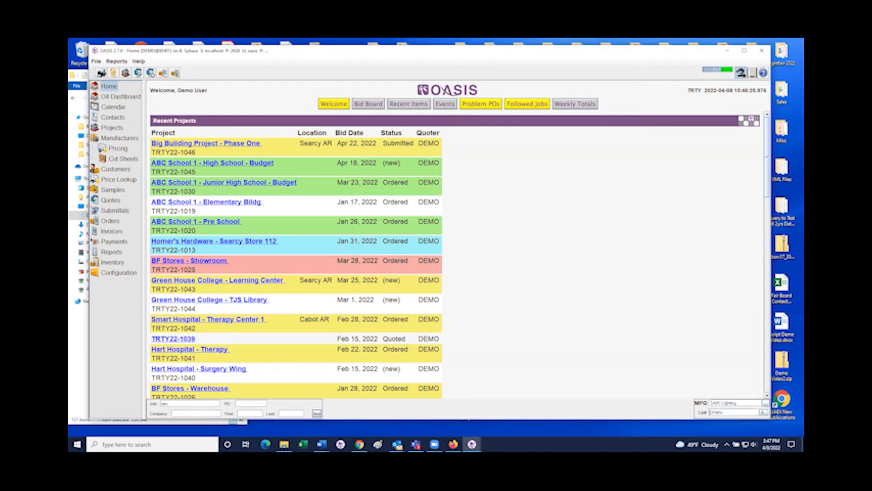
# - Open the specification sheet for CFR6V, read through its pages and close it
pyautogui.click(763, 412)
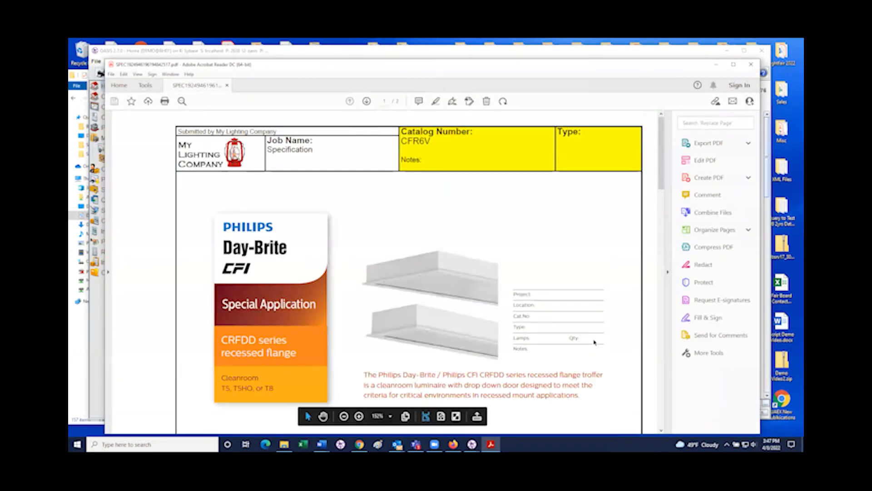
pyautogui.scroll(-1, 595, 341)
pyautogui.scroll(-3, 593, 337)
pyautogui.scroll(-8, 591, 338)
pyautogui.scroll(-9, 573, 349)
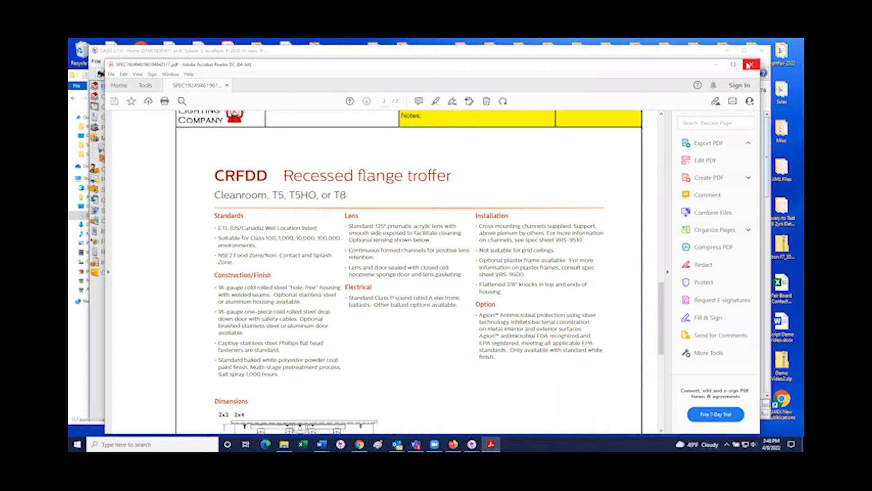
pyautogui.click(750, 65)
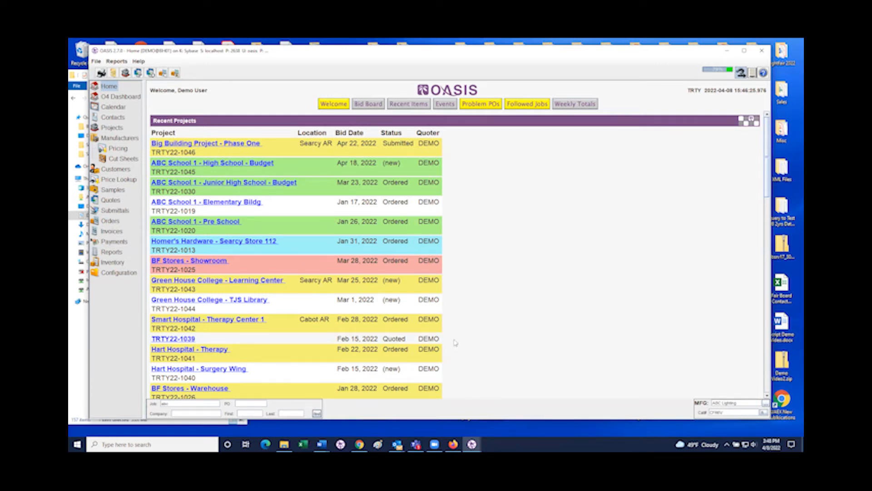
# - Create a specification page for the type F part ZR22 in the Big Building Project's Phase 2 bid and review it
pyautogui.moveTo(472, 444)
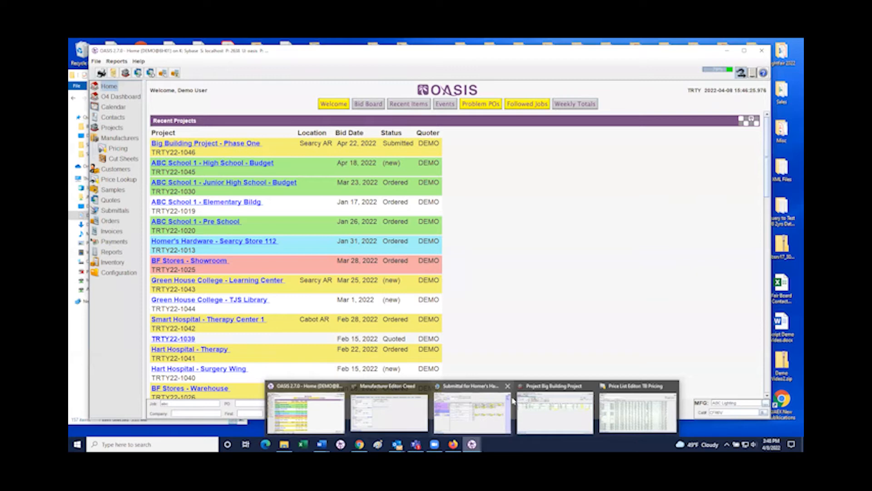
pyautogui.click(540, 407)
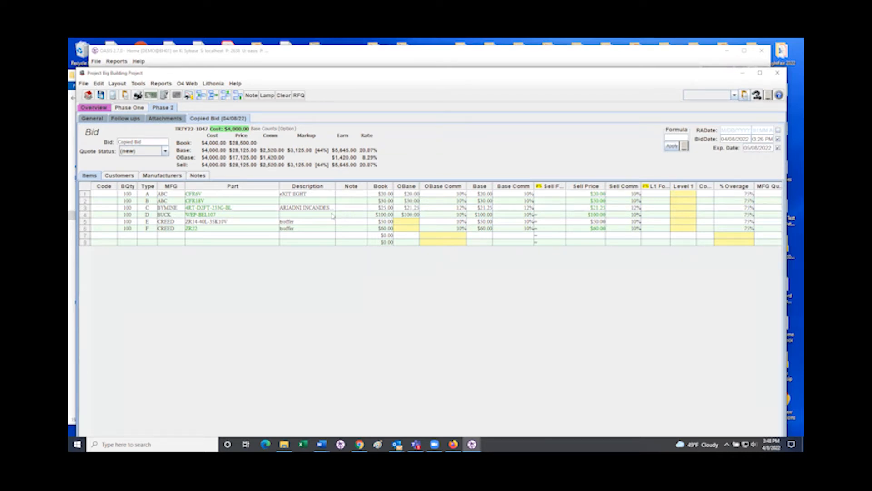
pyautogui.click(203, 230)
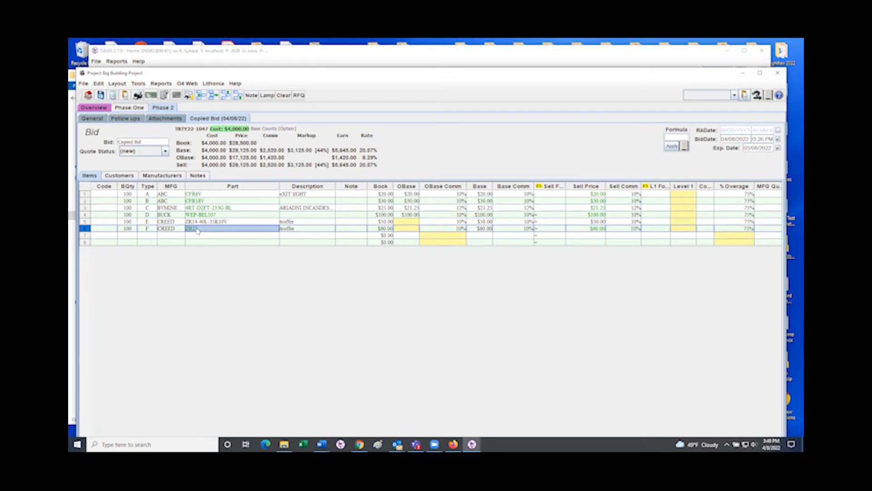
pyautogui.rightClick(198, 231)
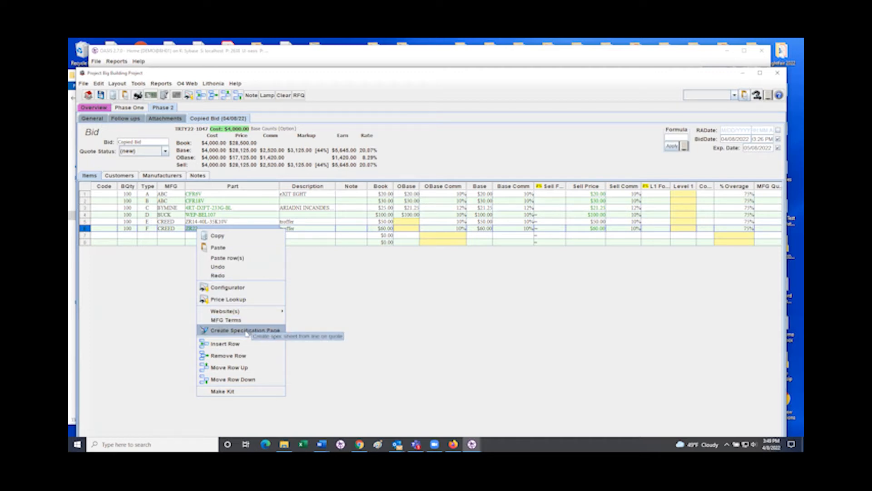
pyautogui.click(245, 332)
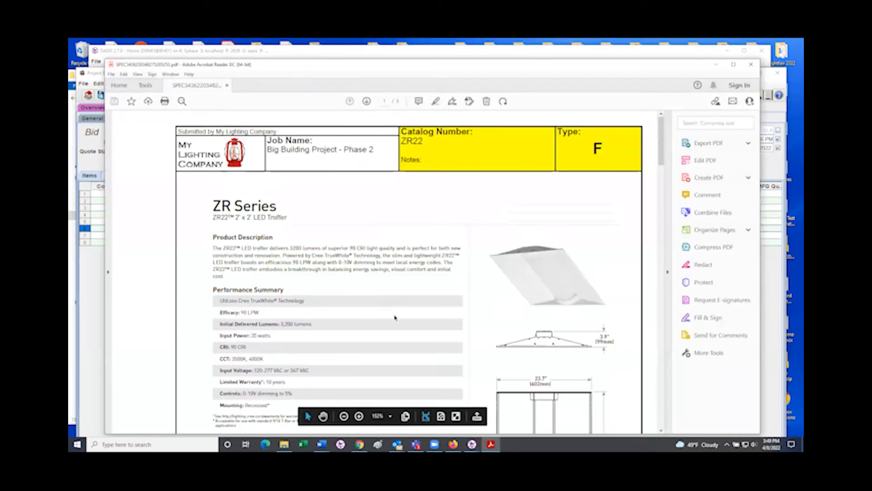
pyautogui.scroll(-2, 471, 298)
pyautogui.scroll(-6, 470, 298)
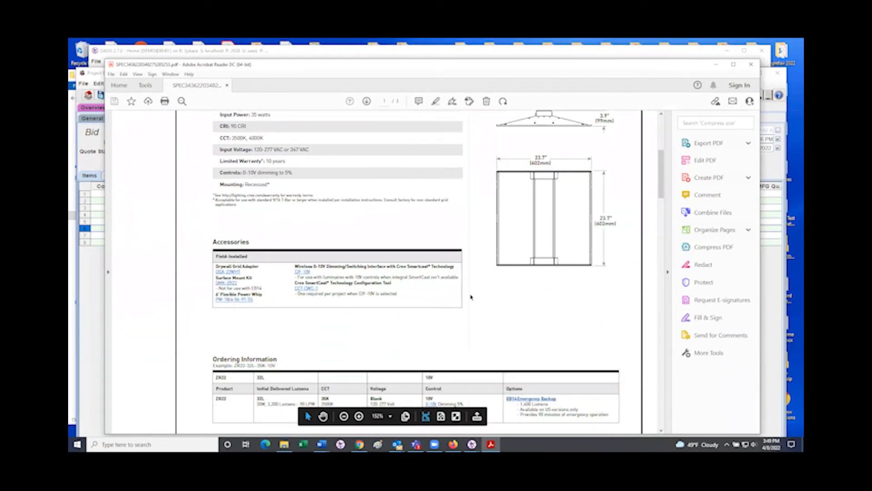
pyautogui.scroll(-4, 471, 298)
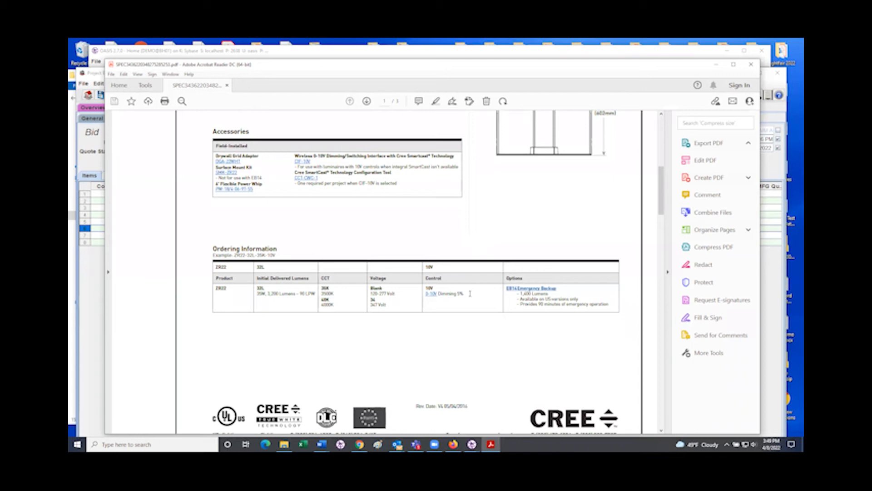
pyautogui.scroll(-6, 471, 293)
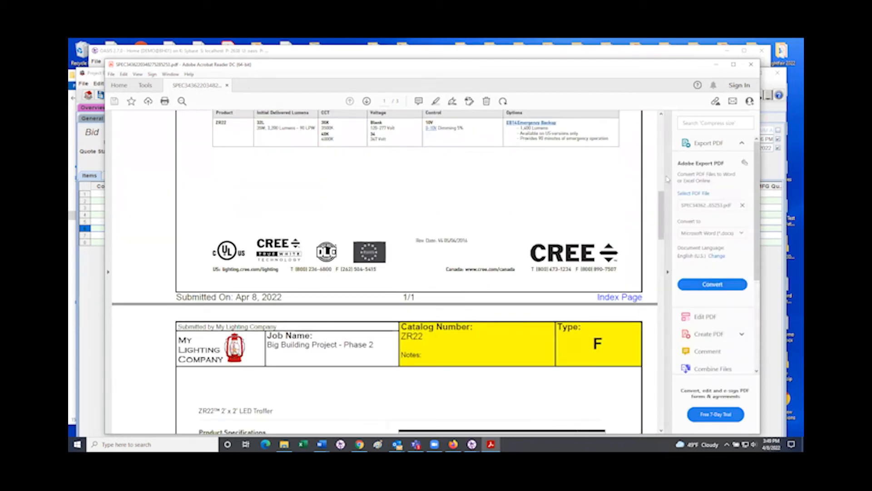
# - Close the specification PDF and create a submittal from the Phase 2 bid with all items A to F, saving the project changes
pyautogui.click(751, 64)
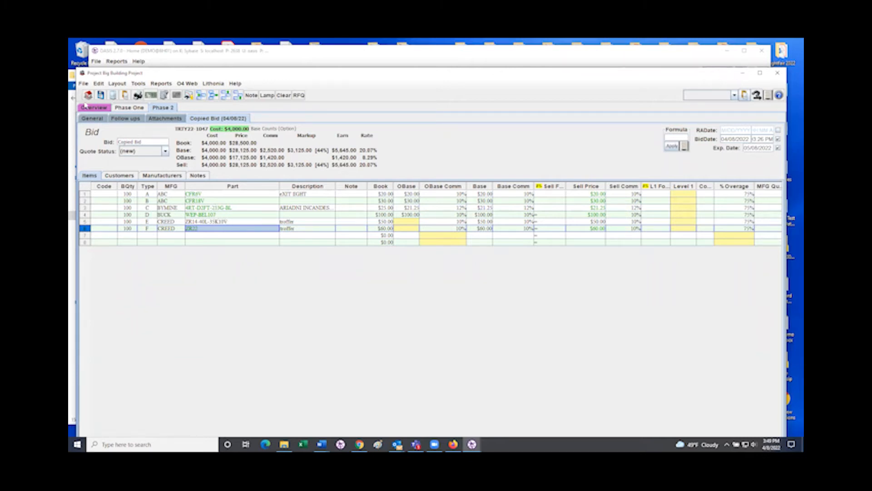
pyautogui.click(84, 85)
pyautogui.moveTo(91, 94)
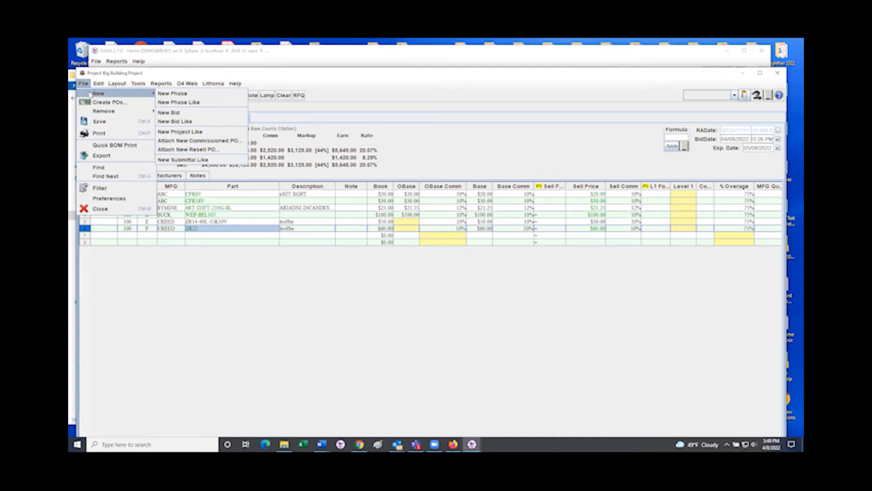
pyautogui.click(199, 159)
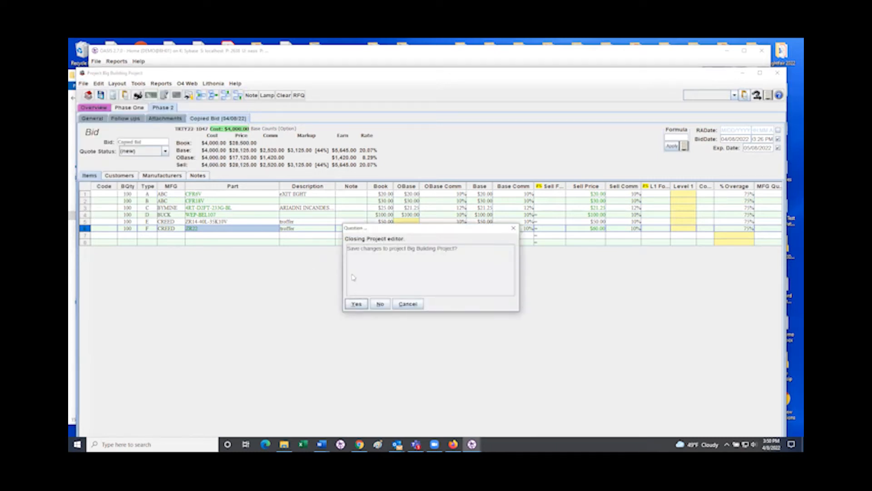
pyautogui.click(356, 304)
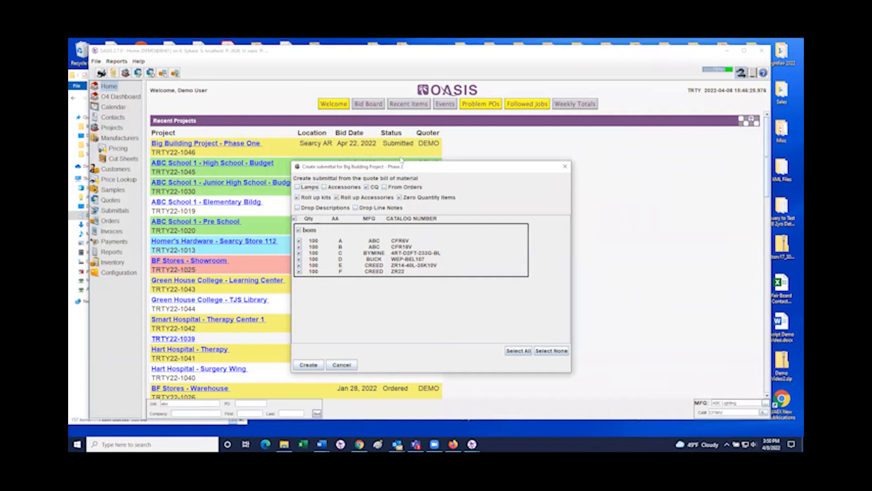
pyautogui.moveTo(408, 168); pyautogui.dragTo(401, 159)
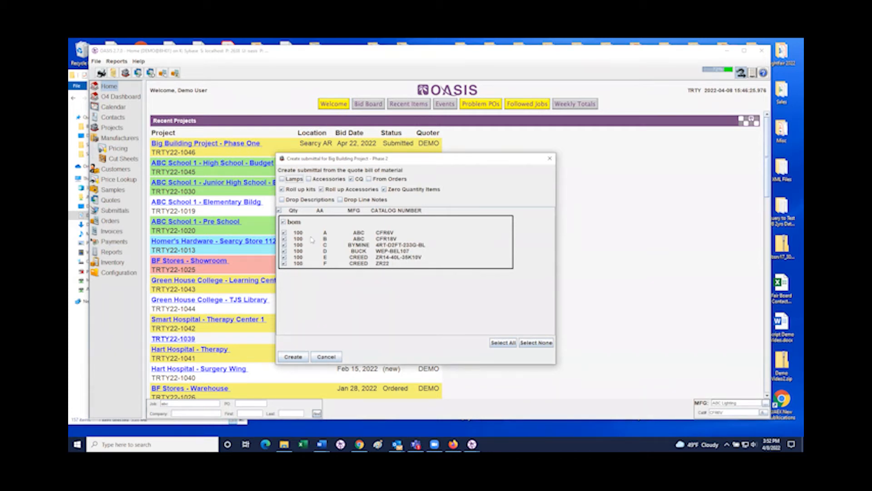
pyautogui.click(294, 357)
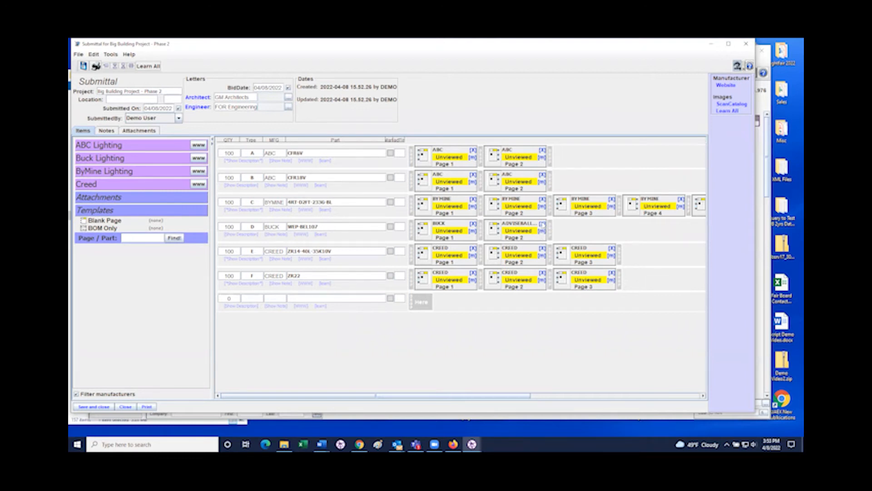
# - Delete both cut sheet pages from the type D part WEP-BEL107 in the submittal
pyautogui.click(543, 224)
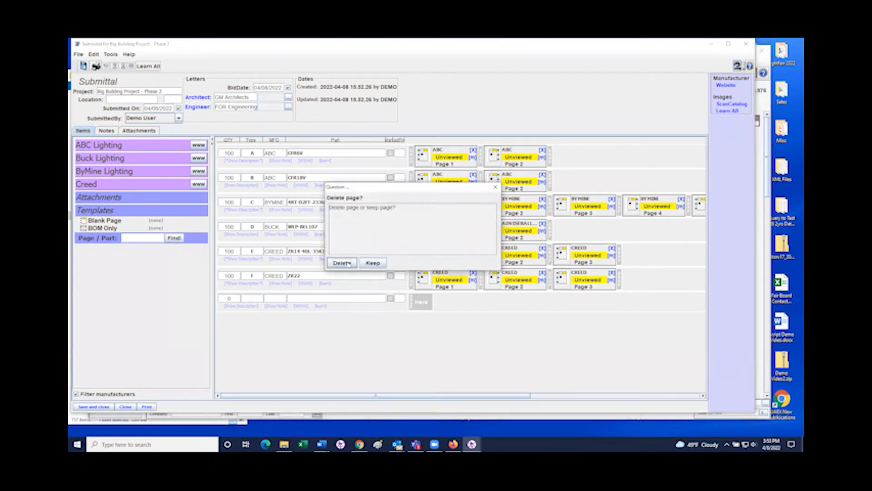
pyautogui.click(474, 224)
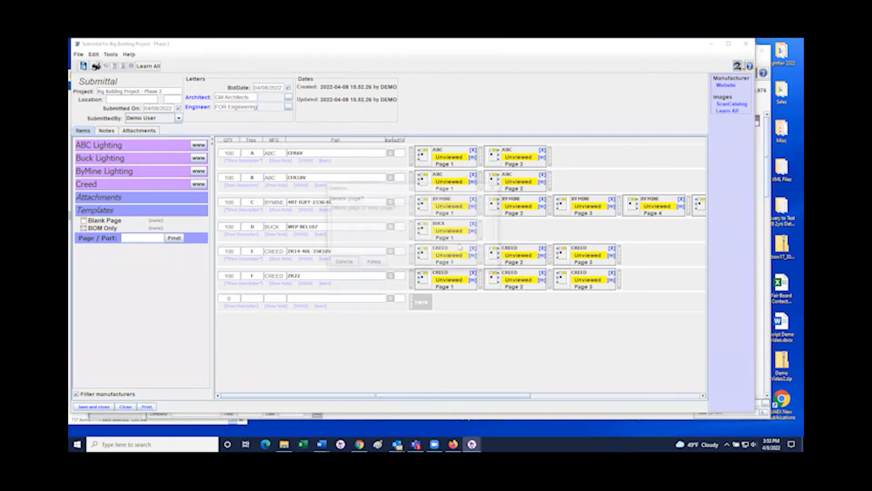
pyautogui.click(342, 262)
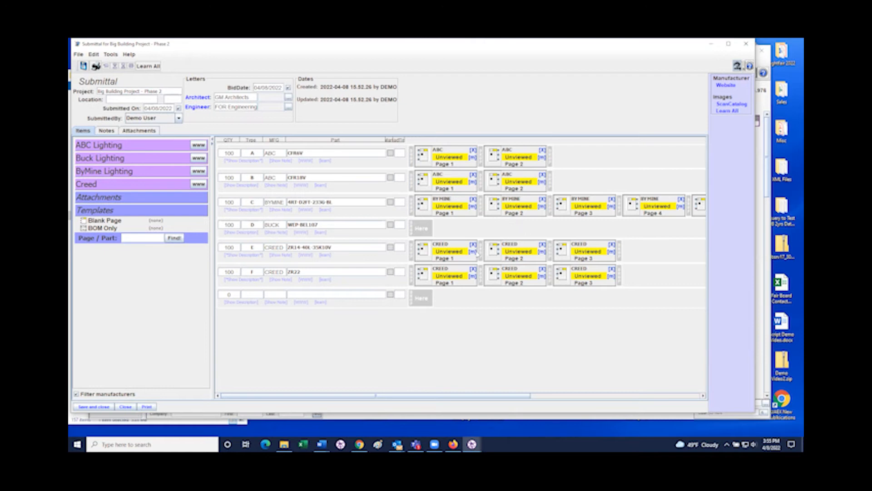
# - Delete all three cut sheet pages from the type F part ZR22 in the submittal
pyautogui.moveTo(389, 396); pyautogui.dragTo(575, 407)
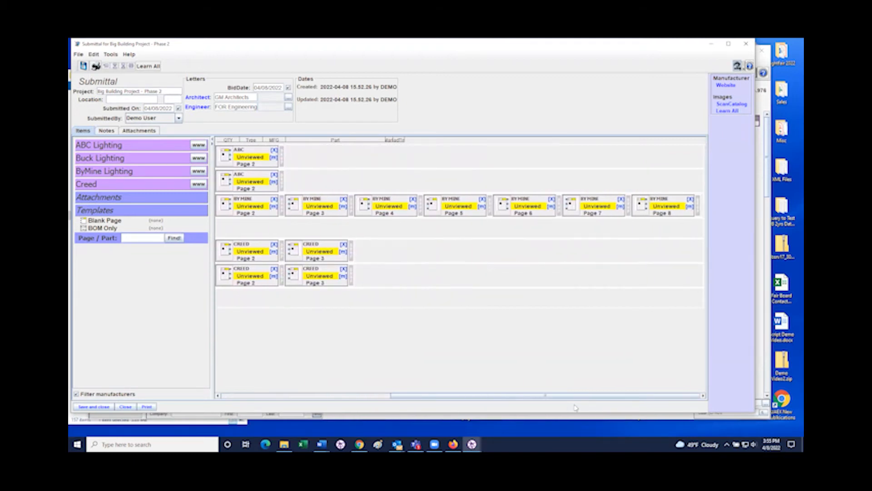
pyautogui.moveTo(575, 407); pyautogui.dragTo(366, 392)
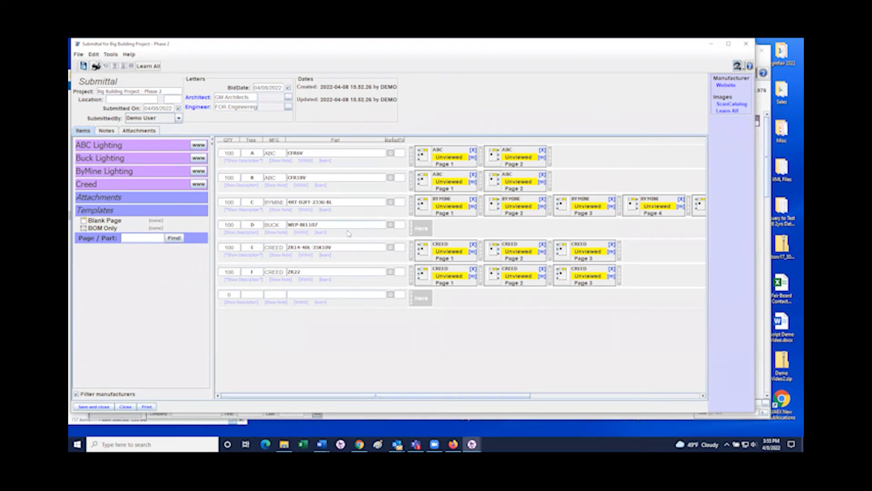
pyautogui.click(612, 269)
pyautogui.click(342, 263)
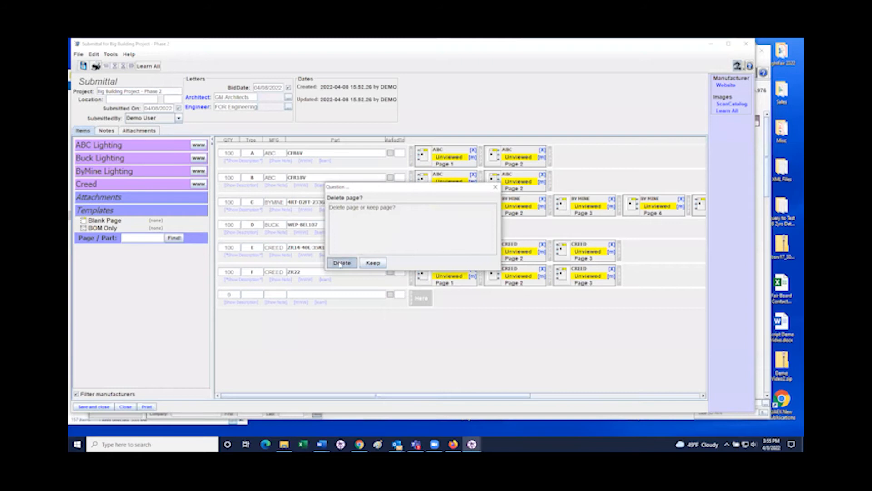
pyautogui.click(542, 268)
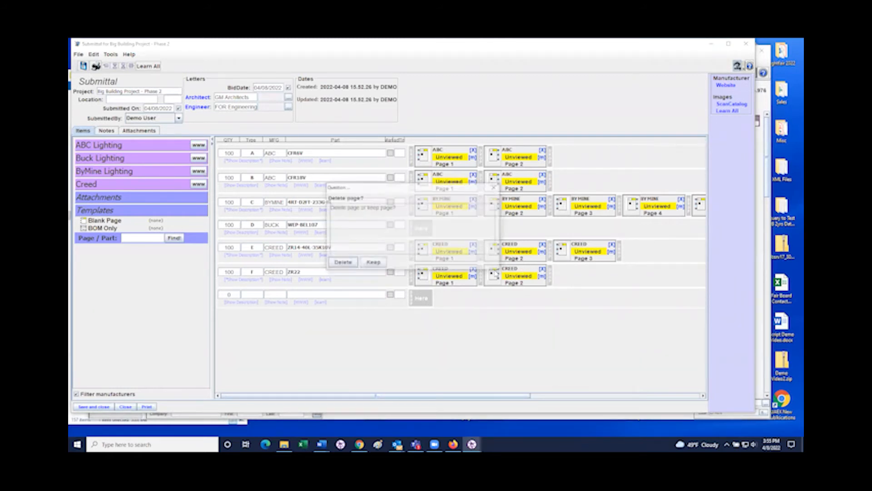
pyautogui.click(342, 262)
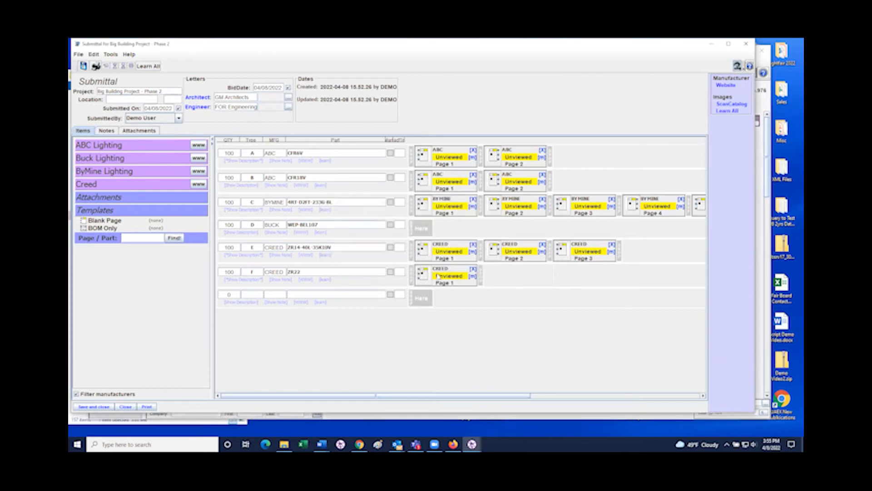
pyautogui.click(473, 269)
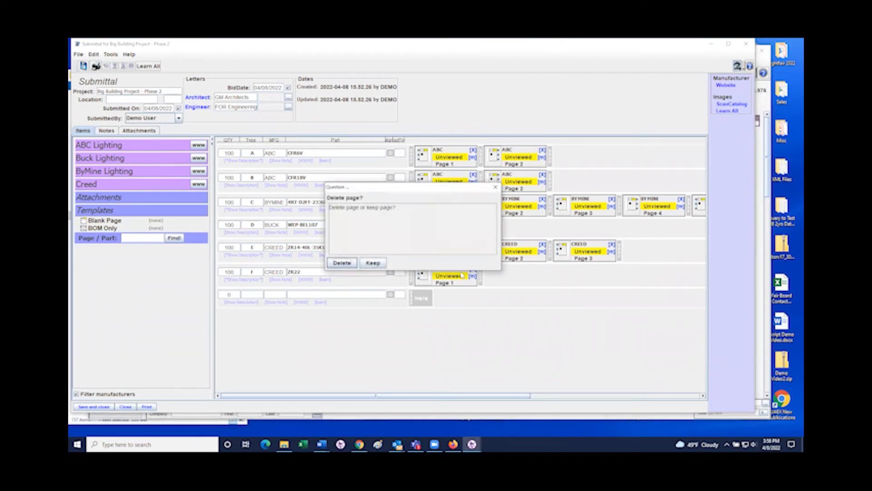
pyautogui.click(342, 263)
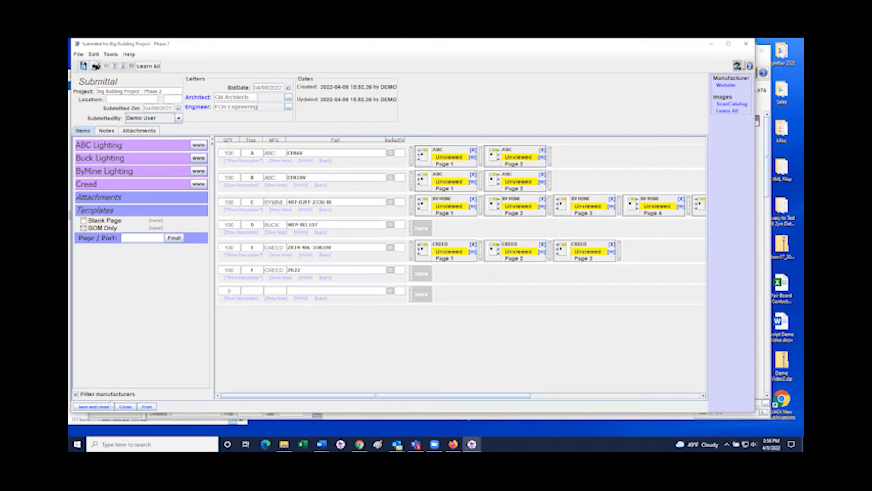
# - Browse the unfiltered manufacturer list, filter it to the submittal's manufacturers again, and look at Creed's catalogs
pyautogui.click(77, 394)
pyautogui.click(76, 394)
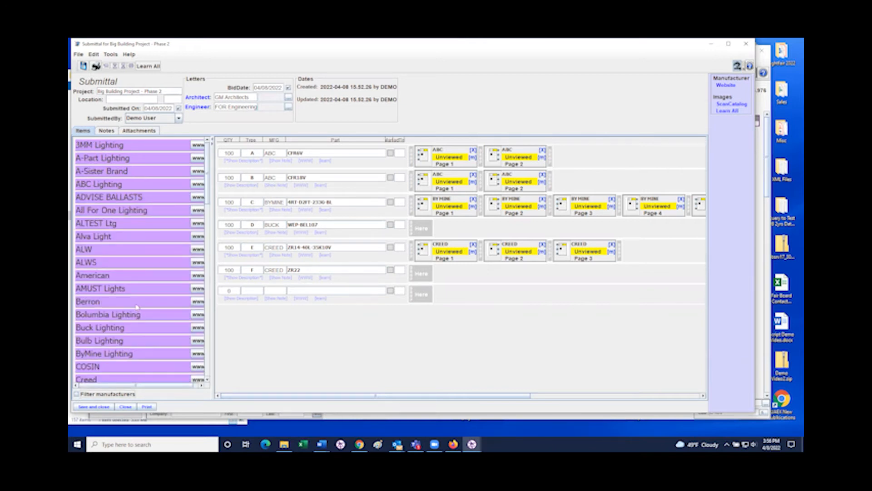
pyautogui.moveTo(209, 189); pyautogui.dragTo(198, 288)
pyautogui.scroll(20, 199, 288)
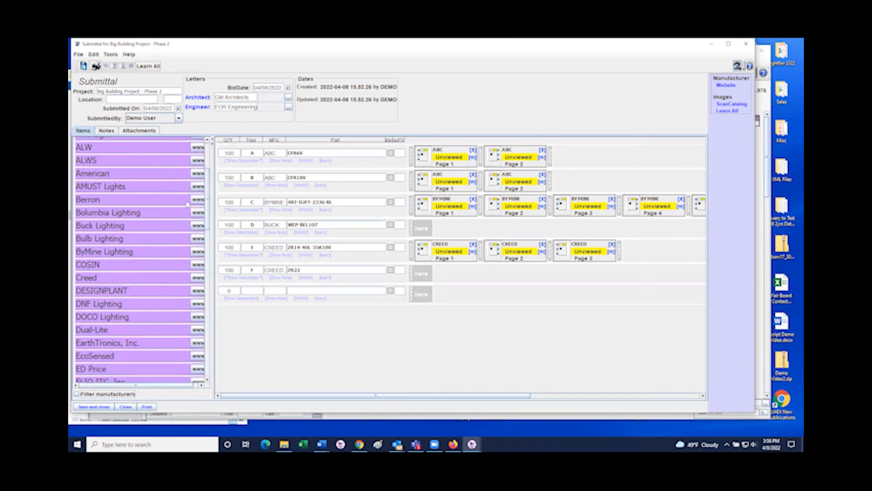
pyautogui.click(77, 394)
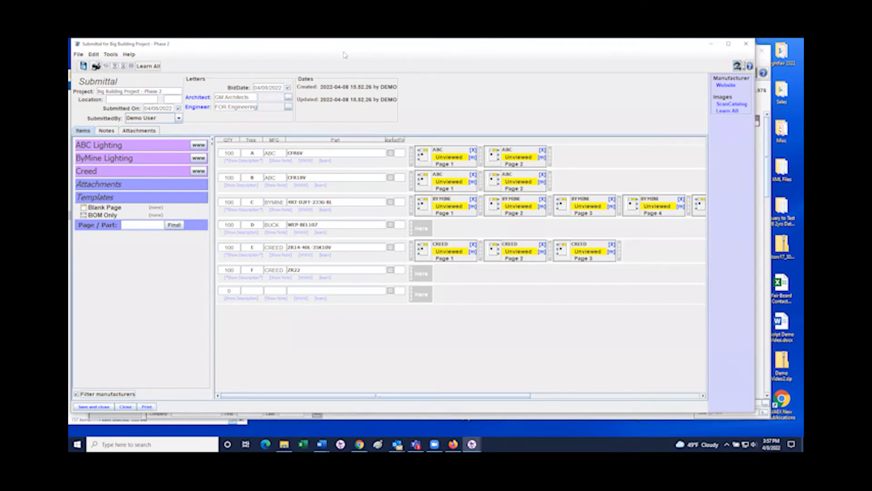
pyautogui.moveTo(339, 50); pyautogui.dragTo(345, 55)
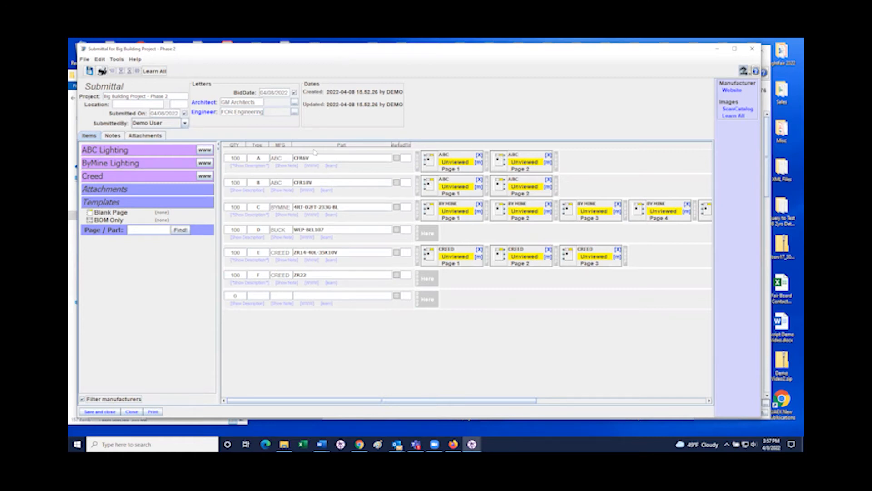
pyautogui.click(142, 177)
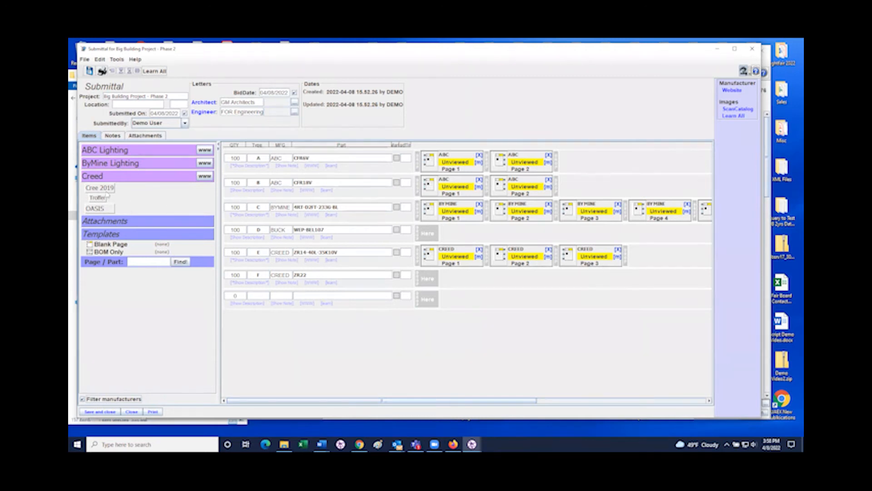
pyautogui.click(94, 177)
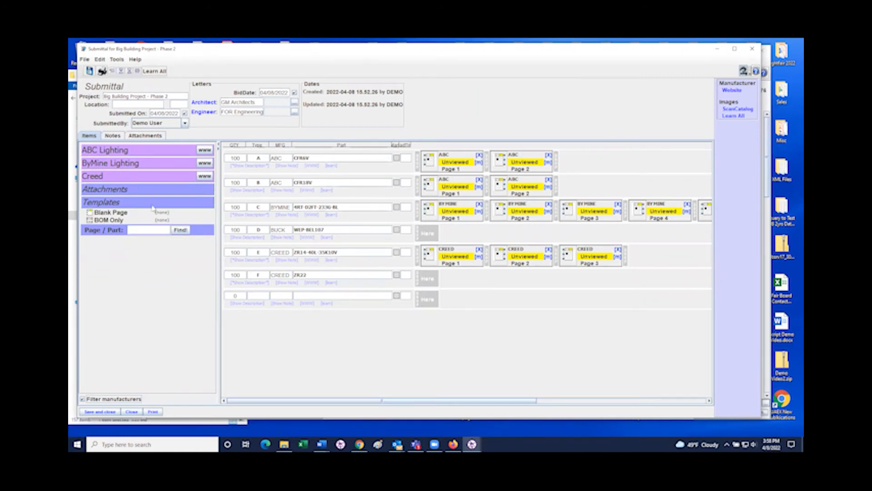
# - Show all manufacturers and add the WEP-BEL cut sheet from Buck Lighting's Aug 2020 Pendants section to the type D line
pyautogui.click(82, 399)
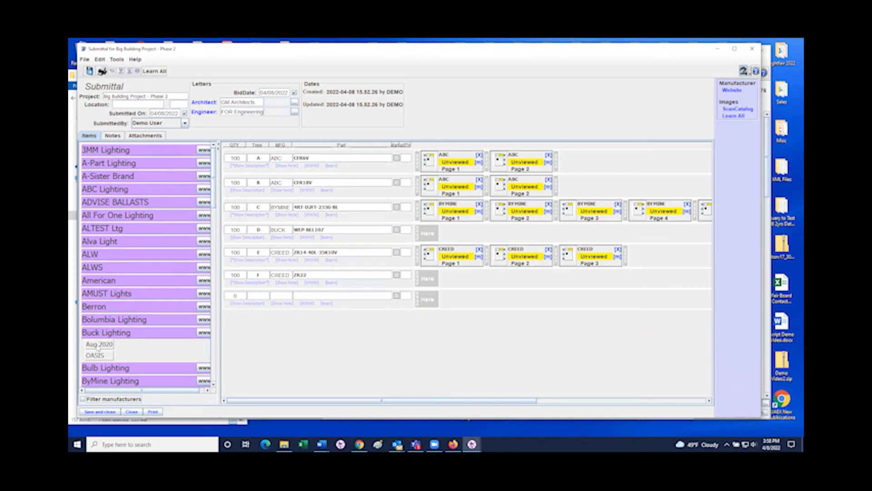
pyautogui.scroll(-1, 99, 334)
pyautogui.scroll(-1, 100, 335)
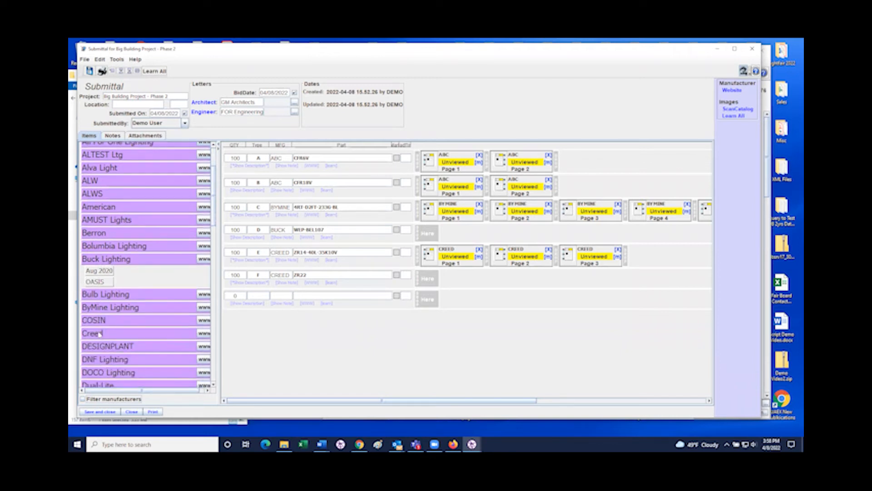
pyautogui.click(92, 271)
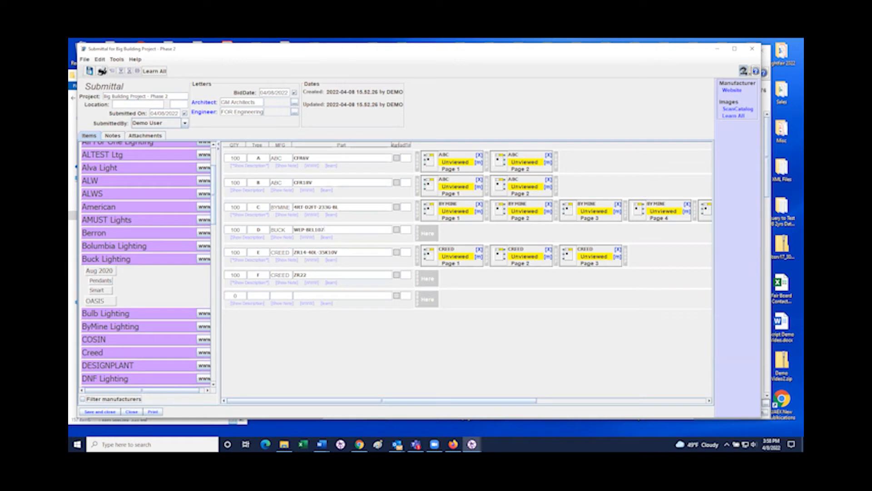
pyautogui.click(94, 281)
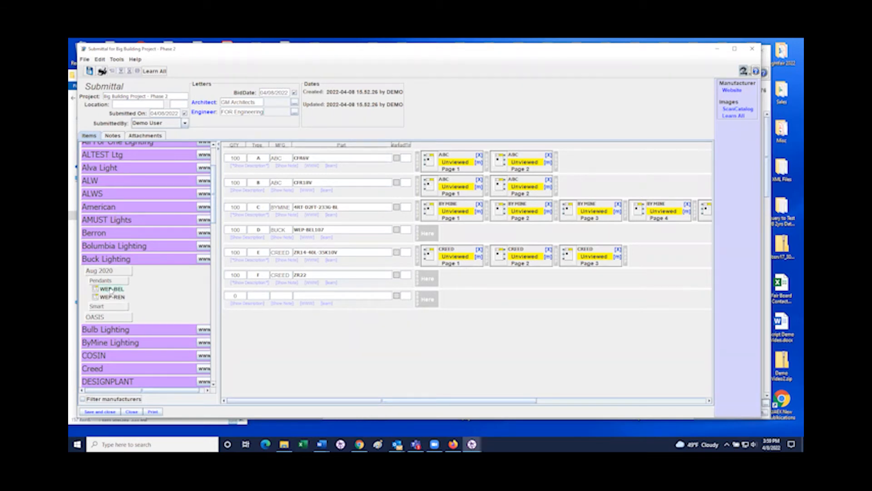
pyautogui.moveTo(417, 251); pyautogui.dragTo(428, 239)
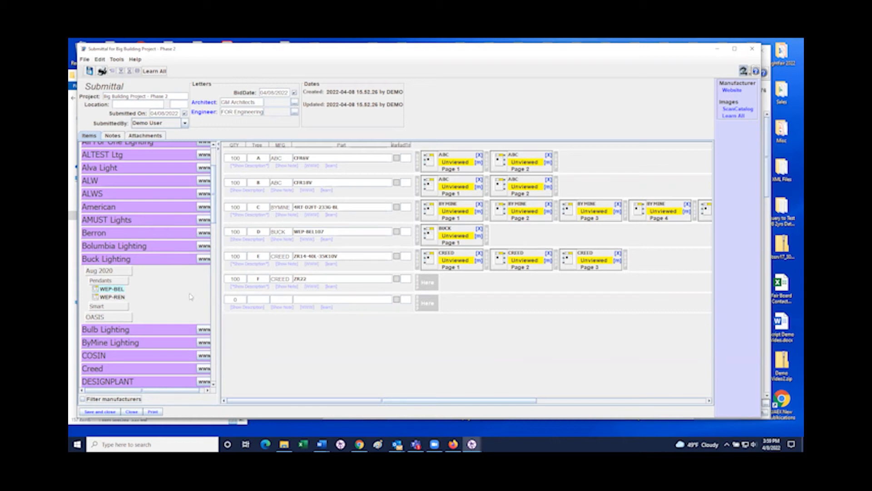
# - Collapse Buck Lighting, expand Creed in the manufacturer list, and view Creed's website before returning to the submittal
pyautogui.click(104, 259)
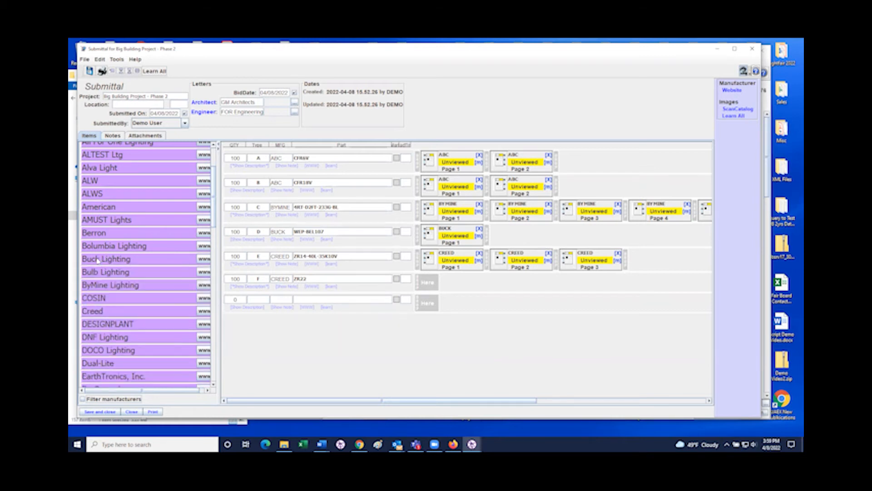
pyautogui.click(103, 314)
pyautogui.scroll(-1, 103, 317)
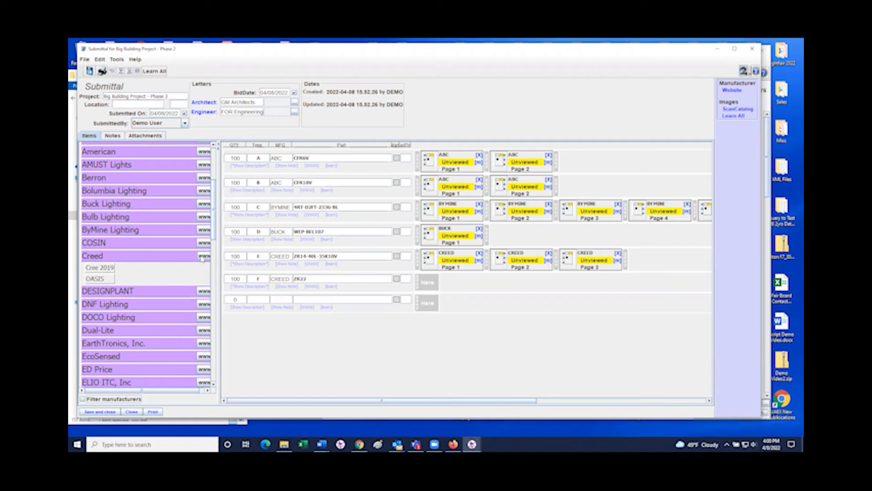
pyautogui.click(203, 257)
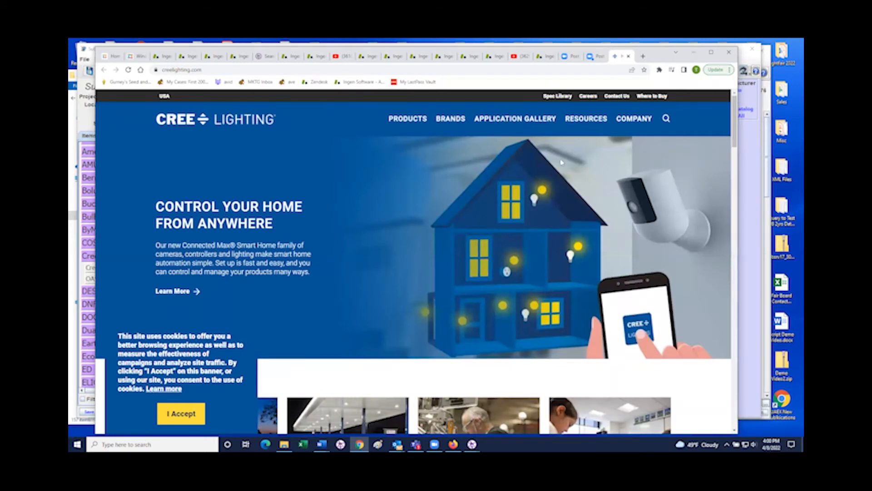
pyautogui.click(692, 53)
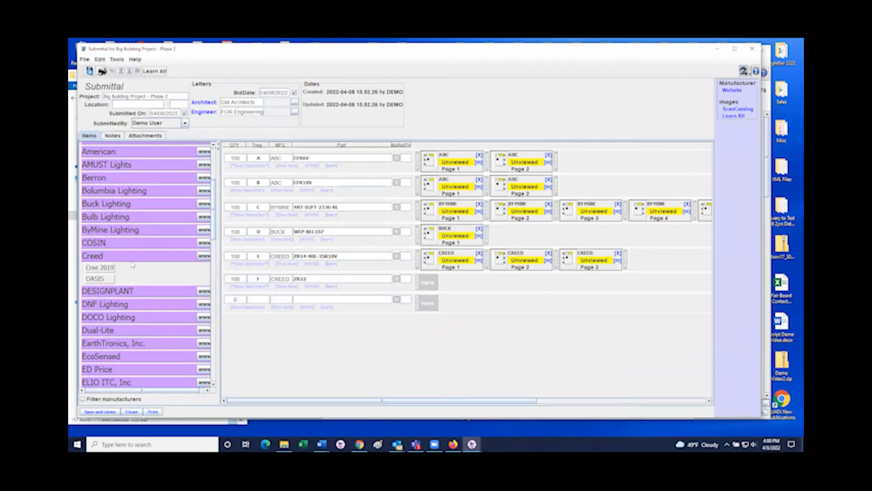
# - Add the full ZR22 cut sheet from Creed's Cree 2019 Troffer section to the type F line
pyautogui.click(107, 268)
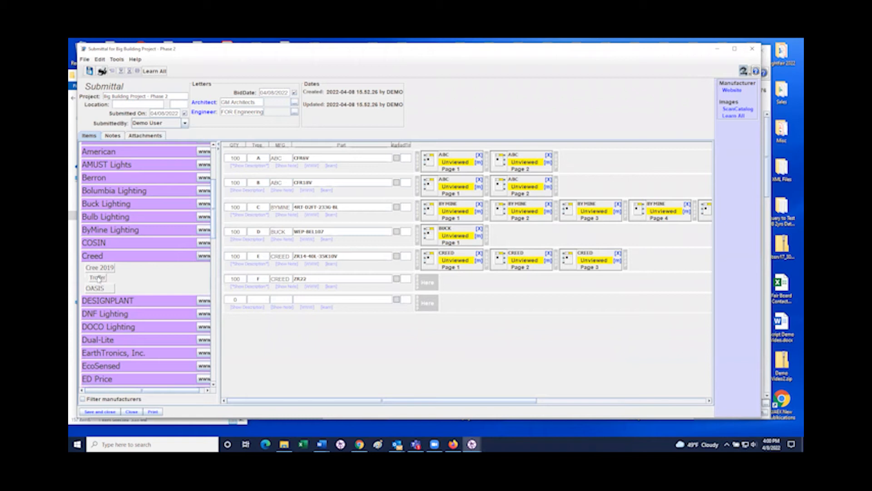
pyautogui.click(98, 277)
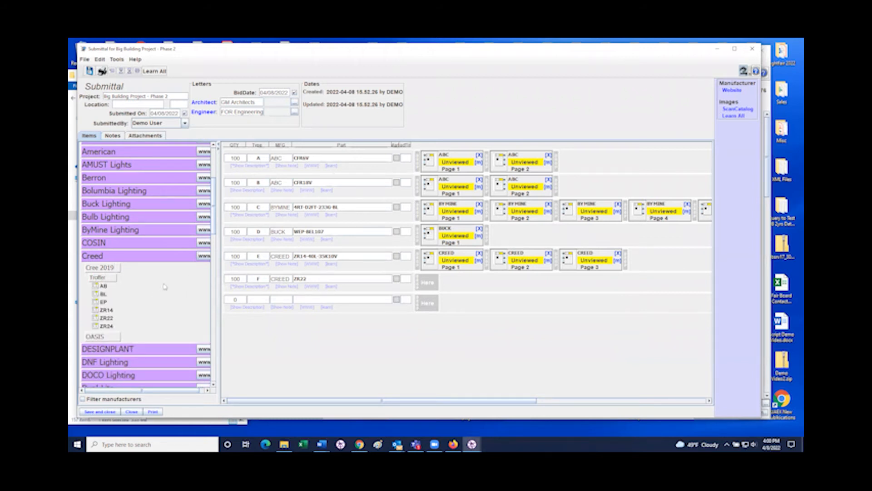
pyautogui.doubleClick(96, 318)
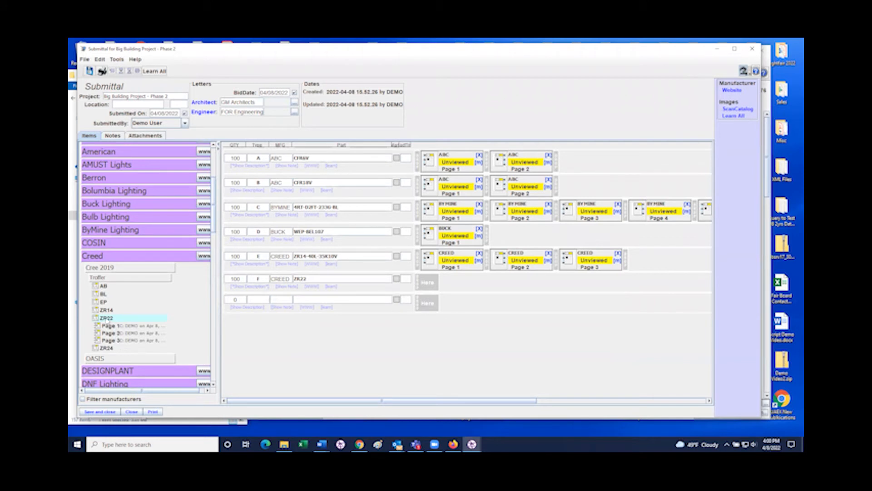
pyautogui.moveTo(107, 319); pyautogui.dragTo(427, 284)
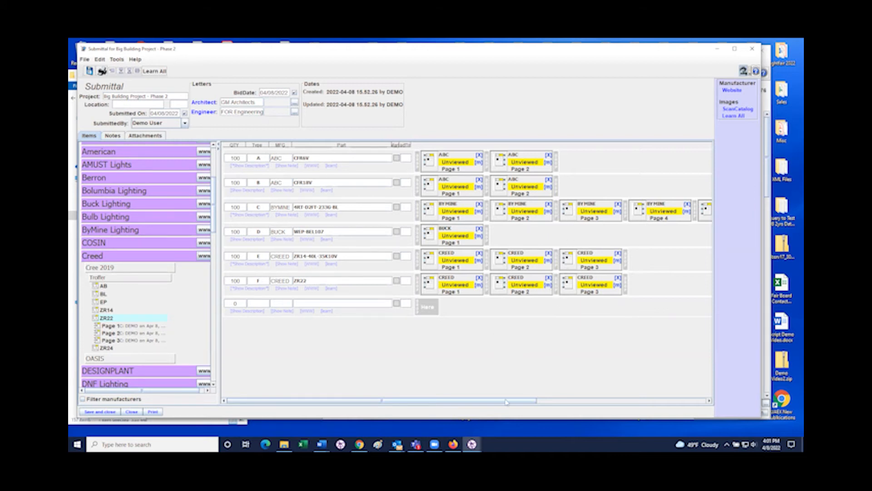
# - Delete the Page 8 cut sheet page from the ByMine type C line
pyautogui.moveTo(511, 402); pyautogui.dragTo(693, 390)
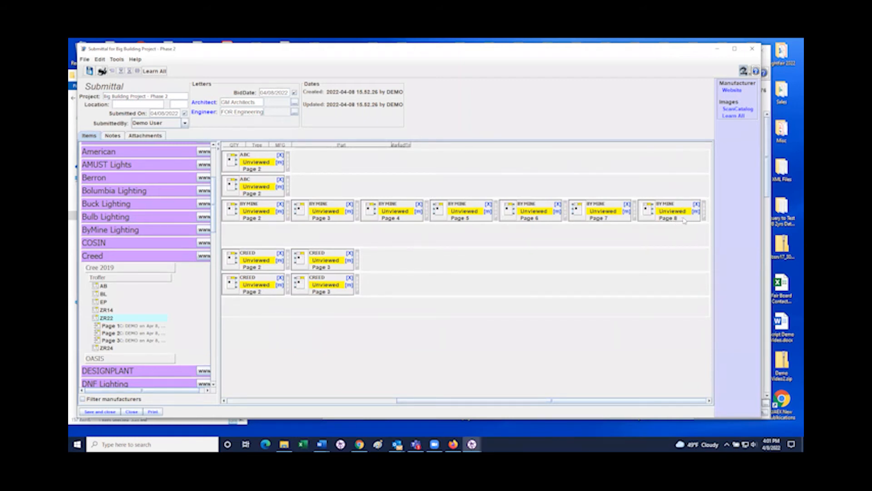
pyautogui.click(696, 204)
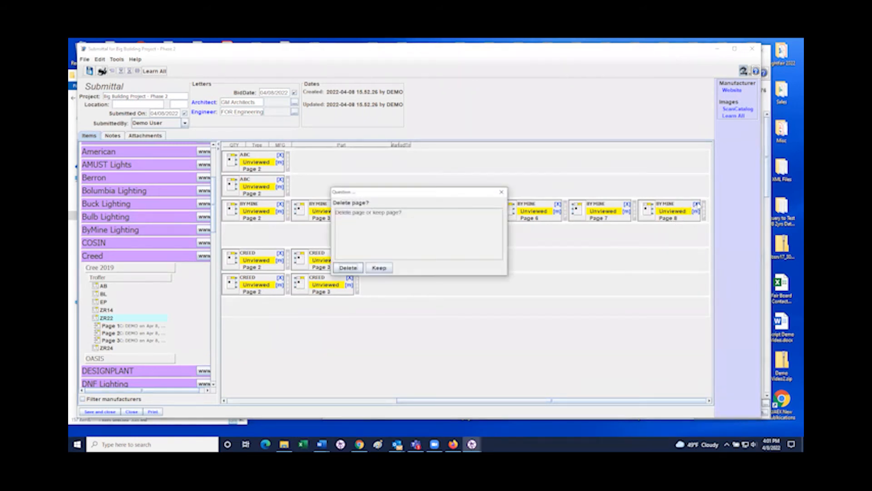
pyautogui.click(347, 269)
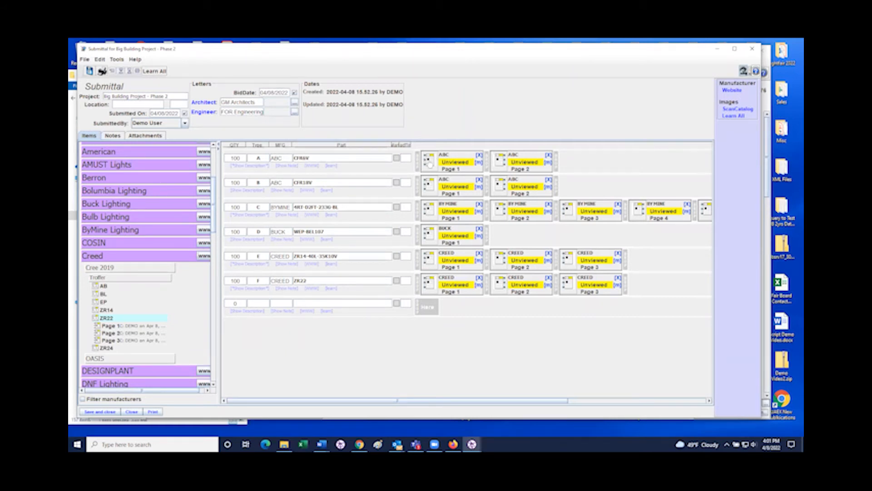
# - Open page 1 of the type A CFR6V cut sheet and box CRFDD14, the six-lamp option and the last lamp type in the ordering guide
pyautogui.click(429, 164)
pyautogui.click(429, 161)
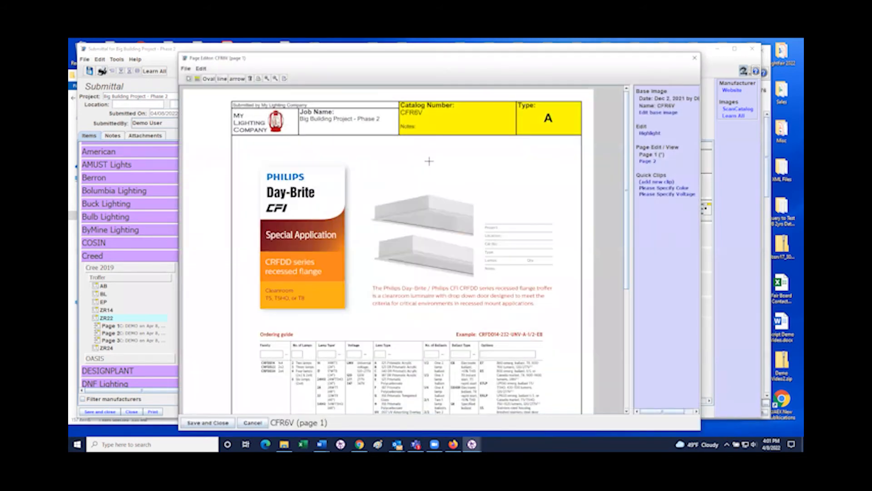
pyautogui.scroll(-2, 377, 230)
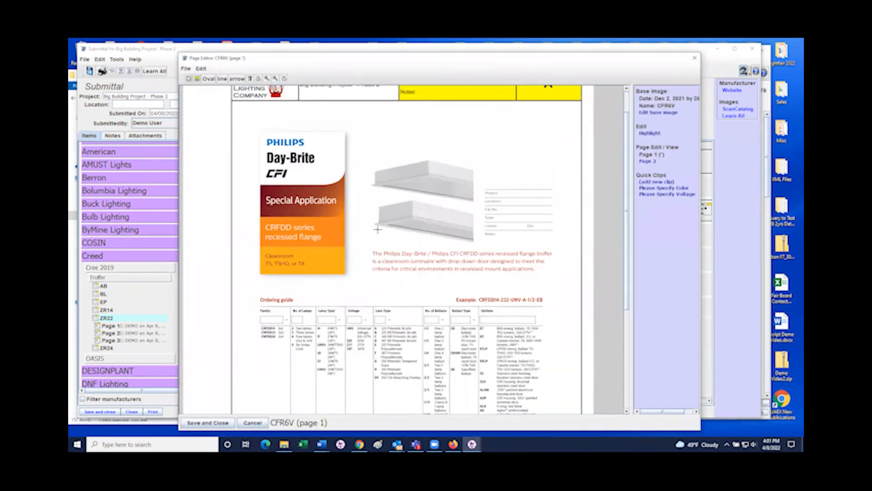
pyautogui.scroll(-3, 378, 229)
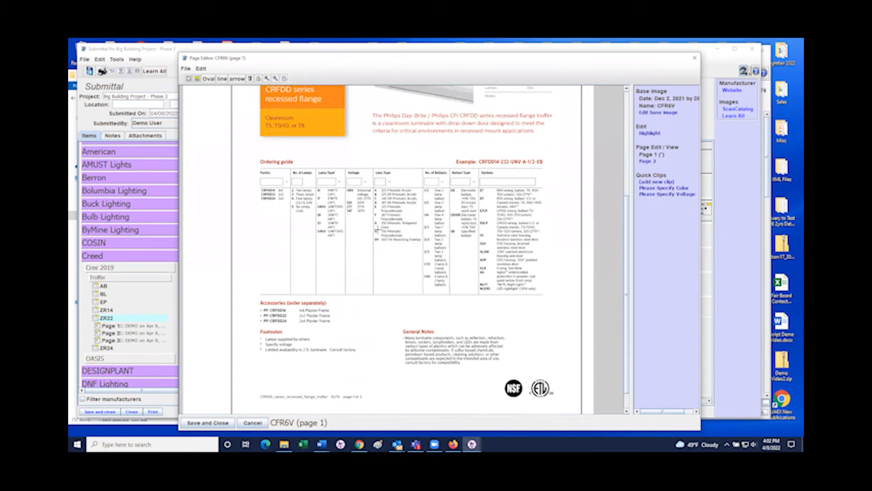
pyautogui.scroll(3, 378, 229)
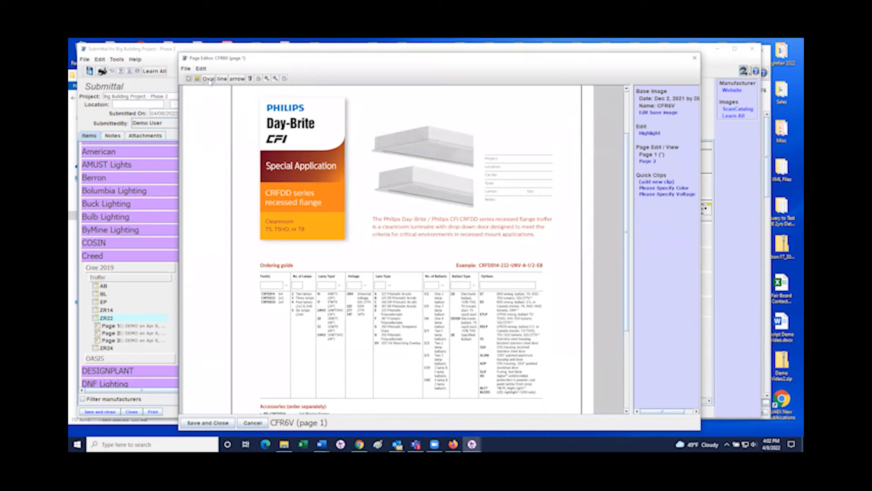
pyautogui.click(237, 81)
pyautogui.moveTo(254, 290); pyautogui.dragTo(284, 297)
pyautogui.moveTo(287, 306); pyautogui.dragTo(345, 342)
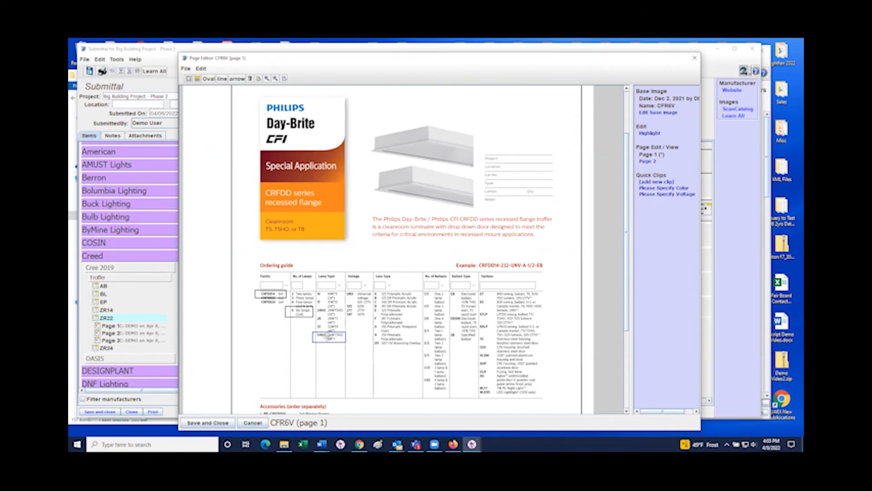
# - Set the background of the lamp type highlight to pale yellow
pyautogui.doubleClick(325, 336)
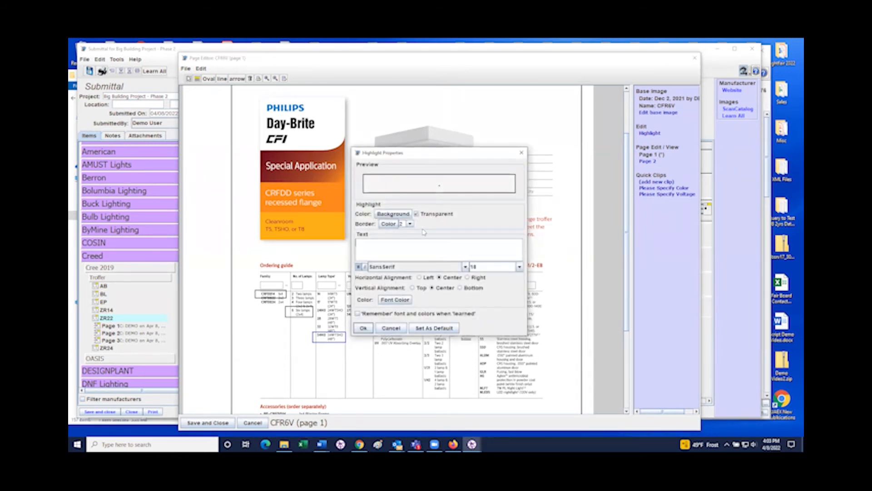
pyautogui.click(393, 217)
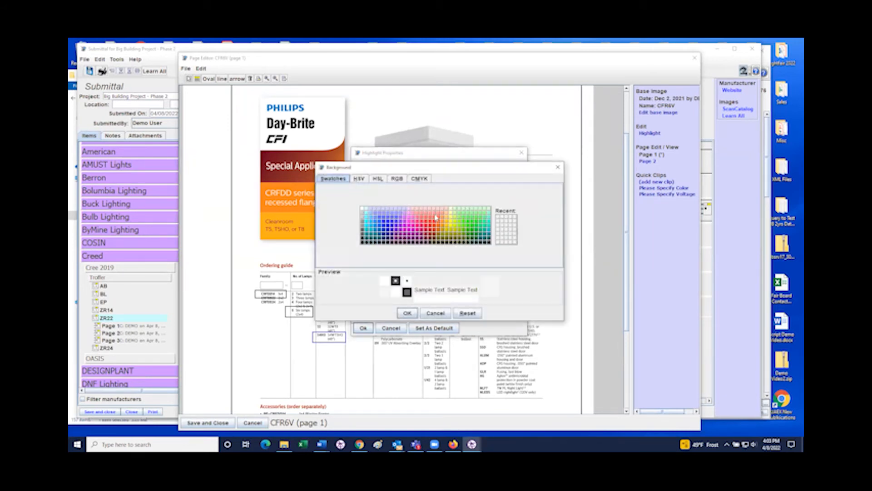
pyautogui.click(451, 213)
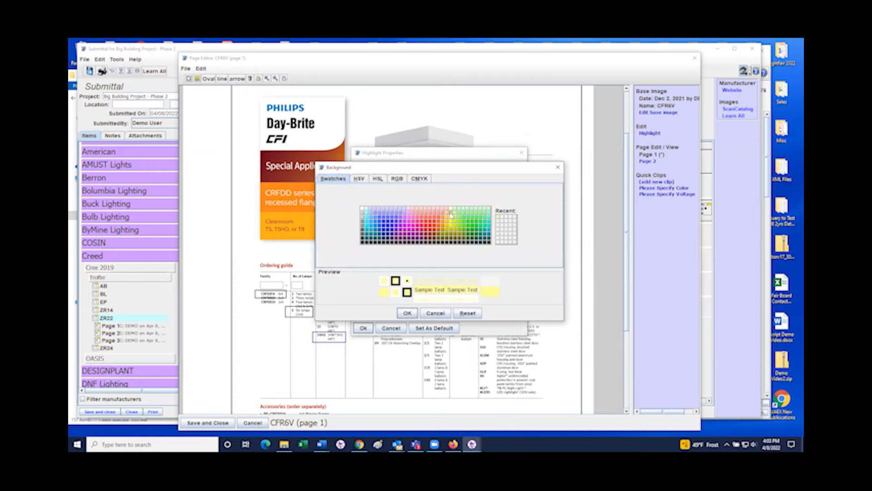
pyautogui.click(407, 313)
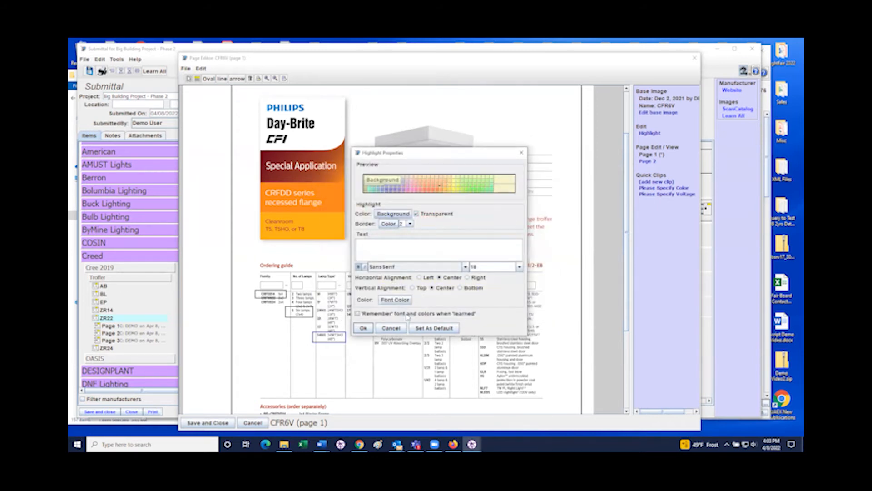
pyautogui.click(363, 327)
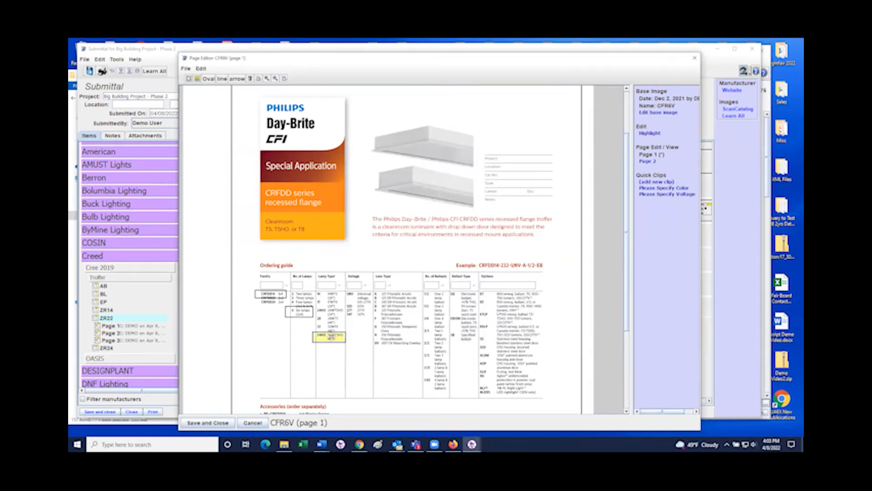
# - Change the lamp type highlight's background to a bright yellow
pyautogui.doubleClick(331, 336)
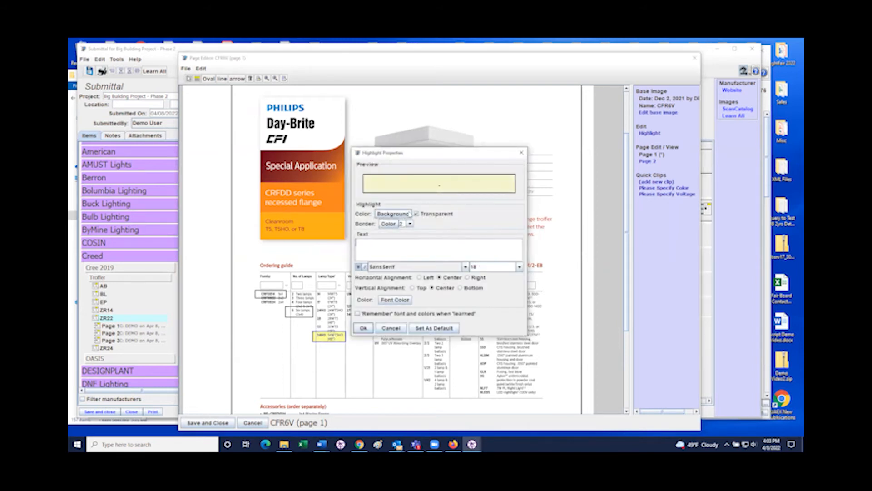
pyautogui.click(407, 215)
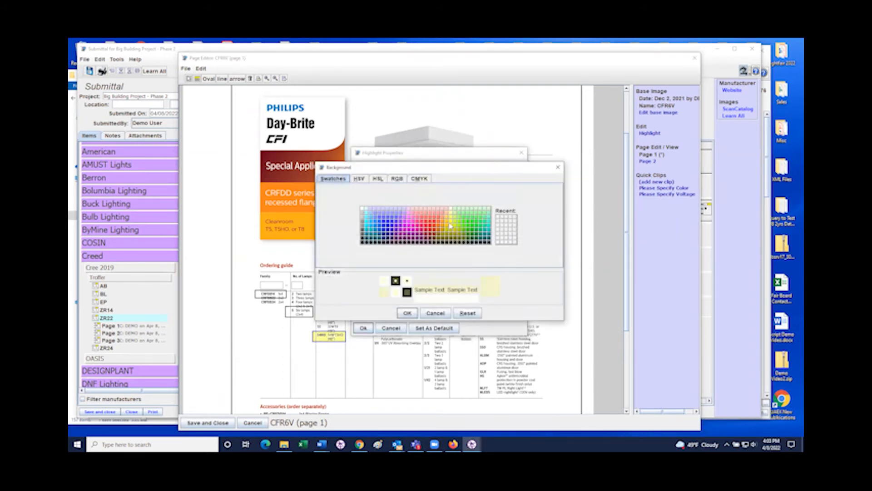
pyautogui.click(452, 227)
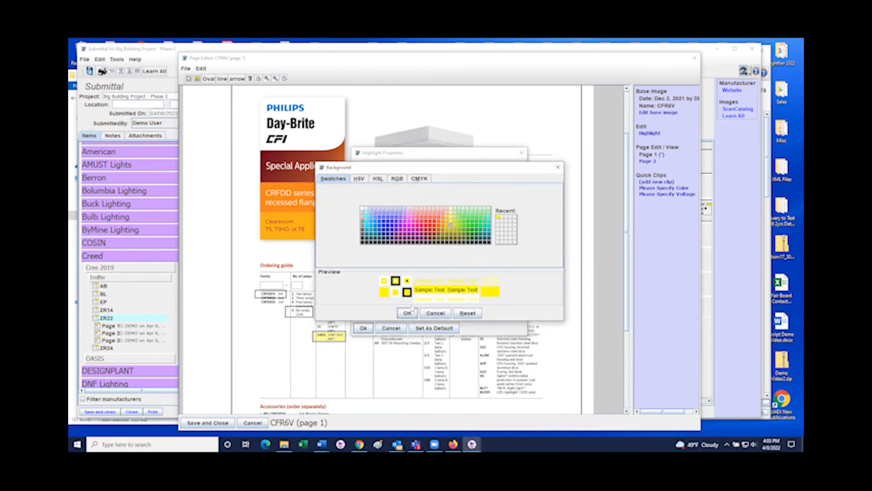
pyautogui.click(407, 313)
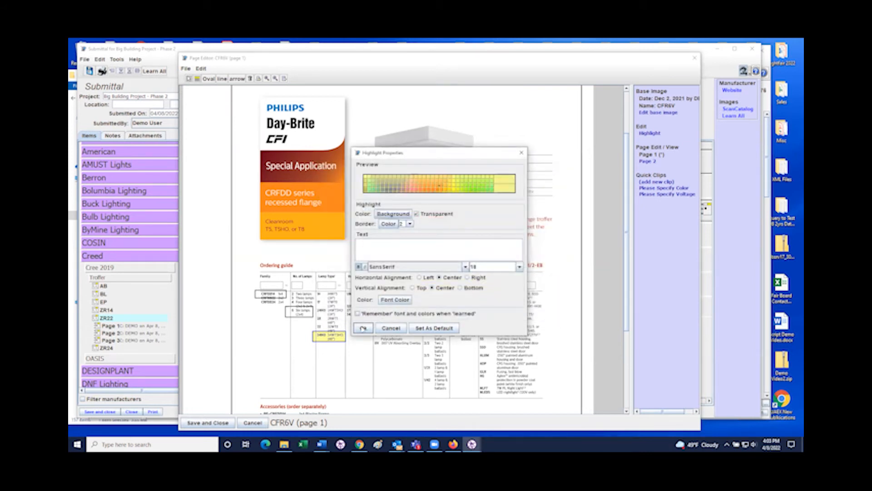
pyautogui.click(364, 328)
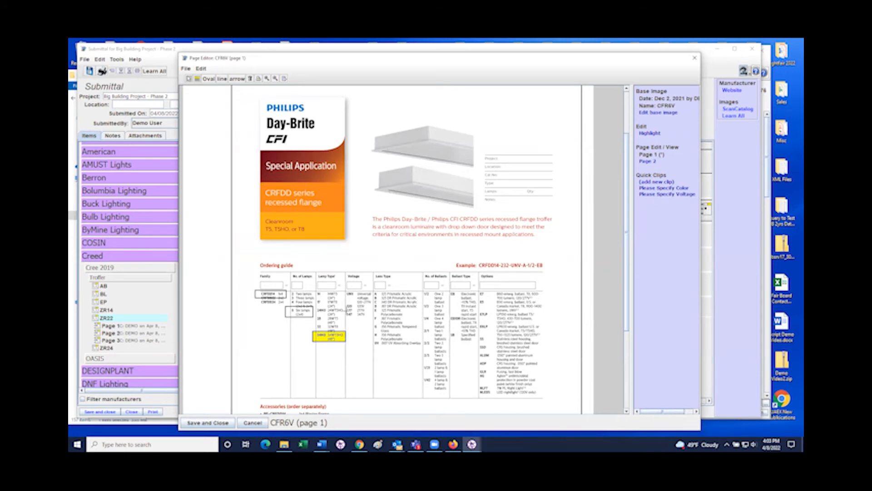
# - Highlight the 347 voltage option in bright yellow with border 3, make that style the default, and highlight the UV Absorbing Overlay lens type
pyautogui.moveTo(343, 310); pyautogui.dragTo(370, 321)
pyautogui.doubleClick(355, 317)
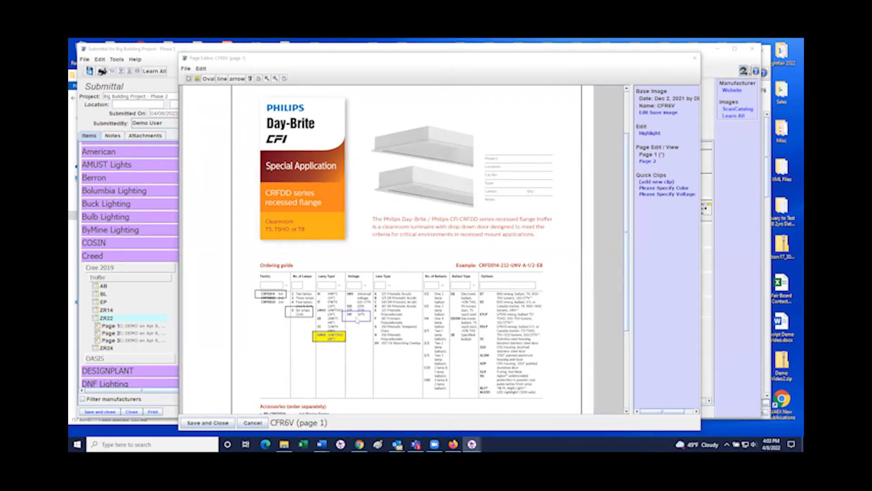
pyautogui.click(394, 214)
pyautogui.click(452, 227)
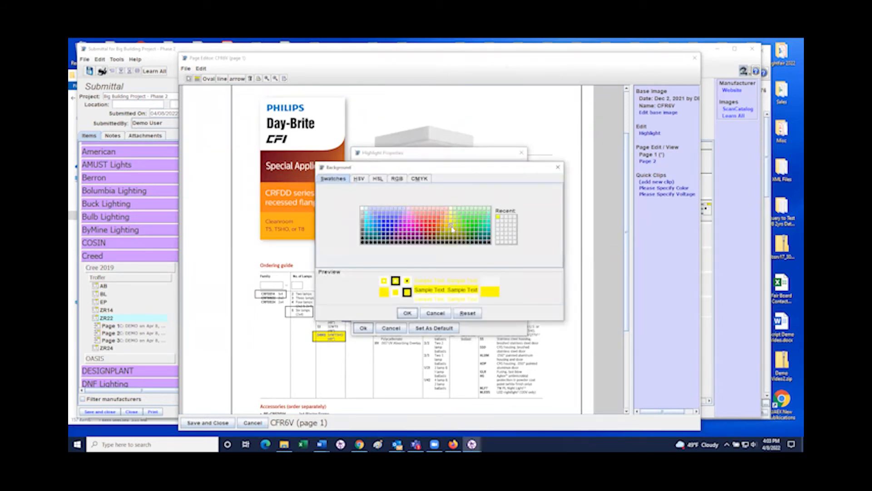
pyautogui.click(407, 314)
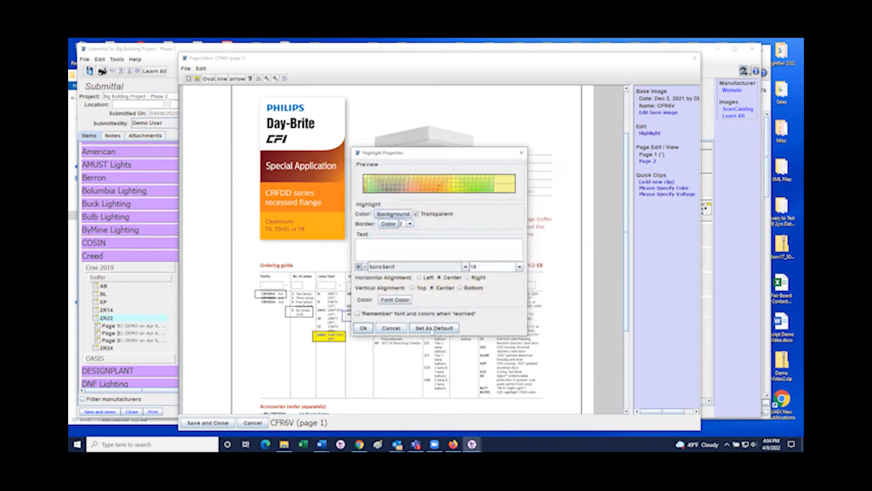
pyautogui.click(410, 224)
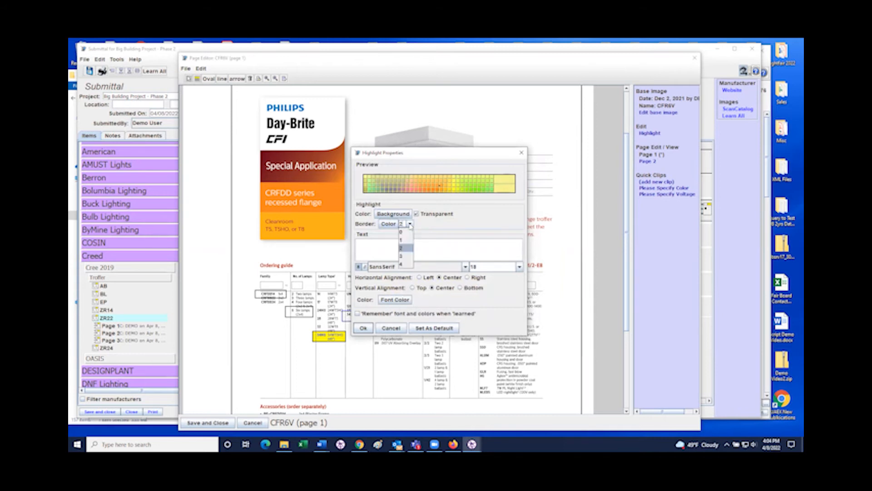
pyautogui.click(406, 253)
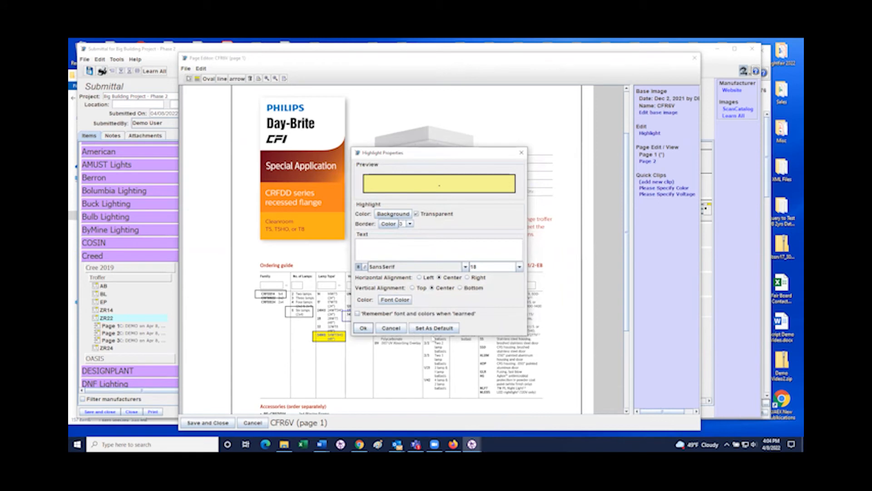
pyautogui.click(363, 328)
pyautogui.moveTo(368, 339); pyautogui.dragTo(423, 350)
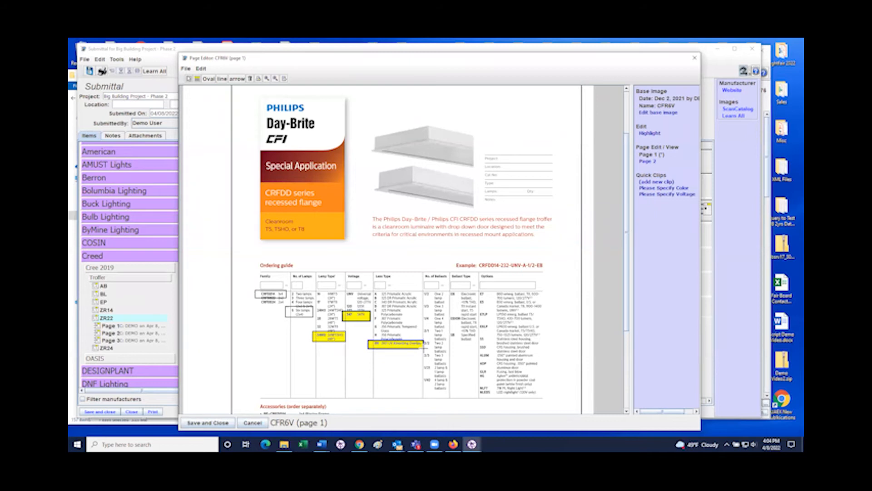
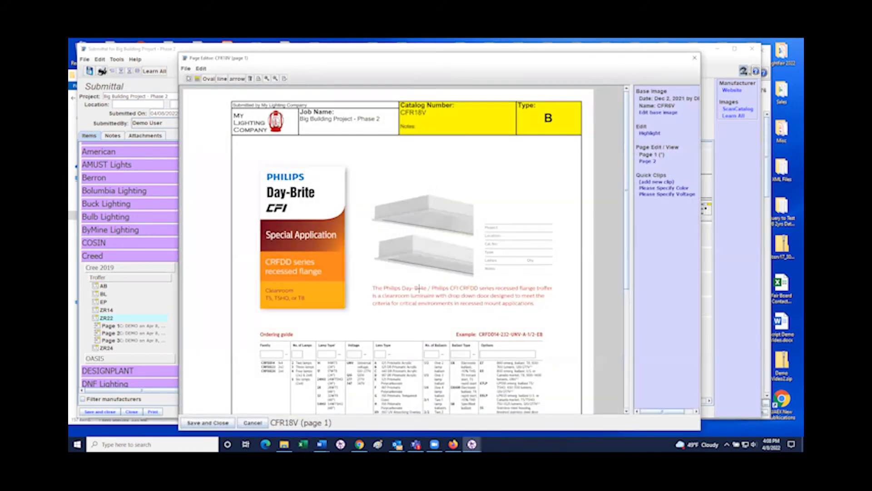
# - Highlight the CRFDD24 family in the ordering guide of the type B CFR18V page, then save and close the page
pyautogui.scroll(-3, 420, 287)
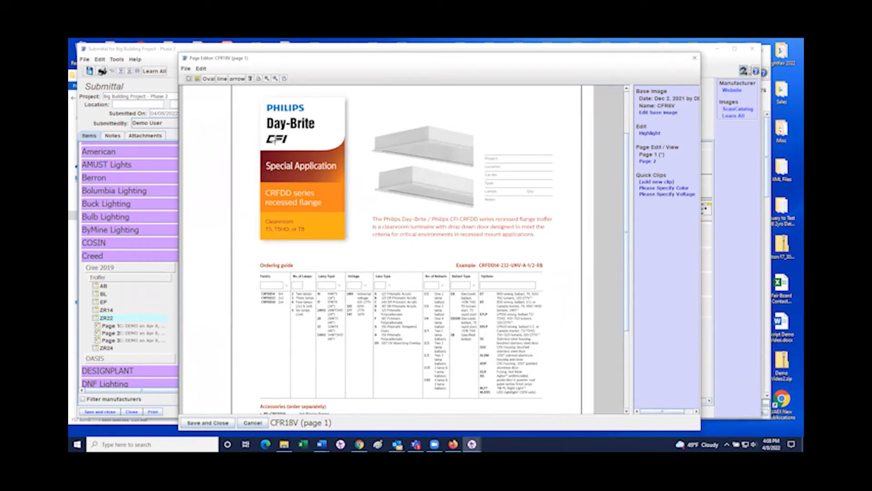
pyautogui.click(196, 80)
pyautogui.moveTo(255, 301); pyautogui.dragTo(288, 308)
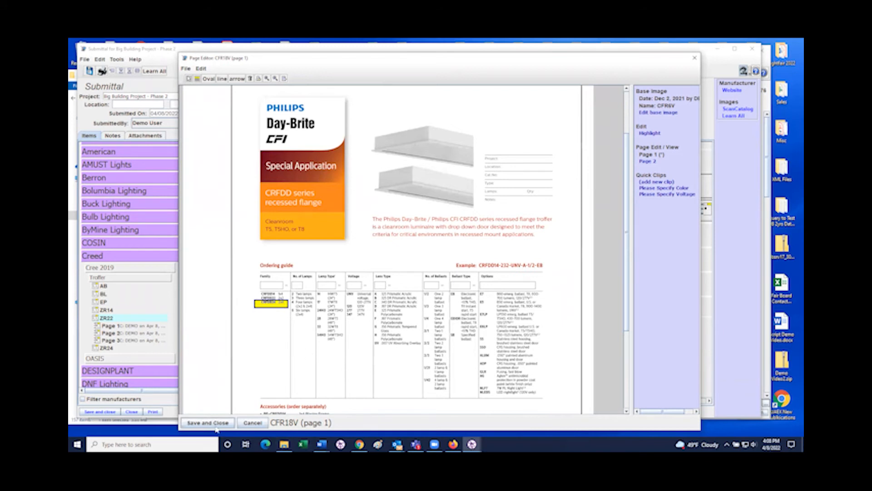
pyautogui.click(217, 426)
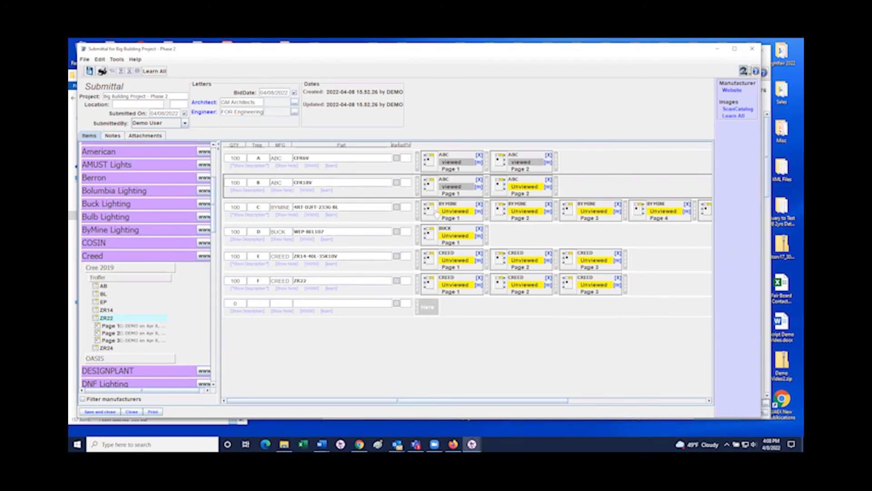
# - Open the type D WEP-BEL107 page, highlight base number WEP, shade BEL and size 107 in the ordering codes, and save it
pyautogui.doubleClick(429, 237)
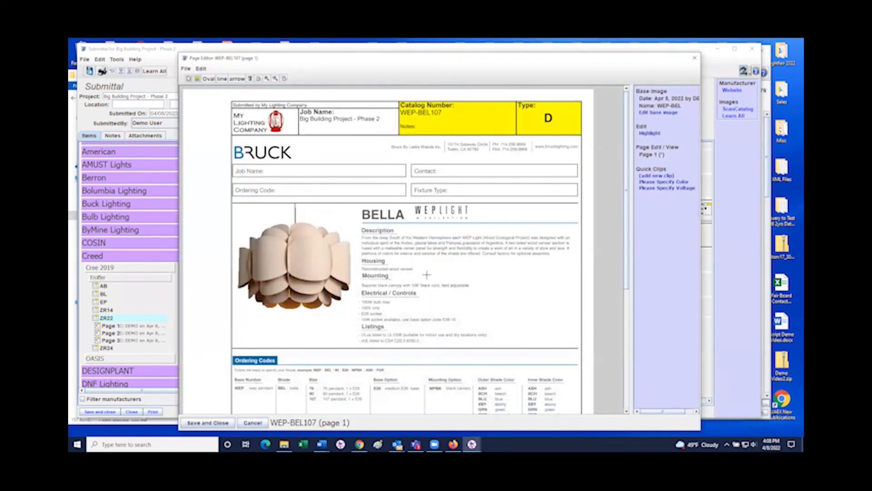
pyautogui.scroll(-3, 427, 276)
pyautogui.click(222, 80)
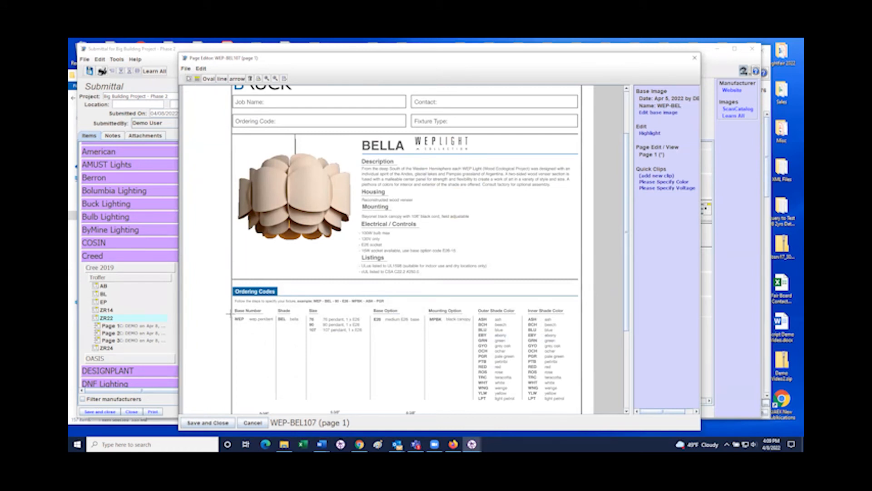
pyautogui.moveTo(235, 315); pyautogui.dragTo(274, 323)
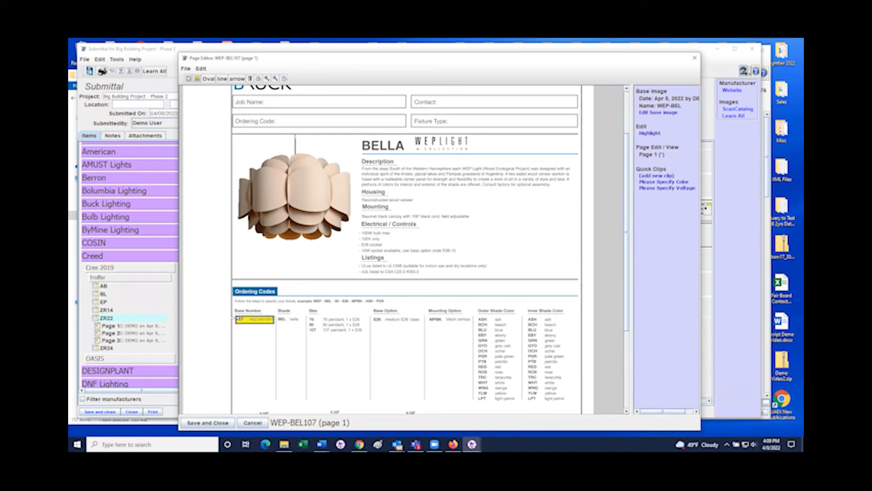
pyautogui.moveTo(236, 318); pyautogui.dragTo(232, 317)
pyautogui.moveTo(277, 313)
pyautogui.mouseDown()
pyautogui.moveTo(305, 323)
pyautogui.moveTo(276, 319)
pyautogui.mouseUp()
pyautogui.moveTo(302, 327); pyautogui.dragTo(338, 325)
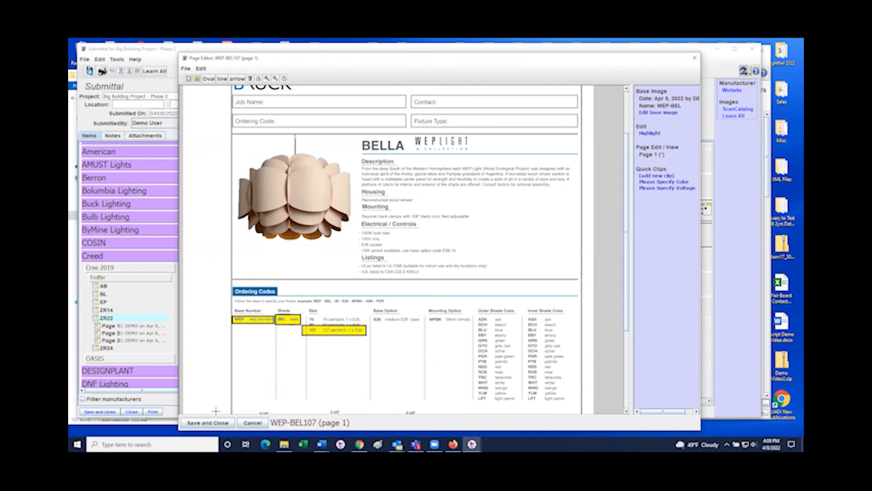
pyautogui.click(222, 423)
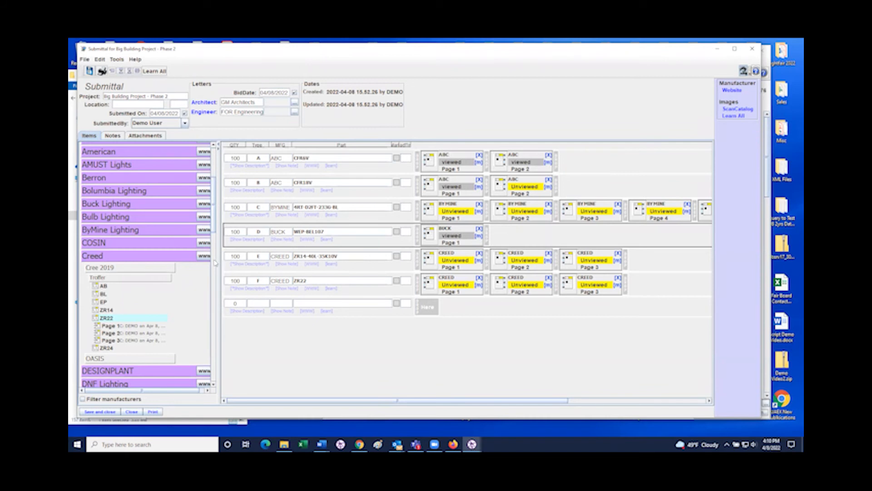
pyautogui.scroll(-1, 213, 236)
pyautogui.scroll(1, 217, 235)
pyautogui.scroll(1, 217, 227)
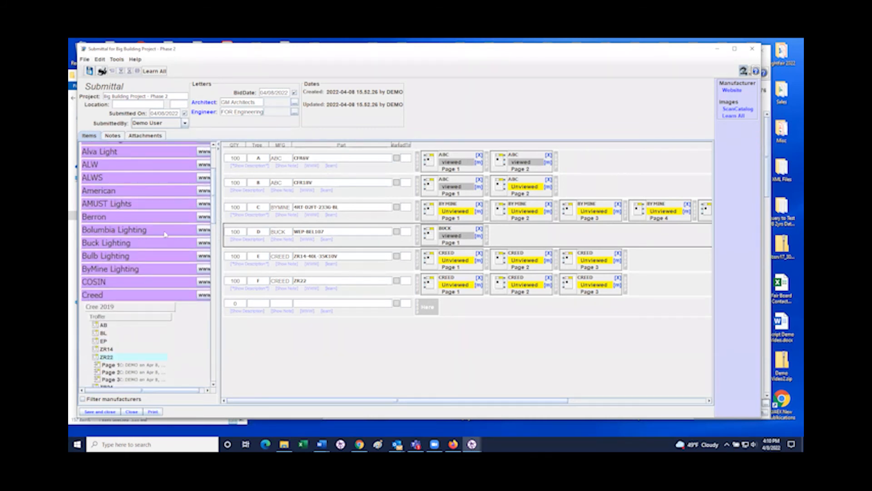
pyautogui.scroll(3, 155, 229)
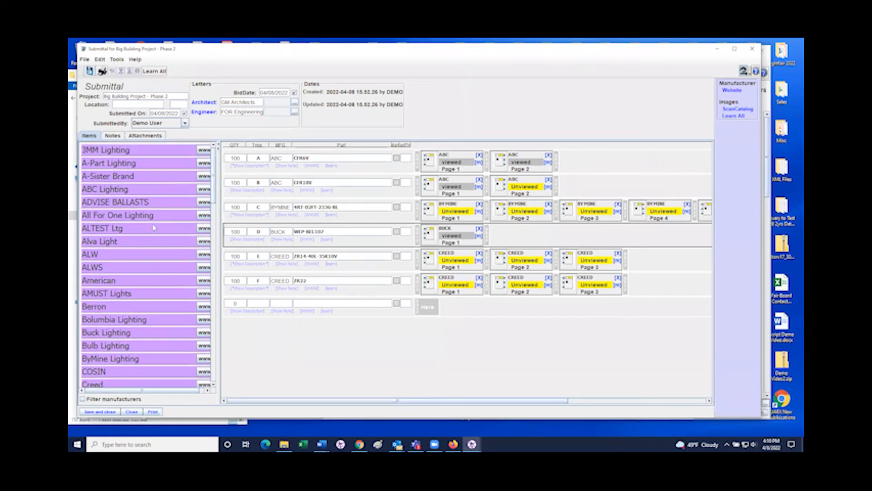
# - Attach an ICN-3P32-N page from the ADVISE BALLASTS 2022 Catalog after page 1 of the type D WEP-BEL107 item
pyautogui.click(104, 203)
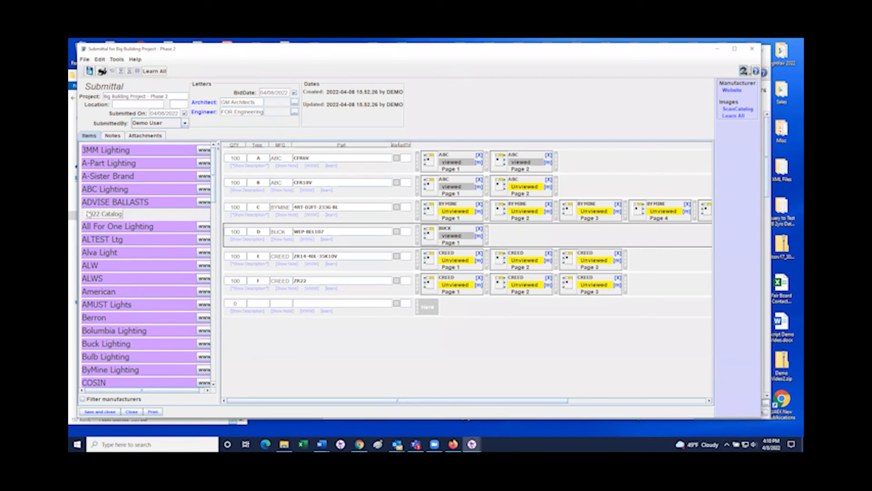
pyautogui.click(88, 214)
pyautogui.click(97, 224)
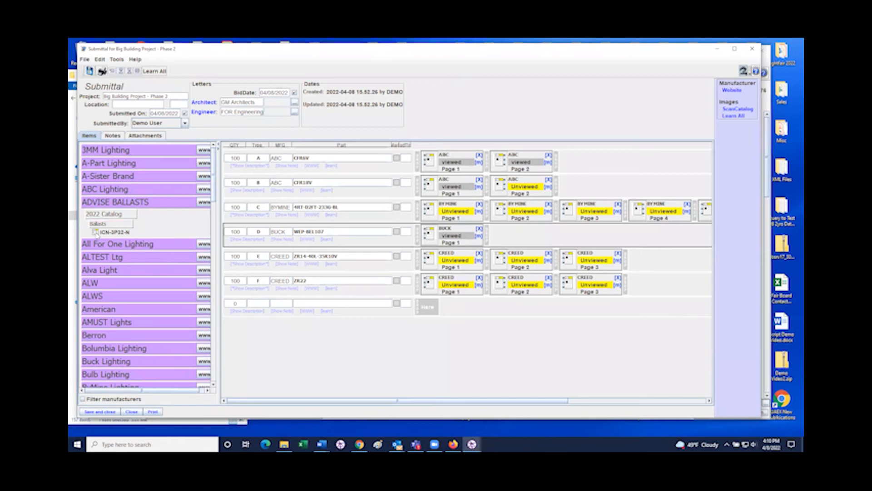
pyautogui.click(97, 233)
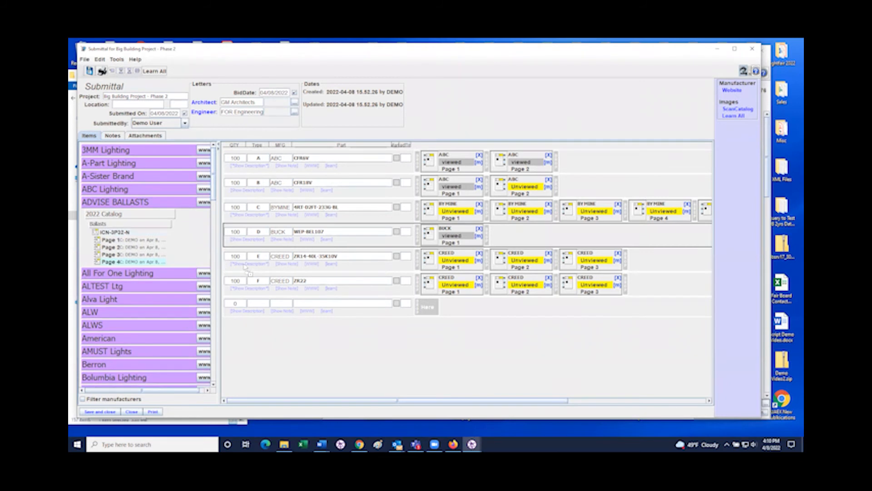
pyautogui.moveTo(439, 266); pyautogui.dragTo(492, 240)
pyautogui.moveTo(489, 234); pyautogui.dragTo(487, 236)
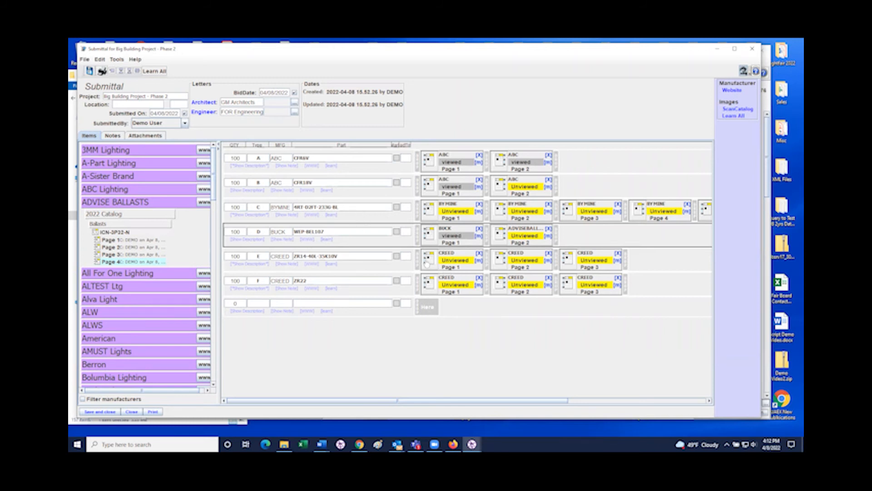
pyautogui.click(428, 260)
pyautogui.click(429, 260)
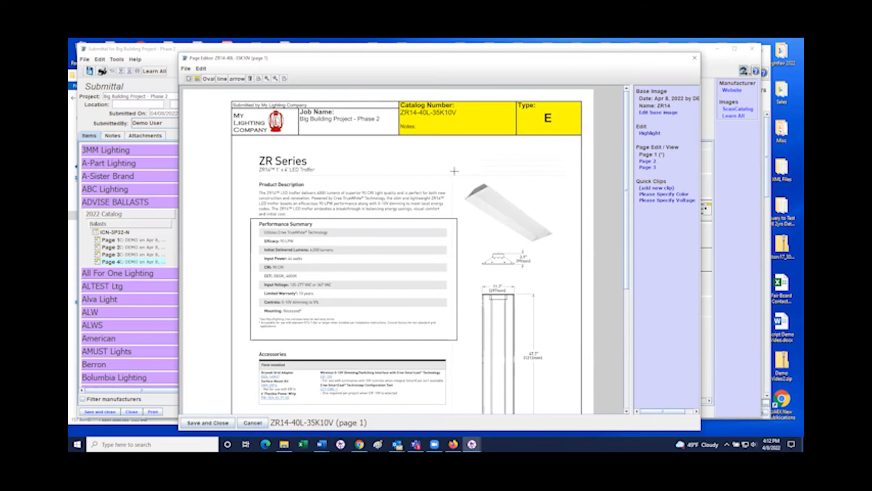
pyautogui.moveTo(455, 171); pyautogui.dragTo(521, 183)
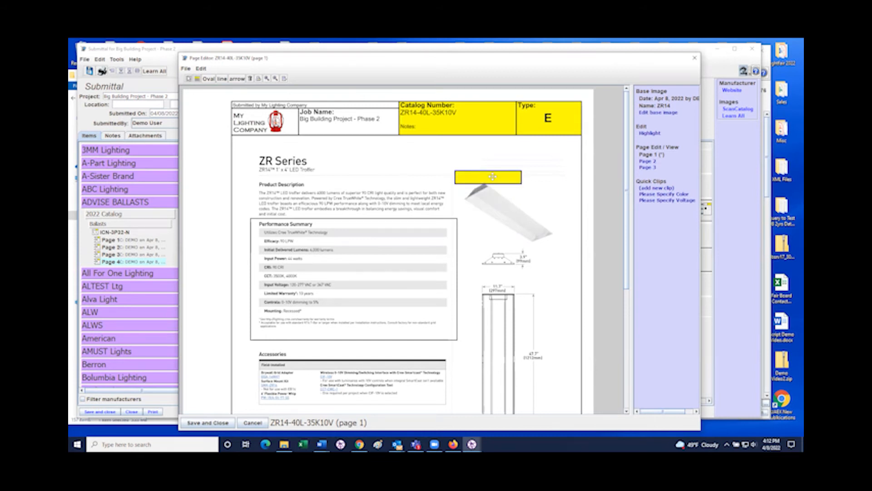
pyautogui.press('Escape')
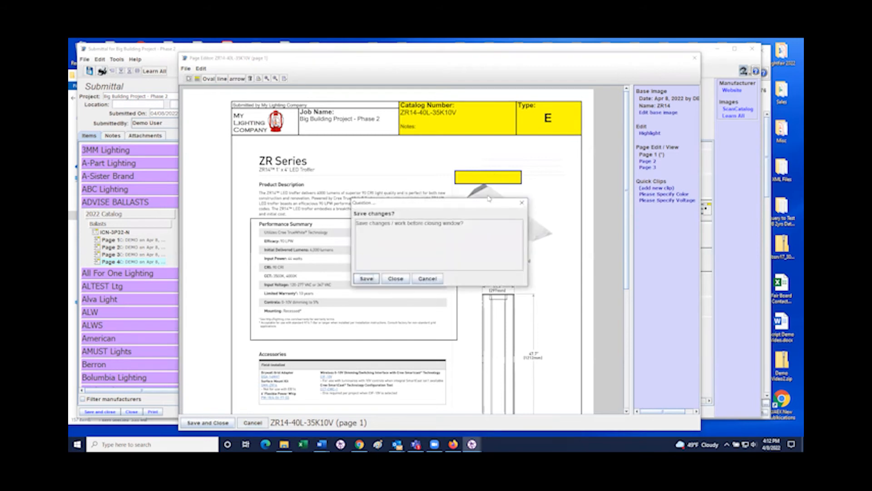
pyautogui.click(393, 279)
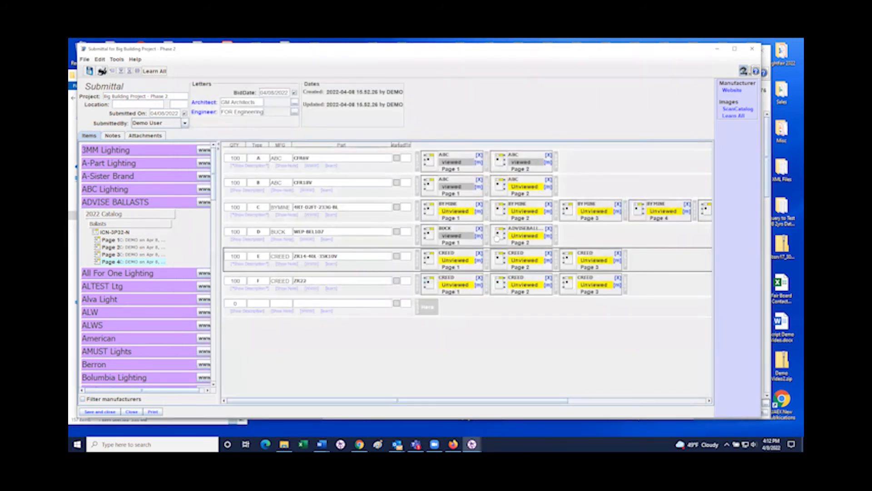
# - Open page 1 of the type D WEP-BEL107 item and draw a highlight covering the Listings section
pyautogui.click(428, 234)
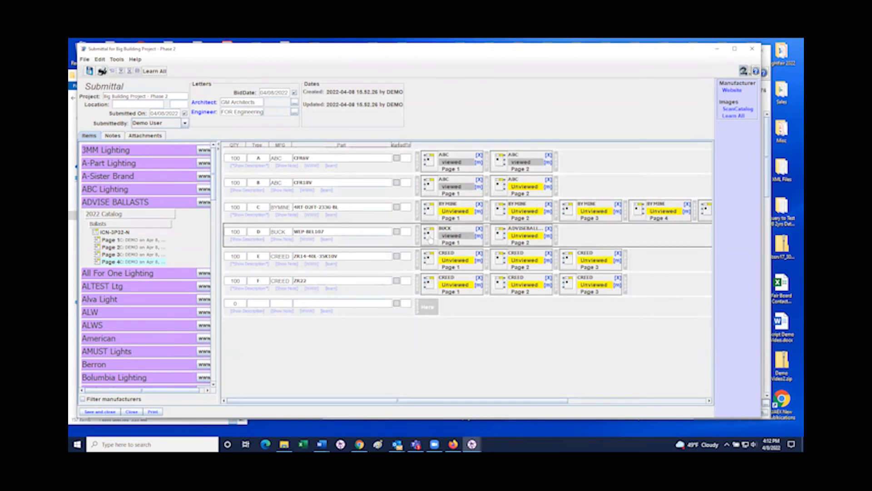
pyautogui.doubleClick(429, 235)
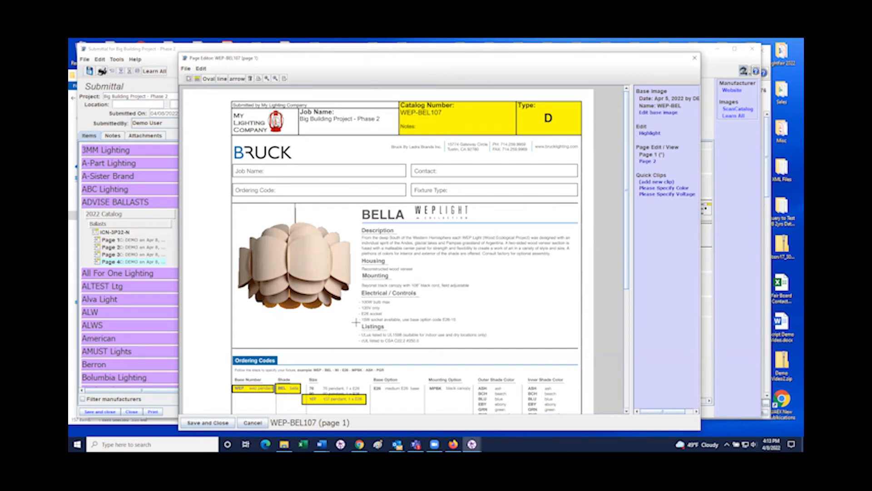
pyautogui.moveTo(355, 321); pyautogui.dragTo(501, 347)
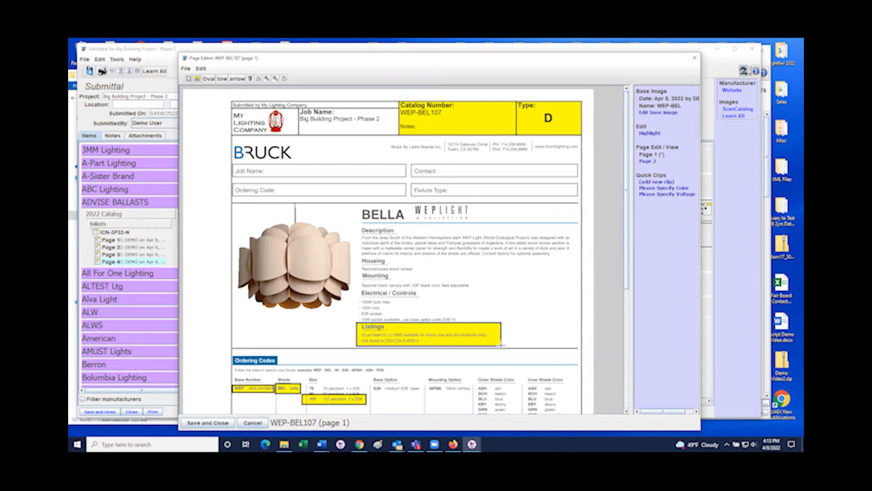
# - Mask the Listings section by giving its highlight a white non-transparent background with border 0, and save and close the page
pyautogui.doubleClick(412, 332)
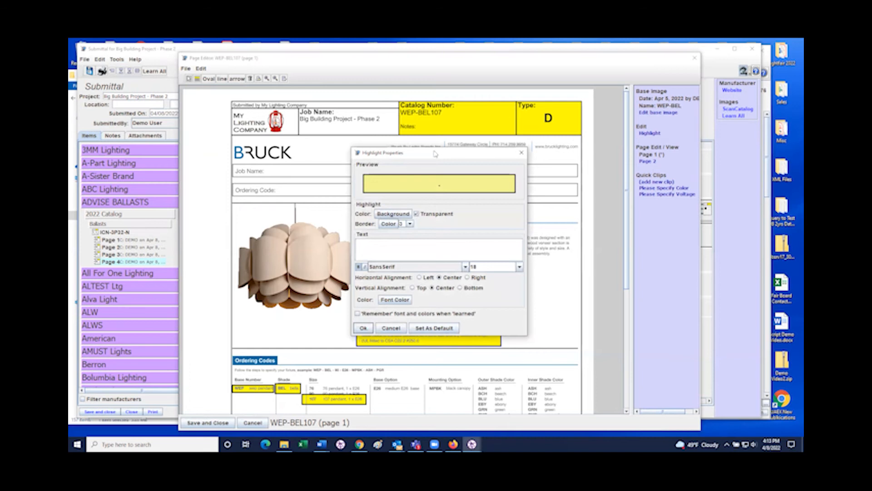
pyautogui.moveTo(435, 153); pyautogui.dragTo(535, 135)
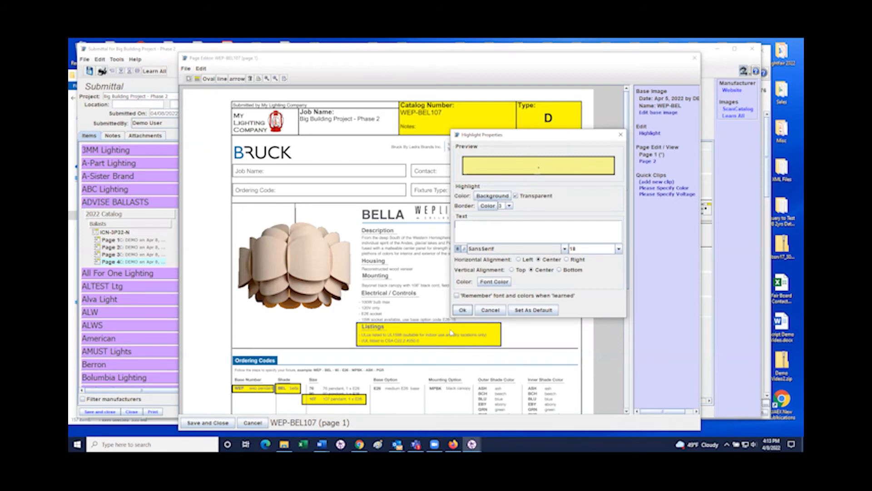
pyautogui.click(491, 195)
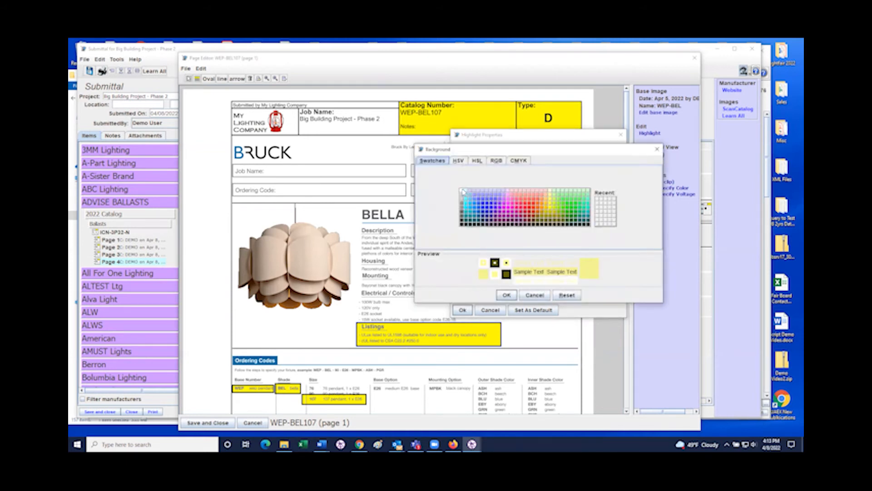
pyautogui.click(463, 191)
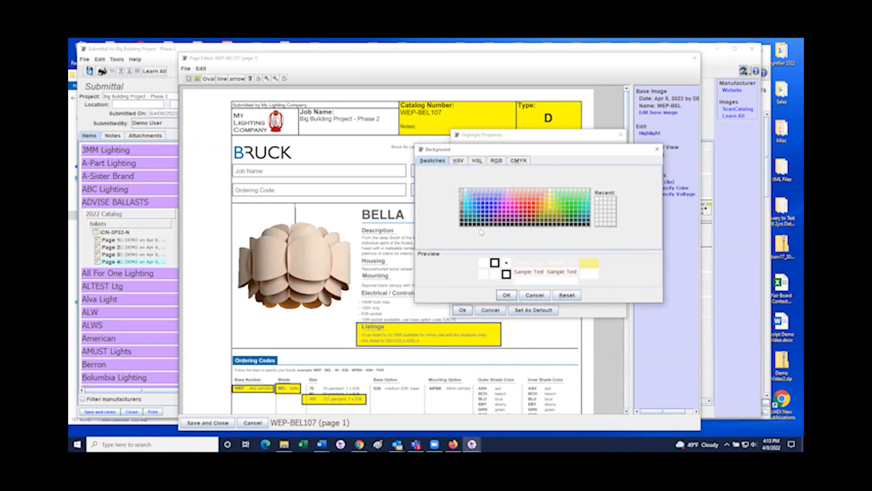
pyautogui.click(507, 295)
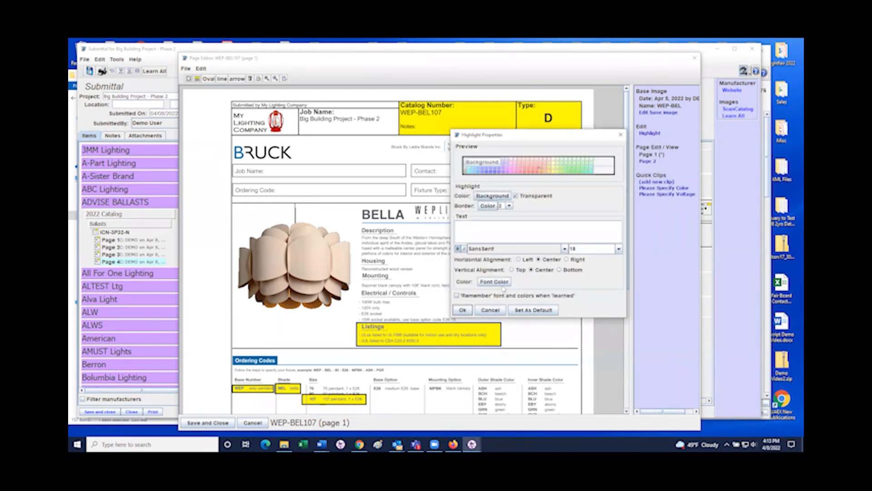
pyautogui.click(509, 207)
pyautogui.click(503, 216)
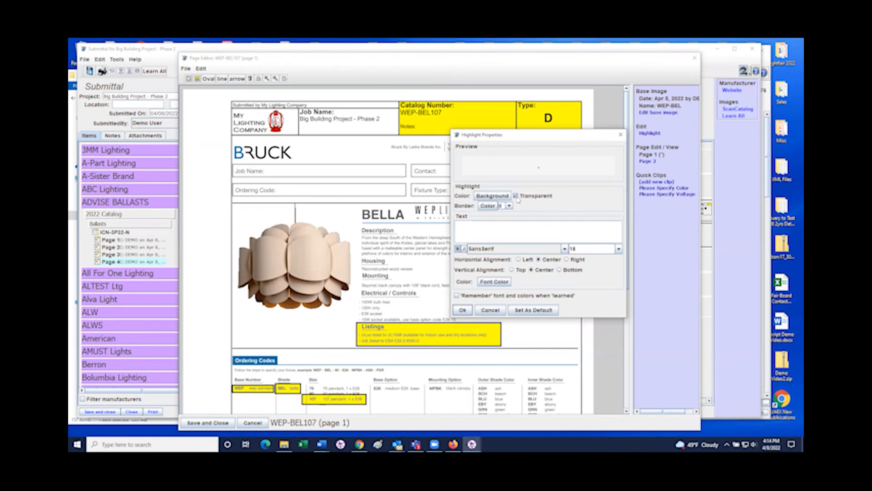
pyautogui.click(516, 197)
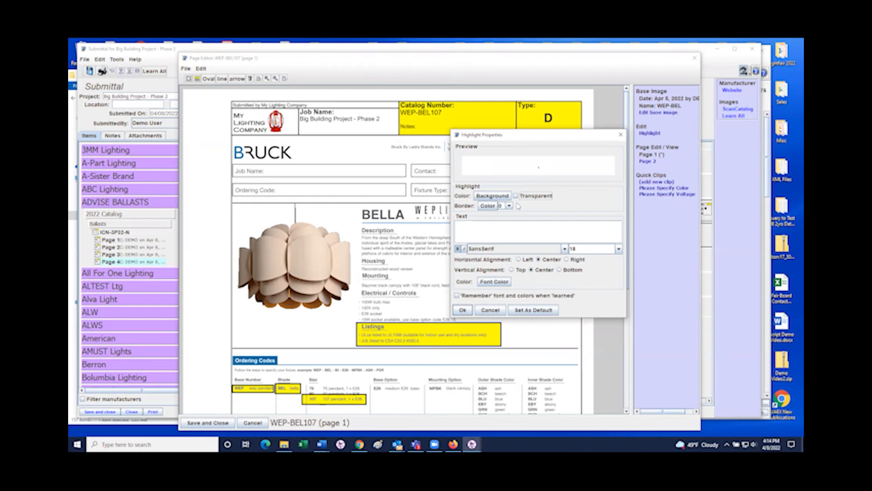
pyautogui.click(462, 311)
pyautogui.click(590, 320)
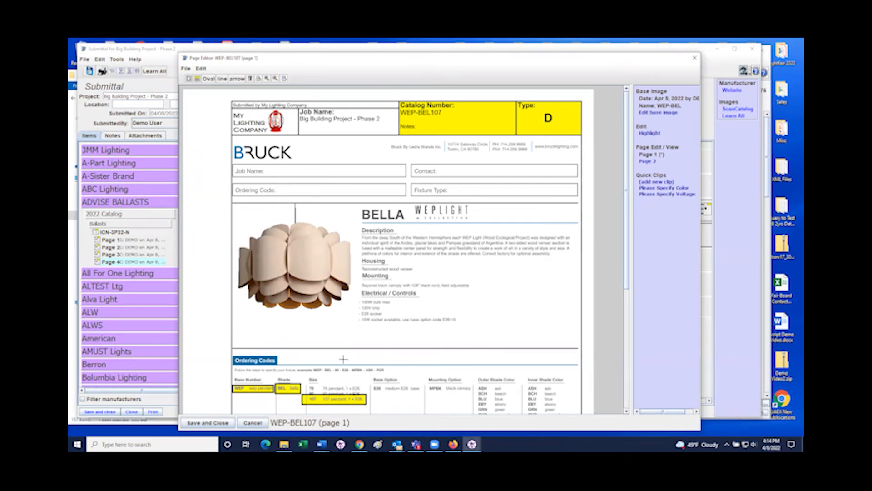
pyautogui.click(227, 422)
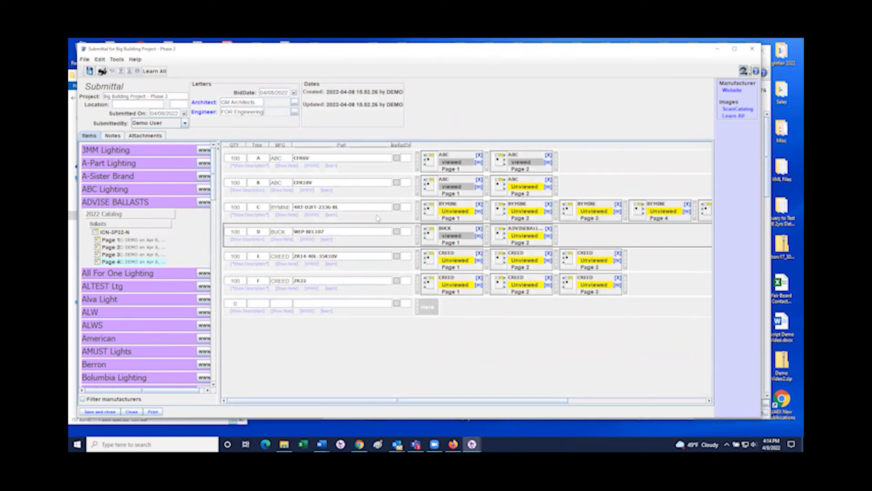
pyautogui.click(336, 207)
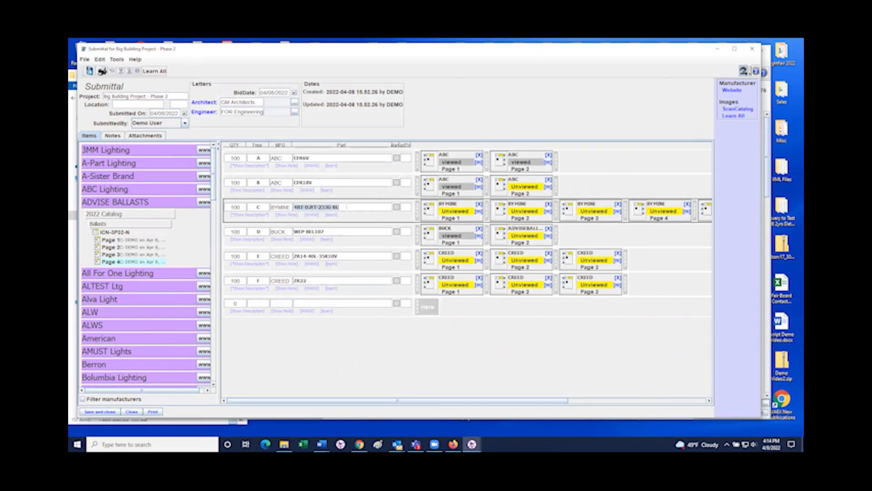
pyautogui.click(341, 183)
pyautogui.click(350, 207)
pyautogui.click(342, 231)
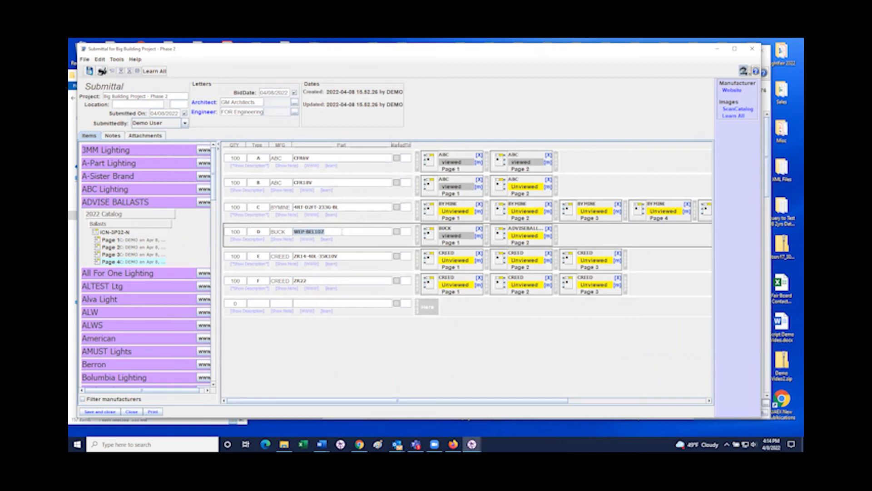
pyautogui.click(341, 255)
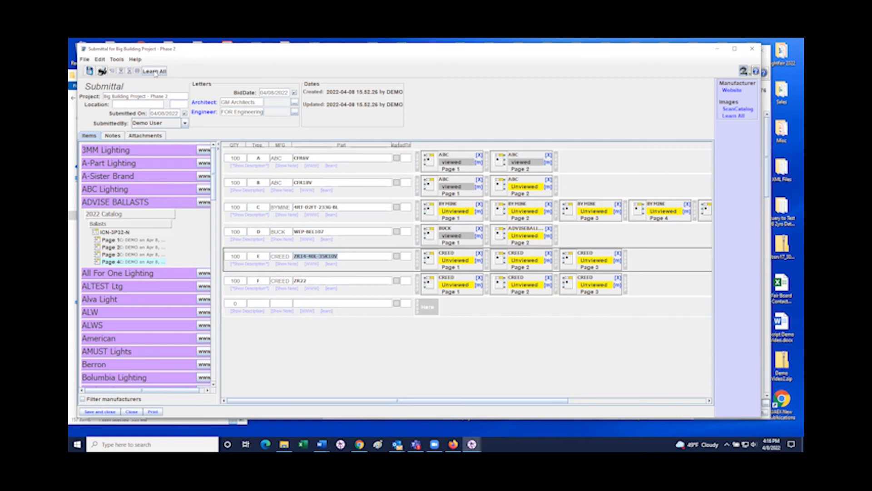
# - Run Learn All on the submittal to store its highlighted pages in the global catalog, and dismiss the completion report
pyautogui.click(155, 72)
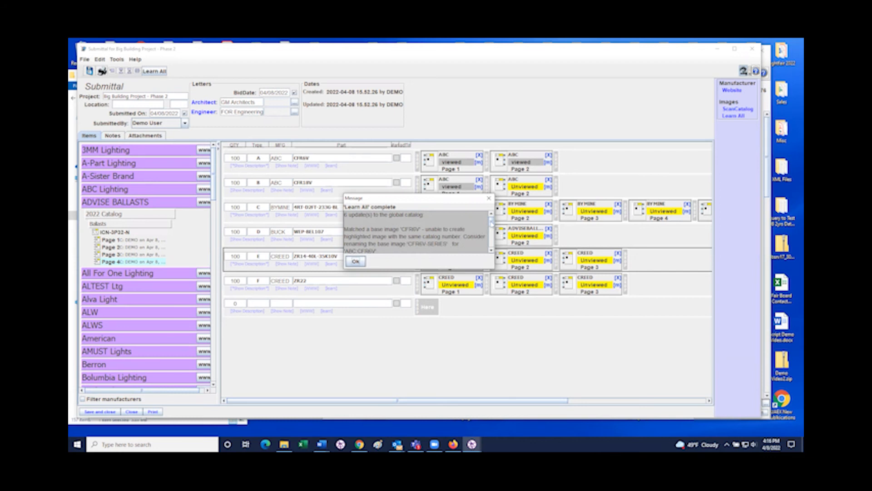
pyautogui.moveTo(491, 222)
pyautogui.mouseDown()
pyautogui.moveTo(491, 249)
pyautogui.moveTo(489, 223)
pyautogui.mouseUp()
pyautogui.click(489, 198)
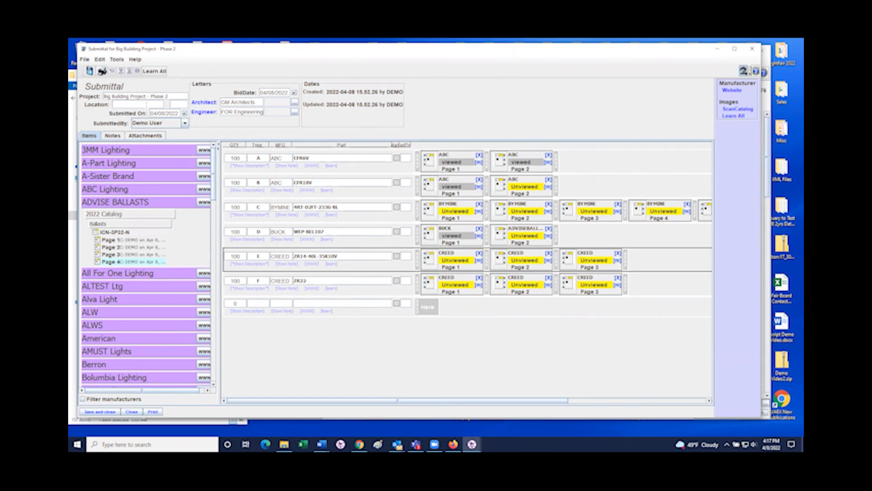
# - Set the submittal's project location to Cabot, AR
pyautogui.write('Cabot')
pyautogui.press('Tab')
pyautogui.write('AR')
# - Fill in the submittal's Remarks and Notes with placeholder text
pyautogui.click(120, 136)
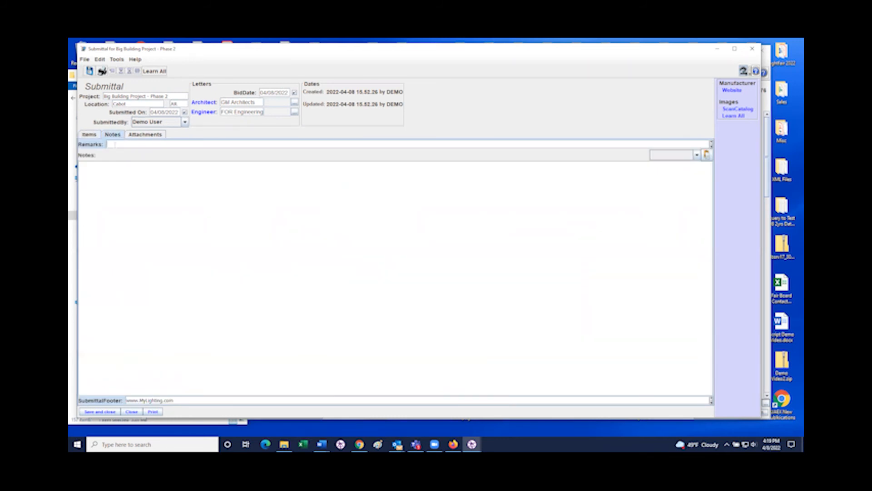
pyautogui.click(115, 144)
pyautogui.write('efawefgawergaerwgaesrgaerghasedrthaserth')
pyautogui.click(142, 187)
pyautogui.write('awregaergaergaerhg')
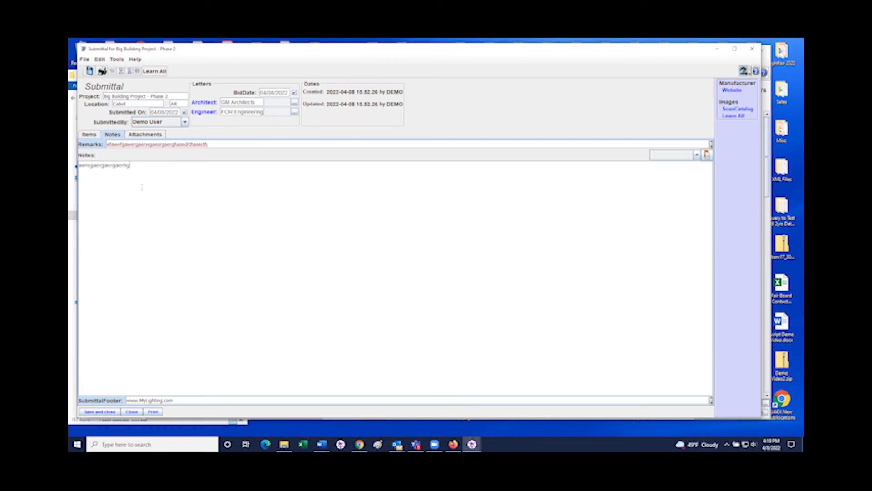
pyautogui.write('aesrthaserhgasedrhg')
pyautogui.click(143, 136)
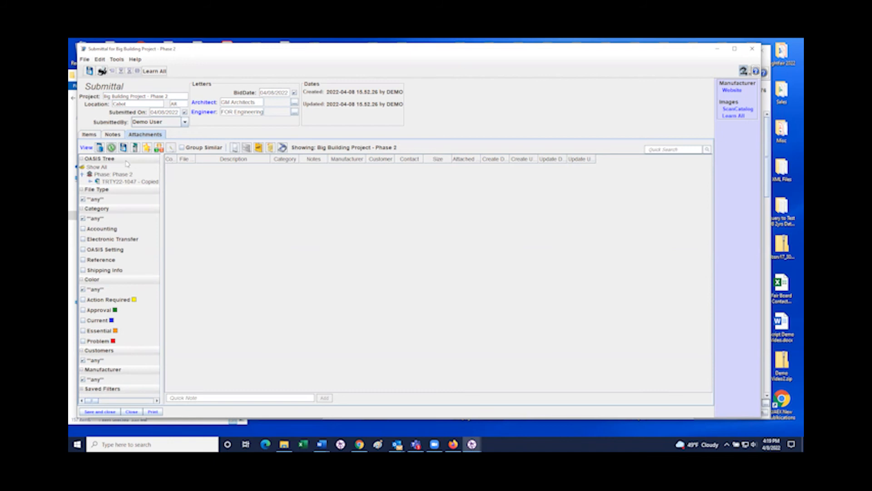
pyautogui.click(91, 134)
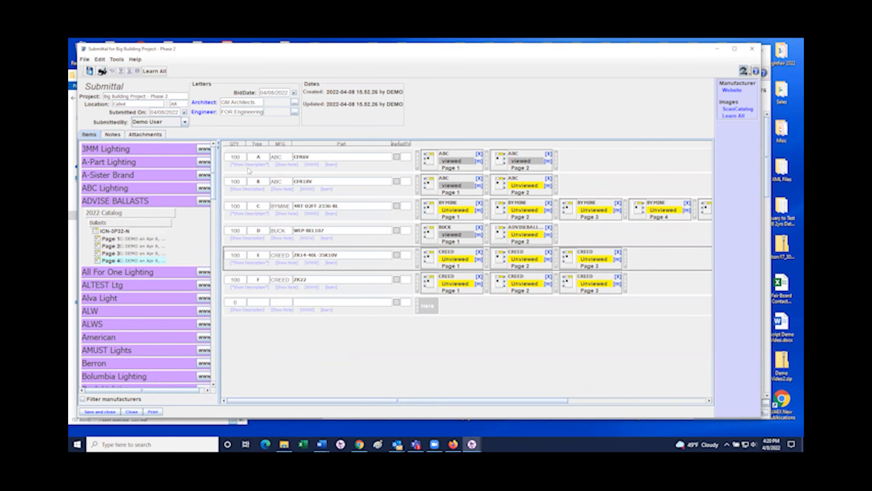
pyautogui.click(121, 135)
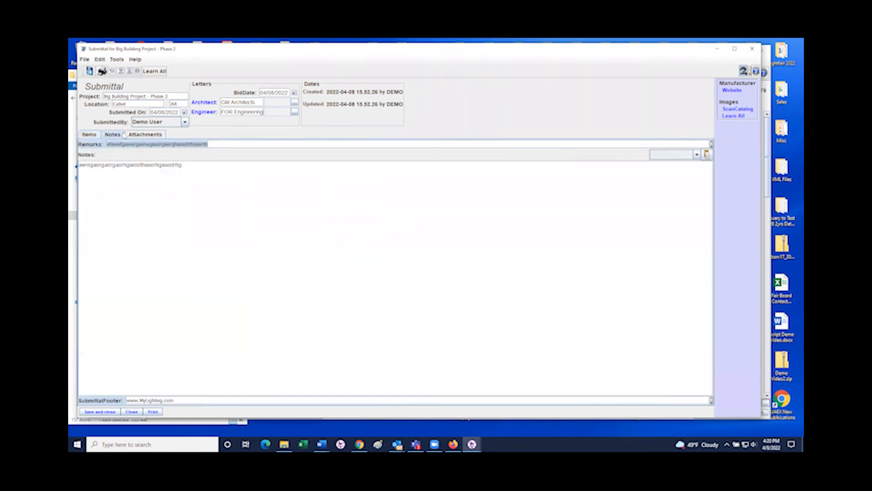
pyautogui.click(133, 135)
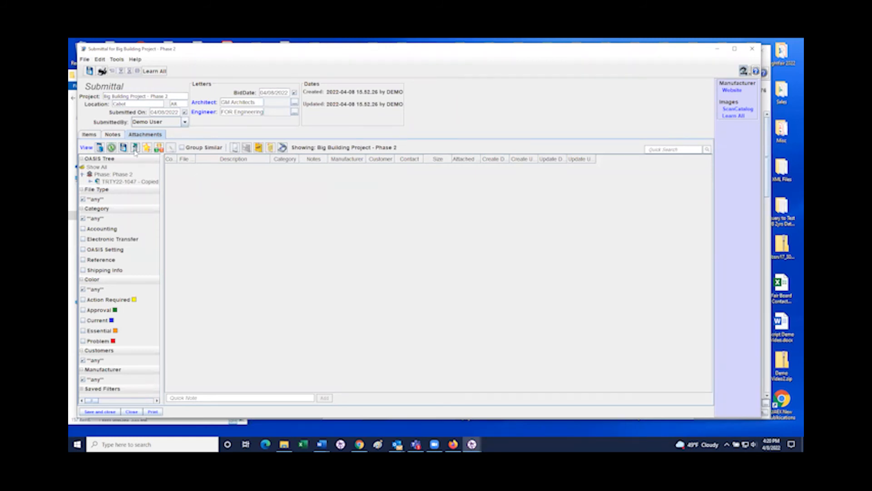
pyautogui.click(94, 135)
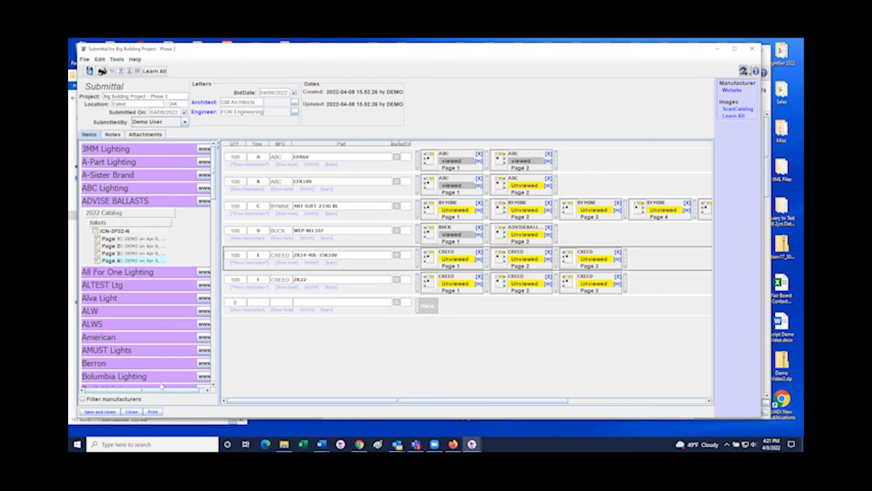
# - Open the submittal's print setup, turn on front-and-back printing and Use Customer Logo, and keep Show Lead Times on
pyautogui.click(153, 412)
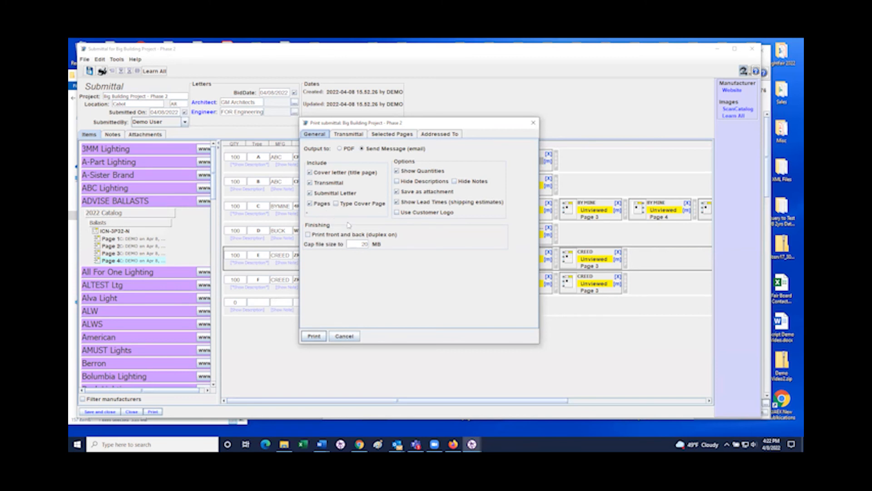
pyautogui.click(308, 235)
pyautogui.click(397, 202)
pyautogui.click(397, 201)
pyautogui.click(397, 213)
# - Mark the transmittal as attaching Specifications for Prior Approval, and display the selection of pages to print
pyautogui.click(350, 134)
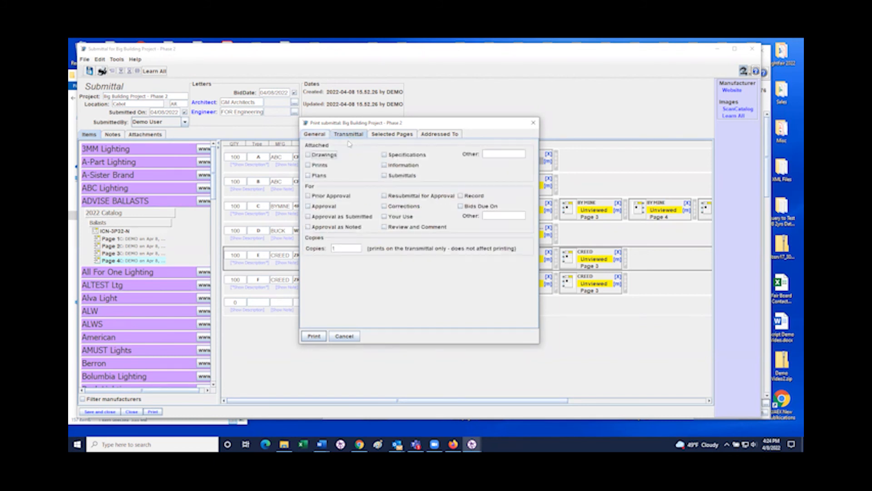
pyautogui.click(385, 156)
pyautogui.click(310, 198)
pyautogui.click(384, 135)
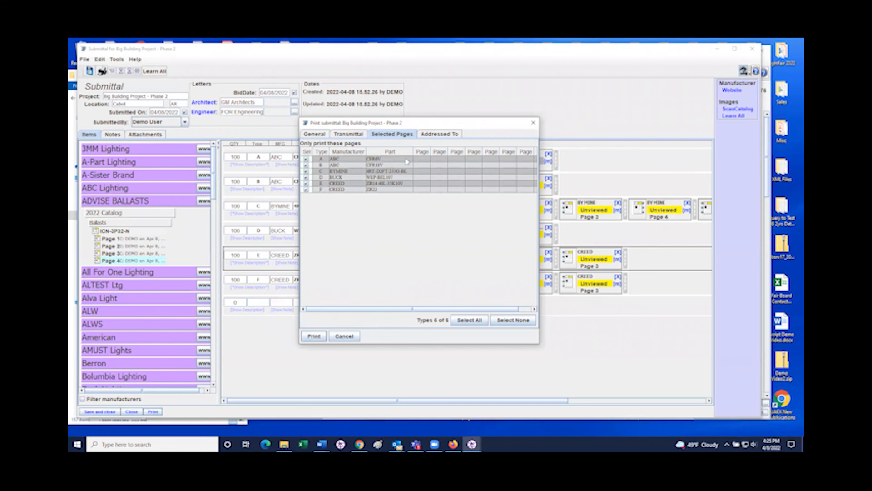
# - Address a copy of the submittal to the GM Architects contact and generate the package as an email message
pyautogui.click(433, 135)
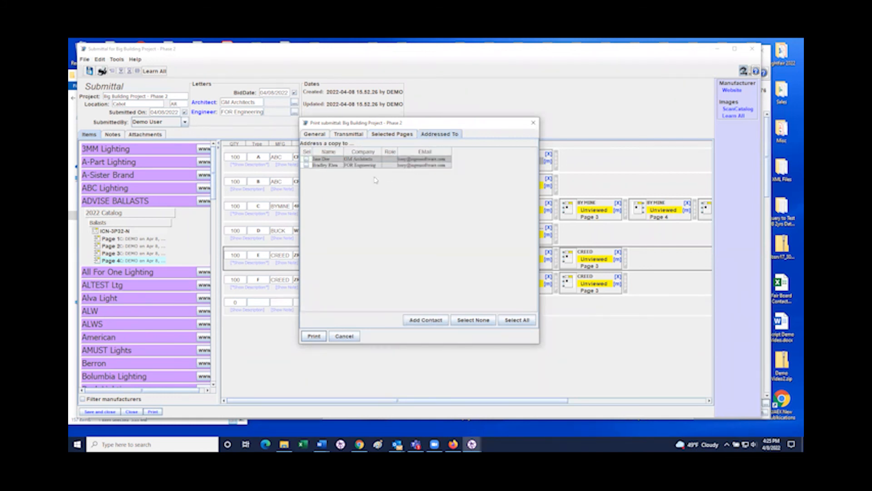
pyautogui.click(306, 159)
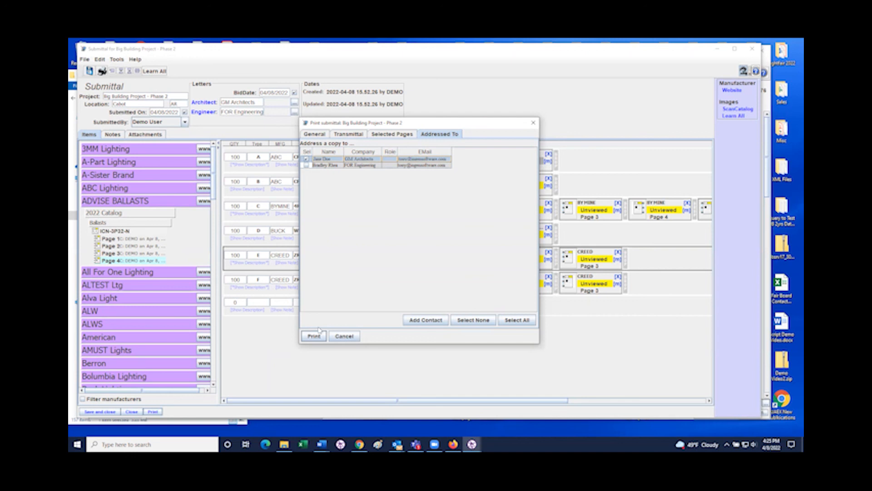
pyautogui.click(318, 136)
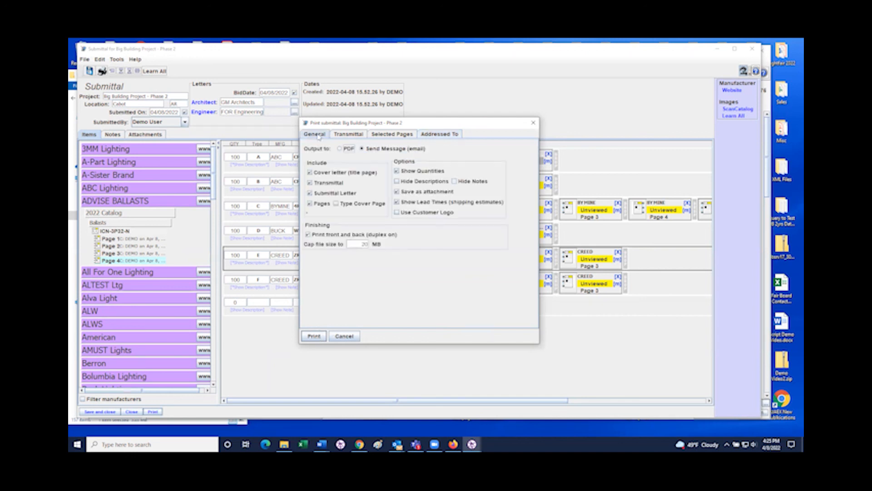
pyautogui.click(314, 336)
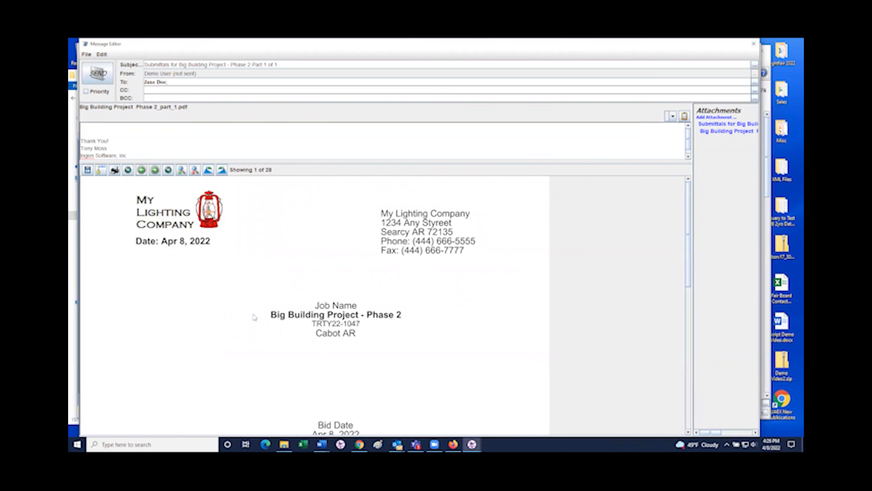
# - Examine the package's cover page for the job name, bid and submittal dates, architect and engineer
pyautogui.scroll(-5, 254, 317)
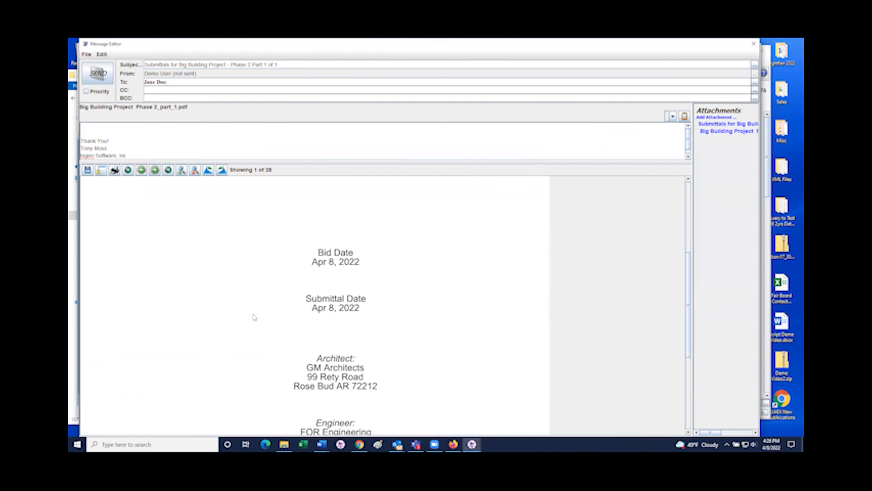
pyautogui.scroll(-5, 254, 317)
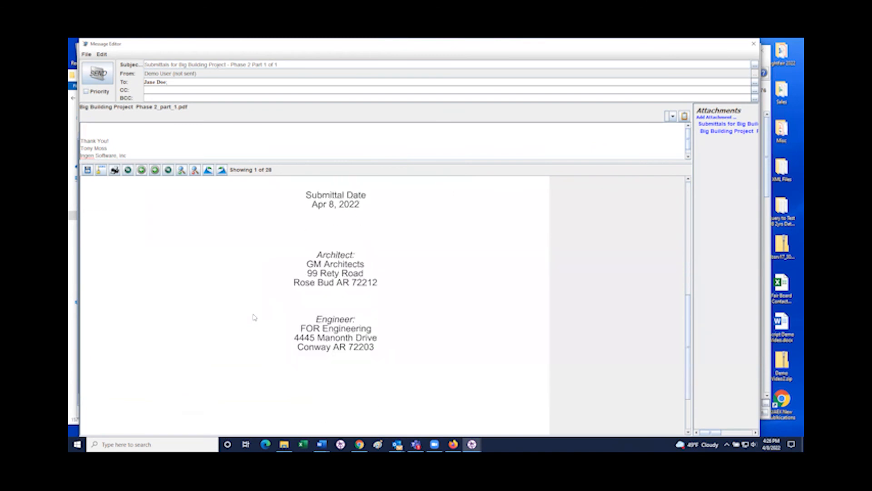
pyautogui.scroll(10, 254, 317)
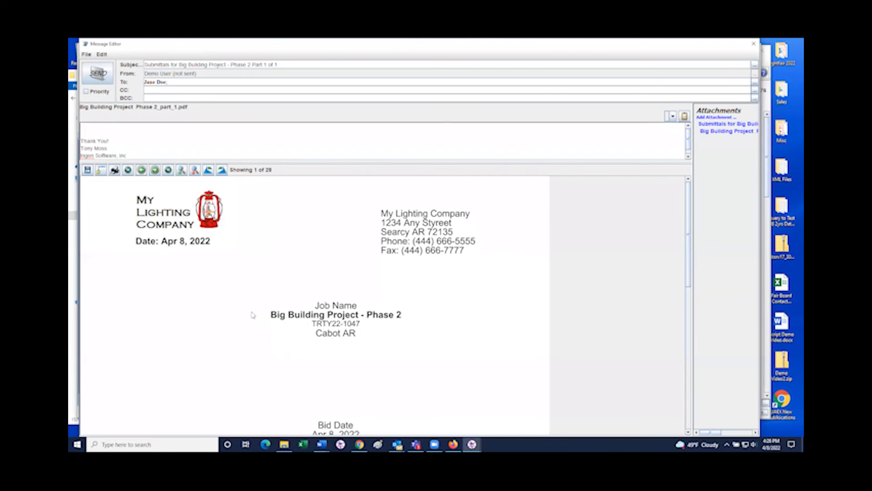
pyautogui.scroll(-1, 243, 294)
pyautogui.scroll(-9, 242, 294)
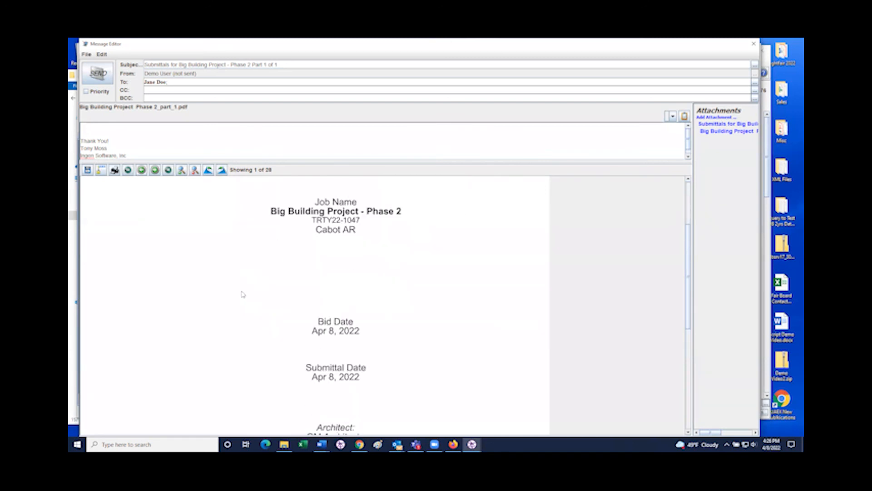
pyautogui.scroll(10, 243, 295)
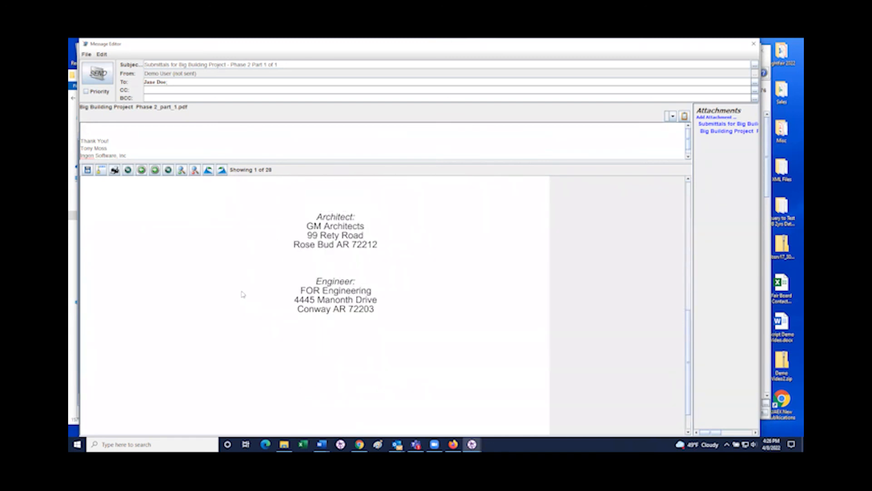
# - Examine the package's Transmittal page, including its approval checkboxes, Remarks, item list and Notes
pyautogui.click(155, 170)
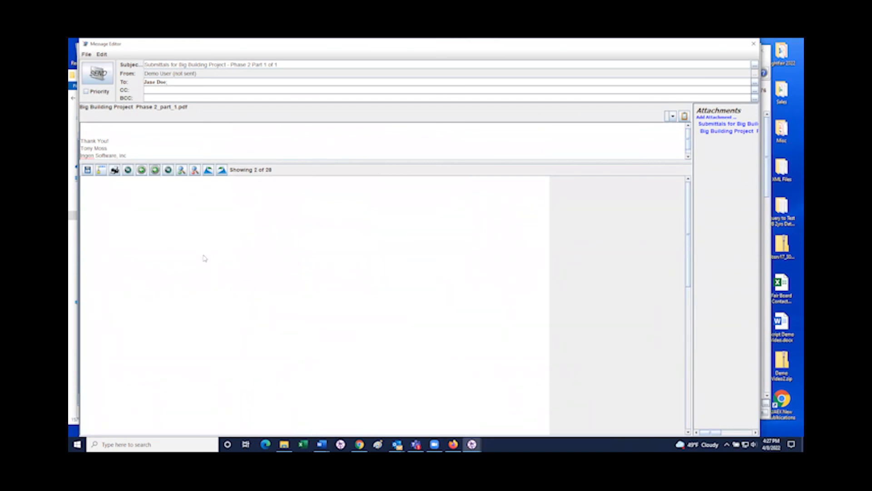
pyautogui.click(155, 169)
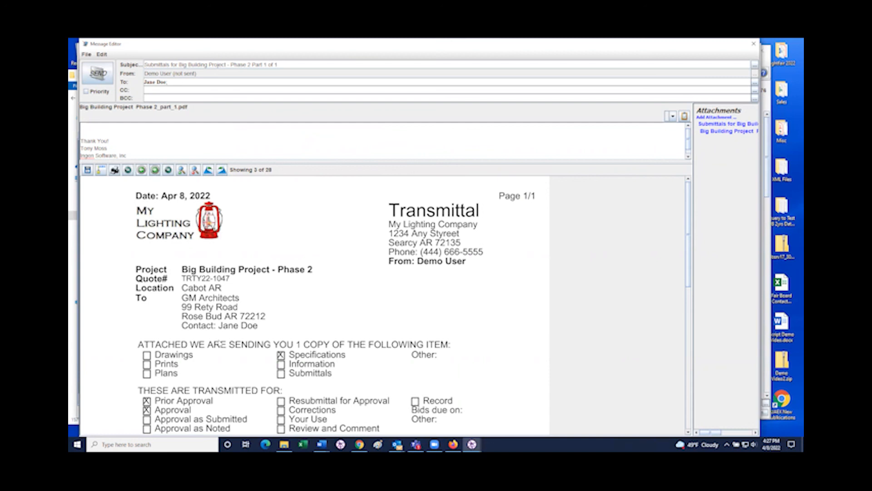
pyautogui.scroll(-1, 220, 344)
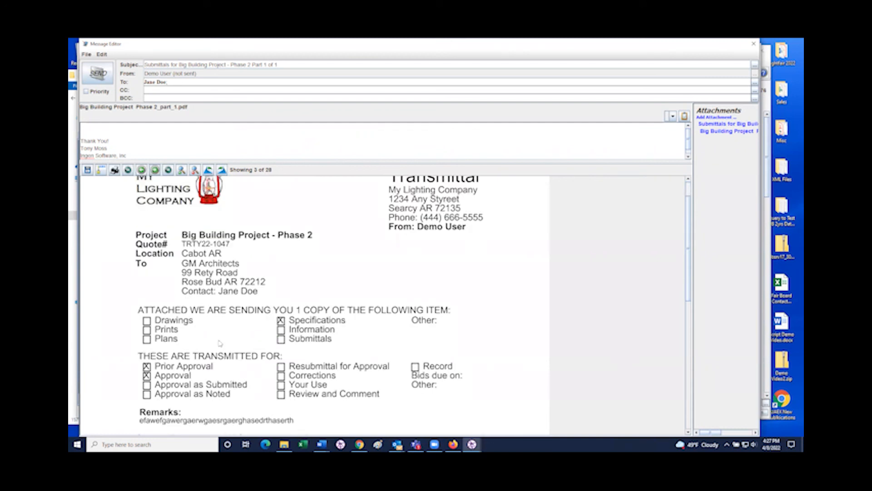
pyautogui.scroll(-5, 219, 344)
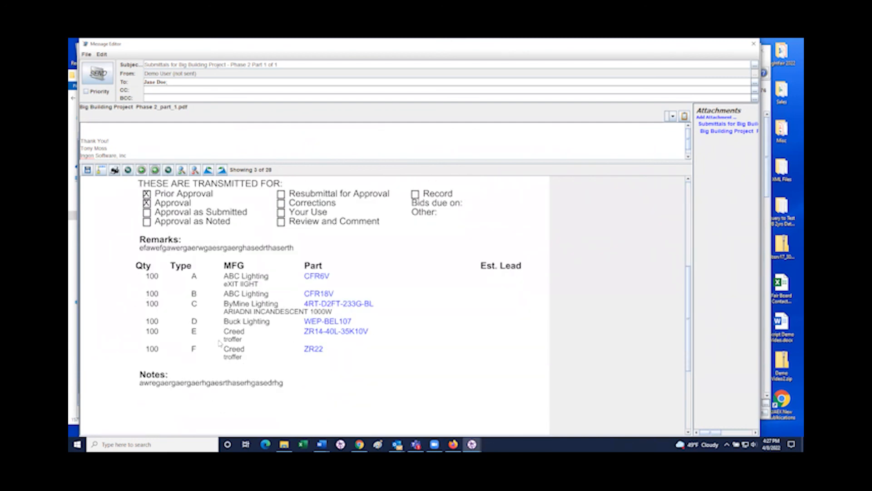
pyautogui.scroll(3, 219, 344)
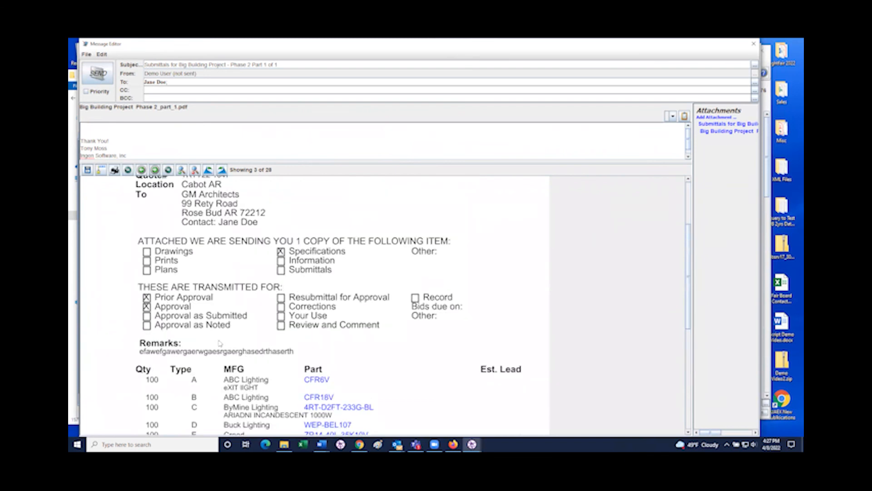
pyautogui.scroll(-4, 220, 344)
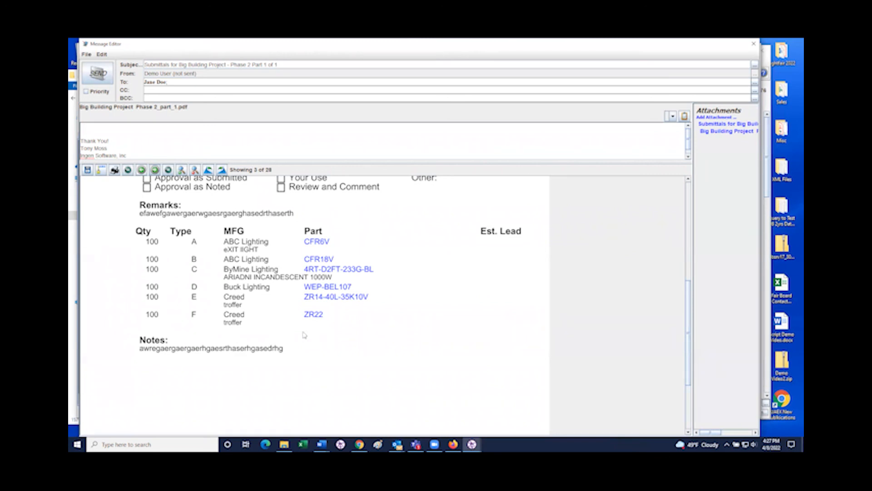
pyautogui.scroll(-1, 305, 328)
pyautogui.scroll(-2, 305, 329)
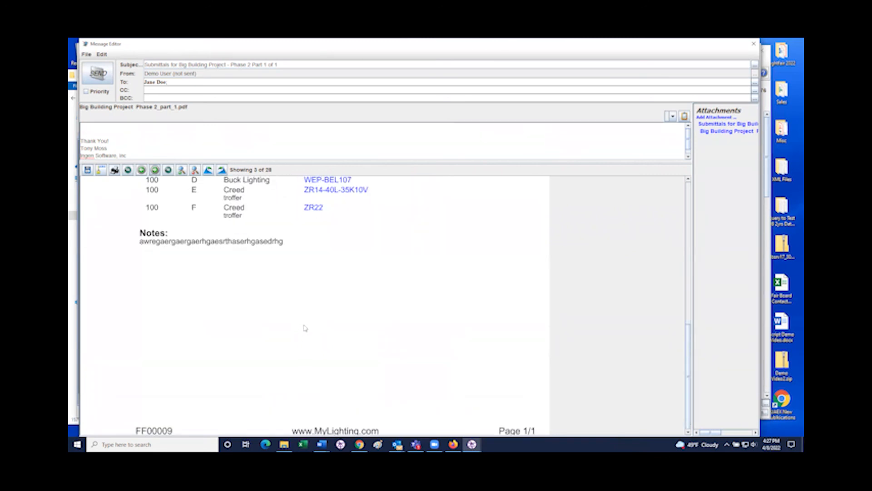
pyautogui.scroll(10, 217, 293)
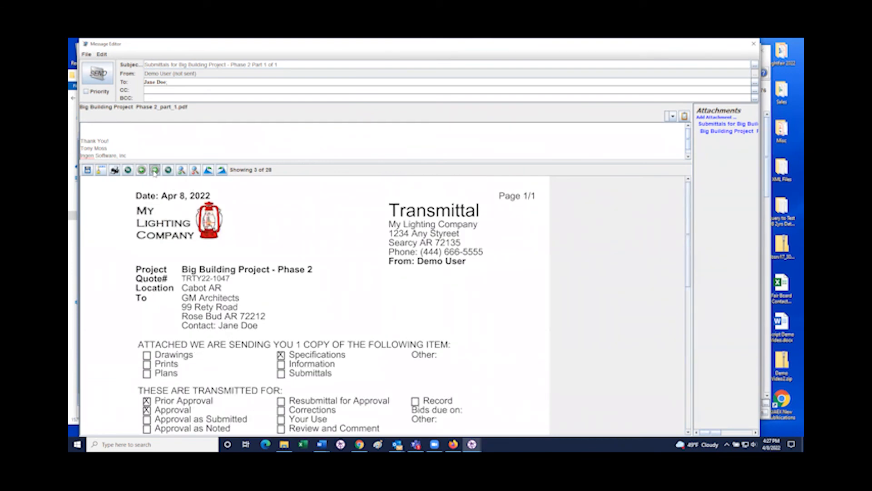
# - Review the submittal letter's item table, and close the message without changing the quote status to Submitted
pyautogui.click(154, 171)
pyautogui.click(154, 170)
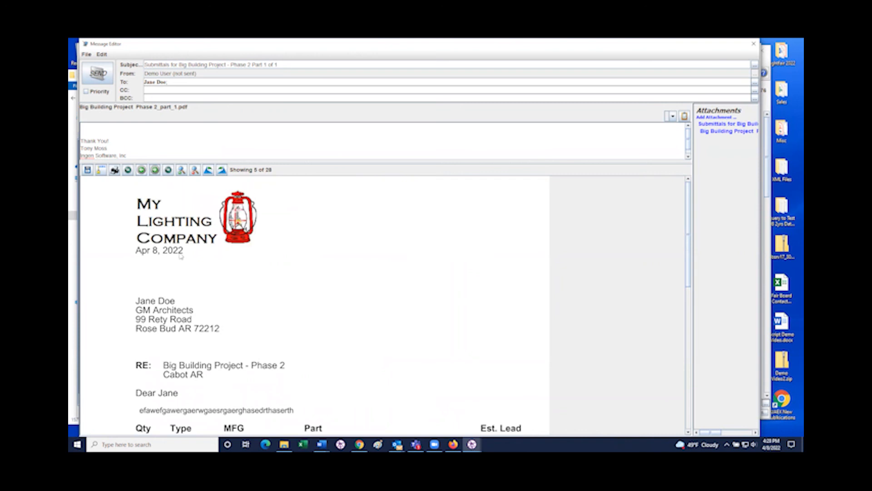
pyautogui.scroll(-3, 201, 311)
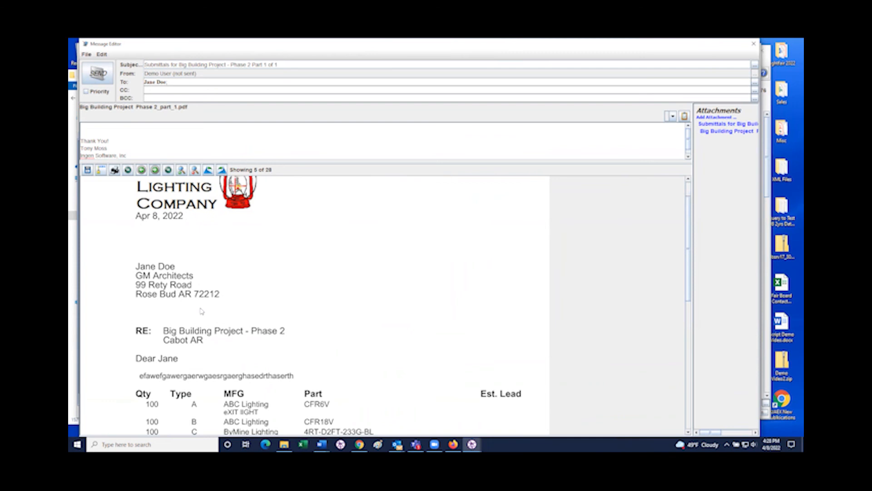
pyautogui.scroll(-3, 201, 312)
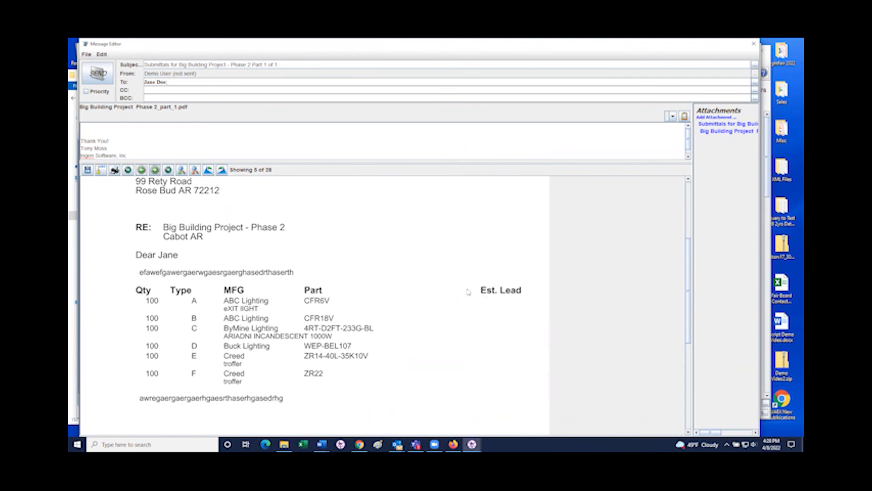
pyautogui.click(753, 44)
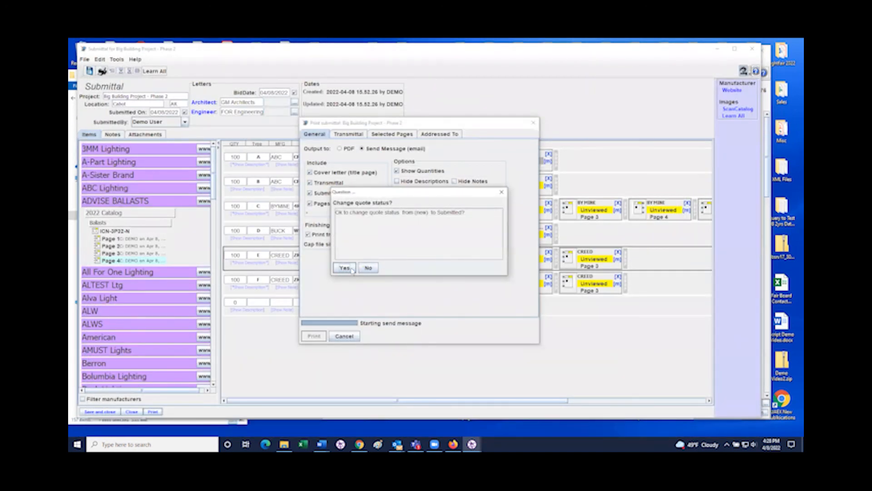
pyautogui.click(372, 268)
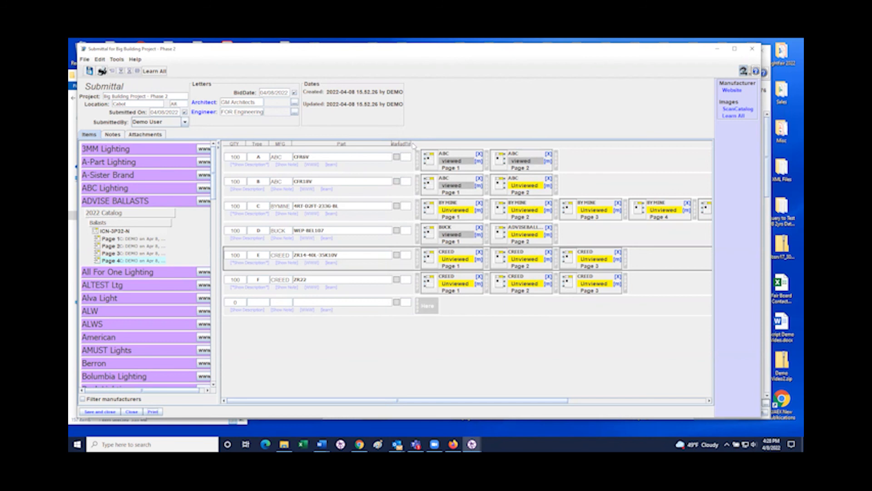
# - Widen the LeadTime column and enter lead times of 2-3 Days for type A and 4-6 Weeks for type B
pyautogui.moveTo(412, 145); pyautogui.dragTo(451, 146)
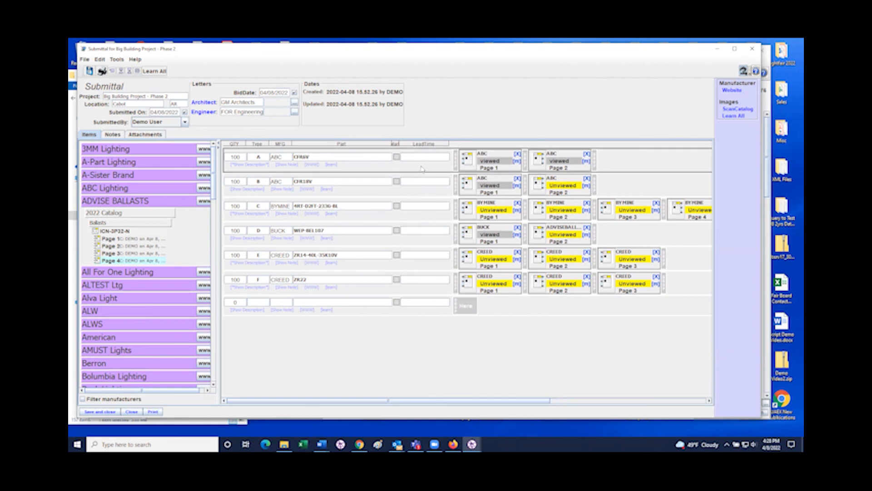
pyautogui.write('2-3 Days')
pyautogui.click(424, 182)
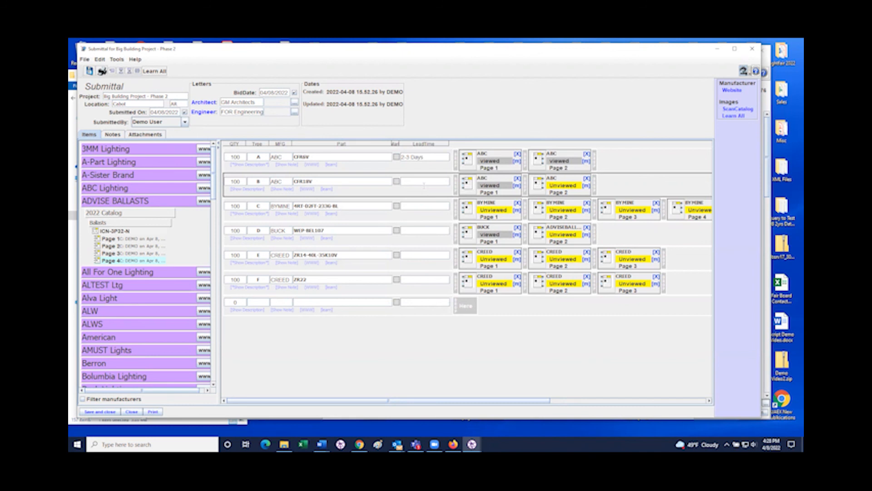
pyautogui.write('4-6 Weeks')
pyautogui.click(423, 207)
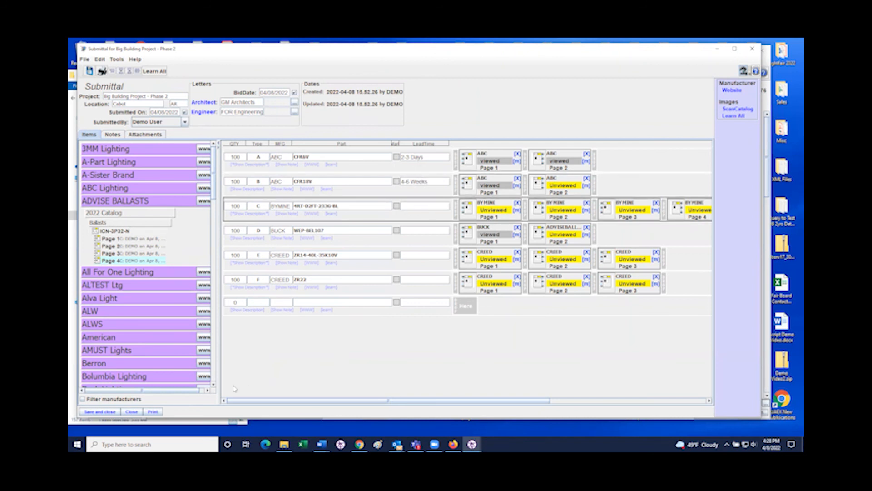
# - Generate the submittal email package again and check the Est. Lead column in the transmittal and submittal letter
pyautogui.click(153, 411)
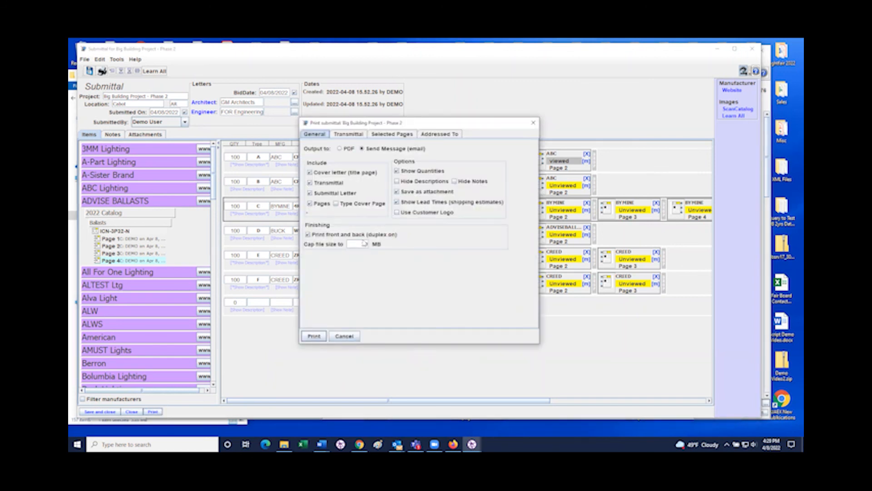
pyautogui.click(309, 338)
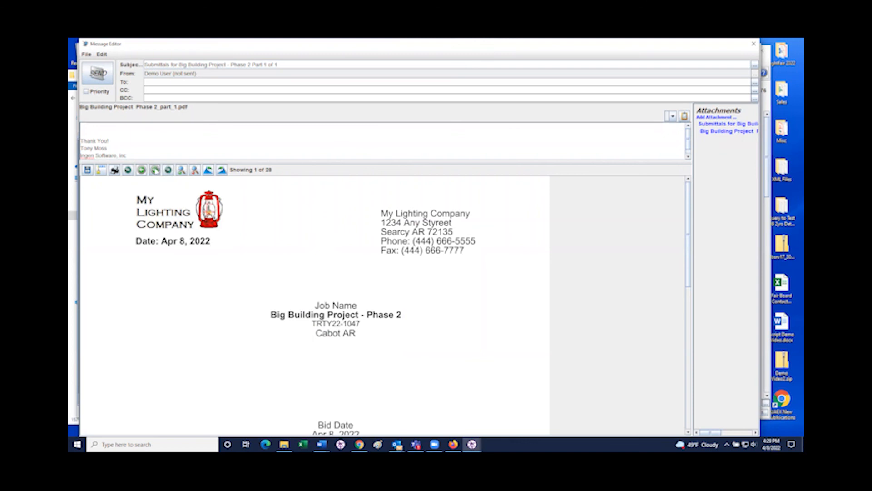
pyautogui.click(155, 170)
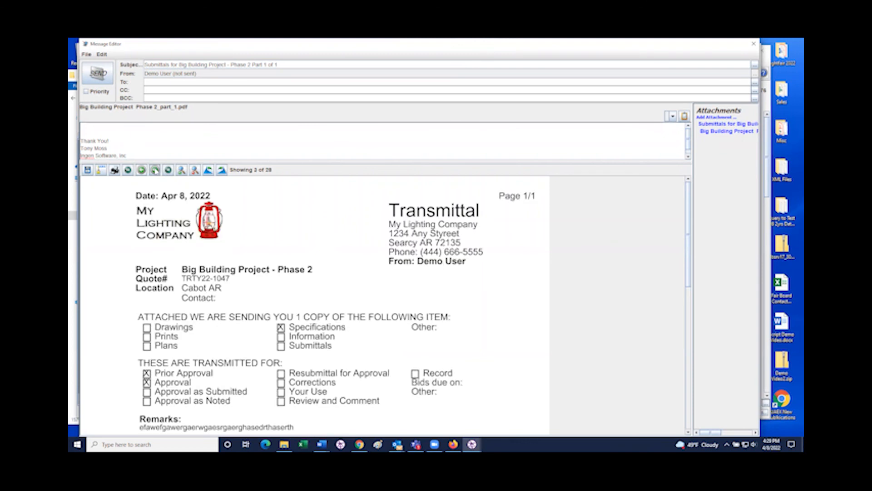
pyautogui.scroll(-4, 210, 296)
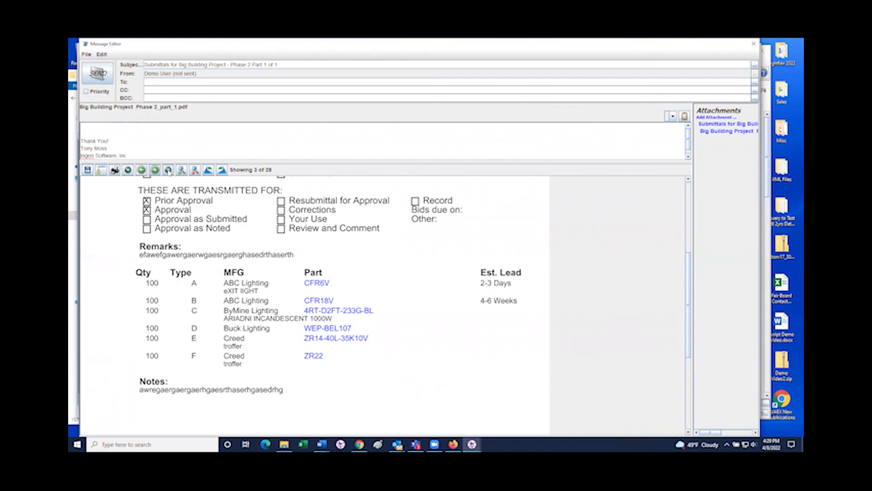
pyautogui.click(155, 169)
pyautogui.click(155, 170)
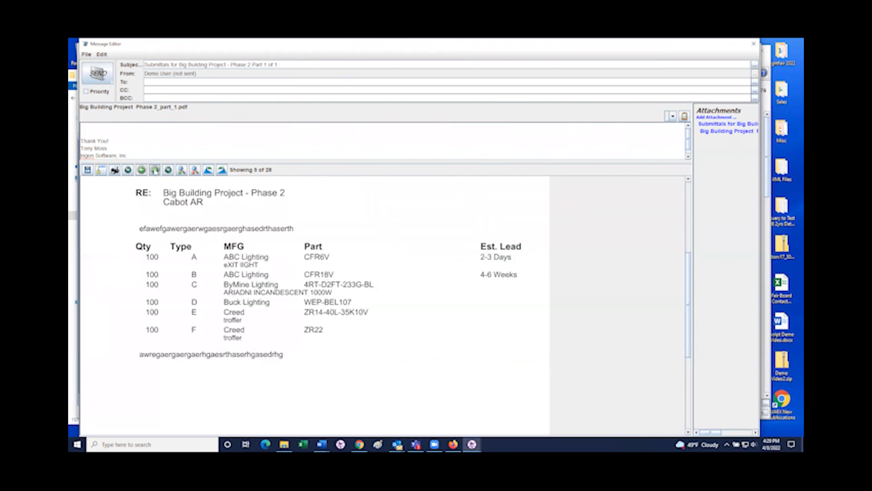
pyautogui.scroll(3, 190, 252)
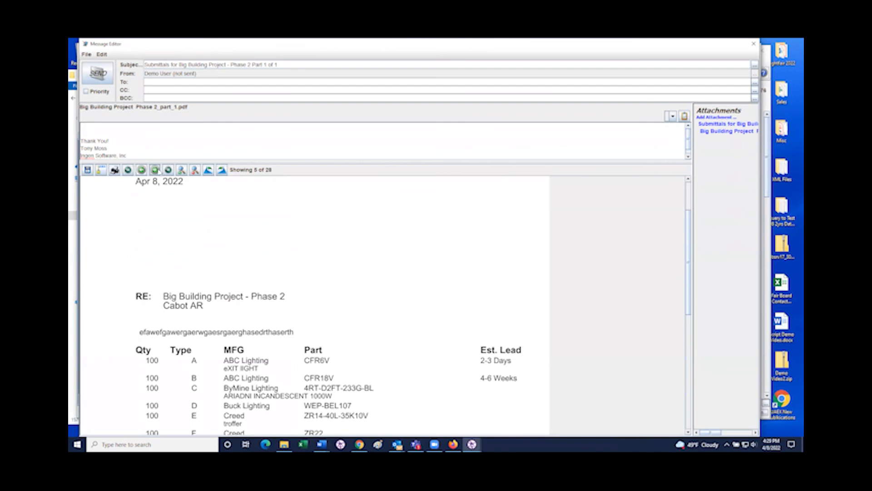
# - Review the type A specification pages in the package, including their header block and highlighted annotations
pyautogui.click(155, 169)
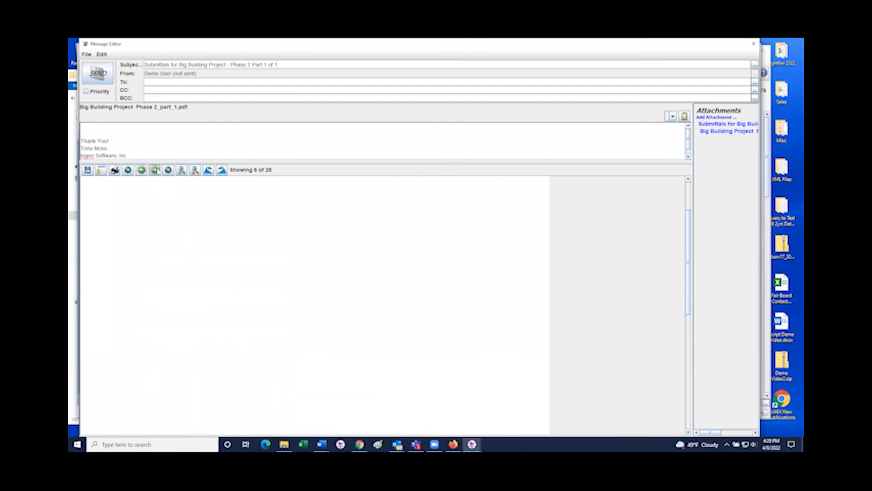
pyautogui.click(155, 170)
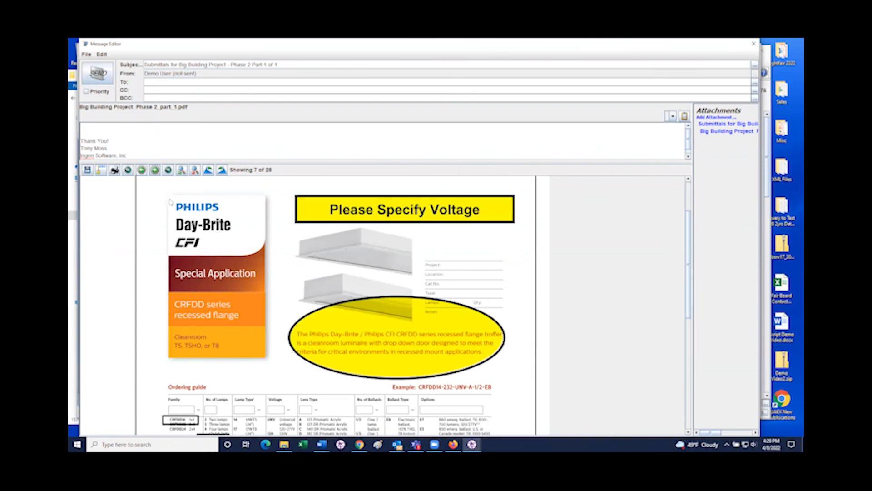
pyautogui.scroll(3, 379, 297)
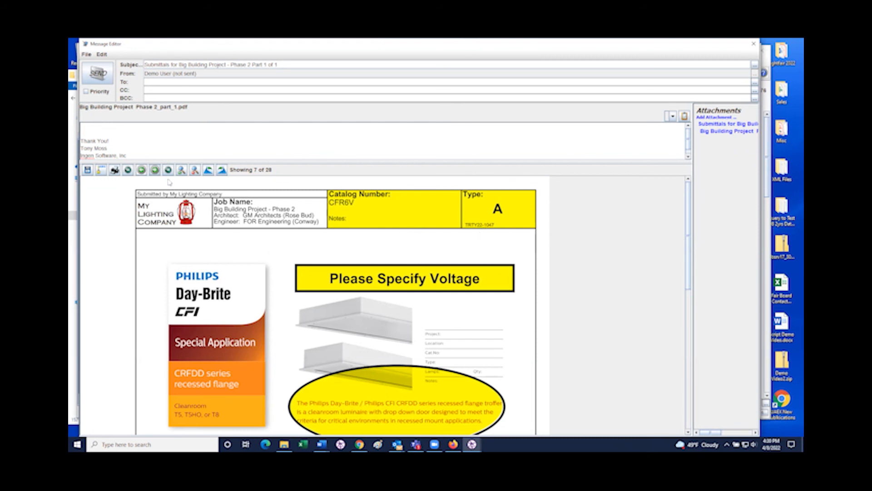
pyautogui.click(155, 170)
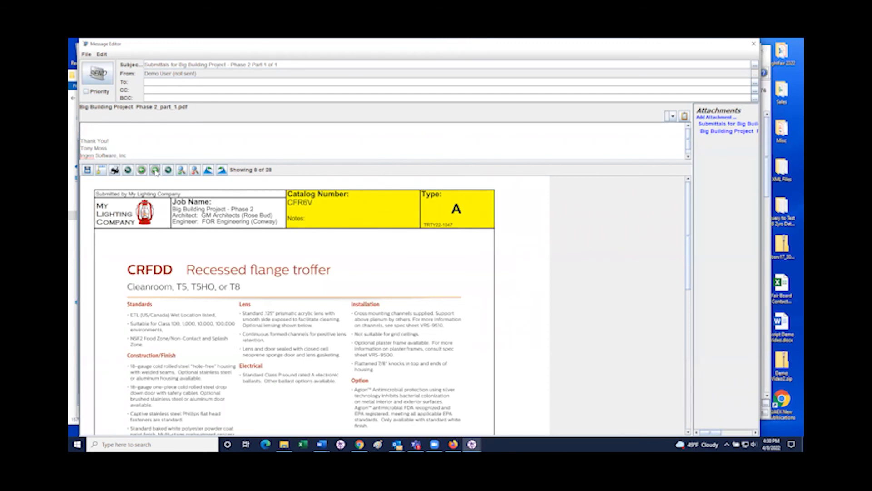
# - Page through the type B and type C specification pages in the submittal package and check their header blocks
pyautogui.click(155, 171)
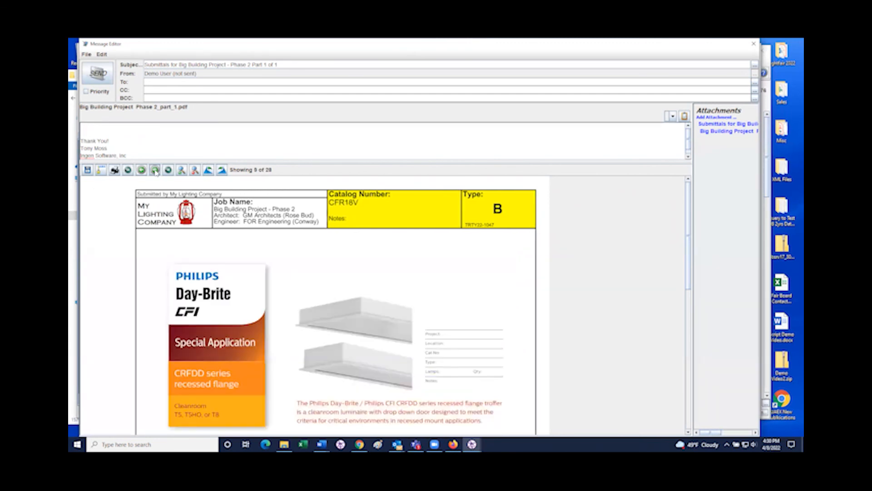
pyautogui.click(155, 170)
pyautogui.click(155, 170)
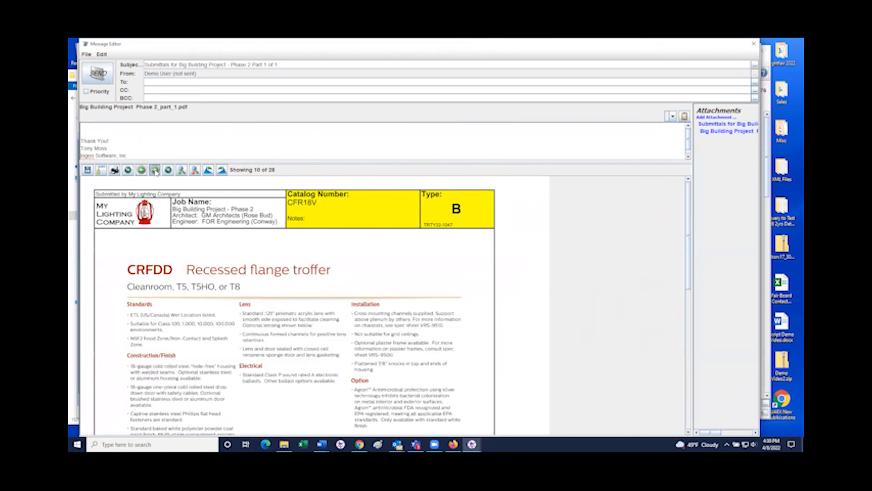
pyautogui.click(155, 170)
pyautogui.click(155, 170)
pyautogui.click(155, 171)
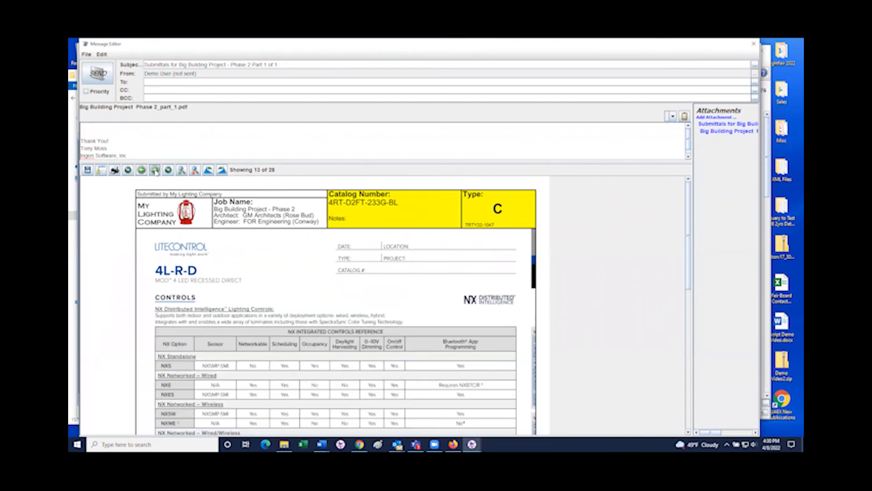
pyautogui.click(156, 171)
pyautogui.click(156, 170)
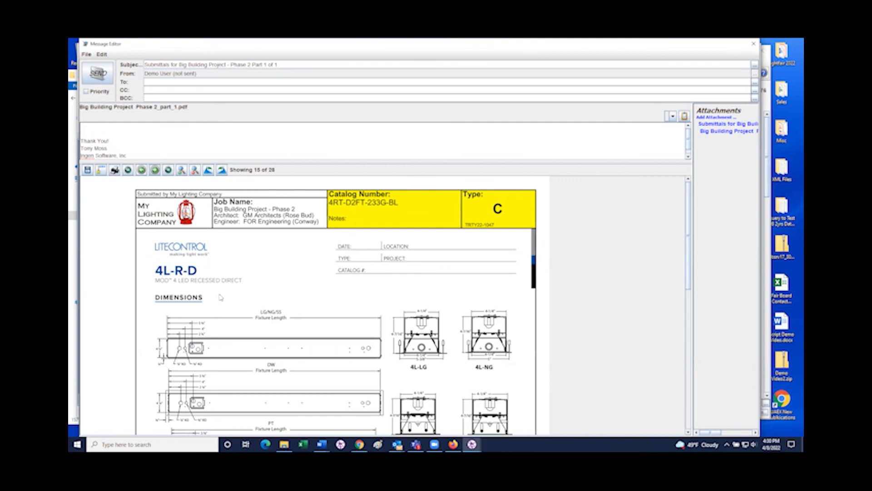
# - Address the message to the matching contact at ABC Lighting and add "Please see attached" to the body
pyautogui.click(150, 84)
pyautogui.write('tony')
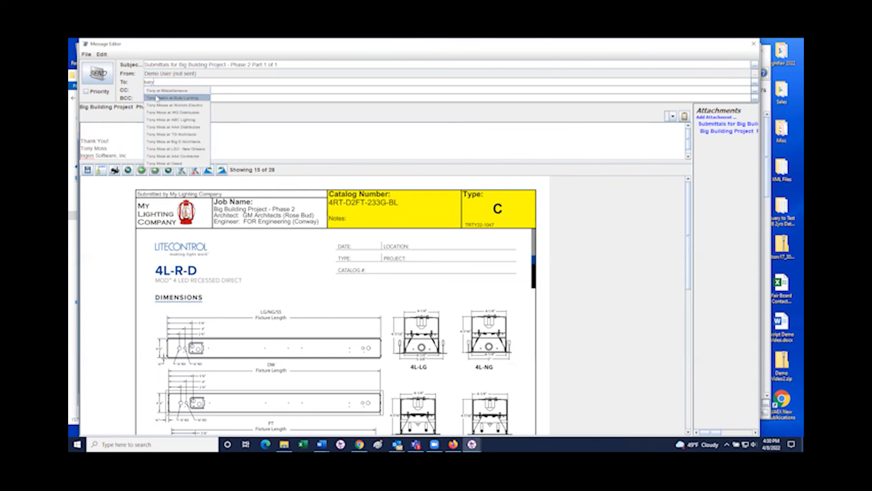
pyautogui.click(164, 119)
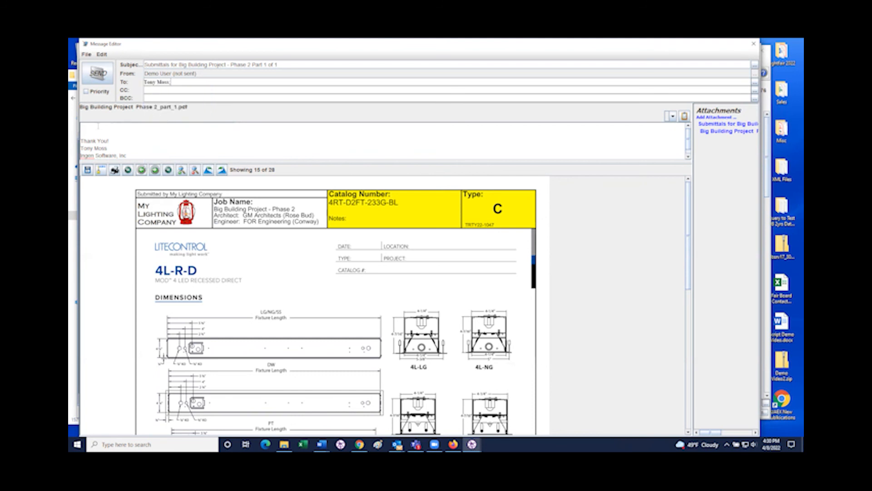
pyautogui.click(99, 126)
pyautogui.write('Please')
pyautogui.write('see attached')
# - Send the submittal message and accept changing the quote status to Submitted
pyautogui.click(104, 75)
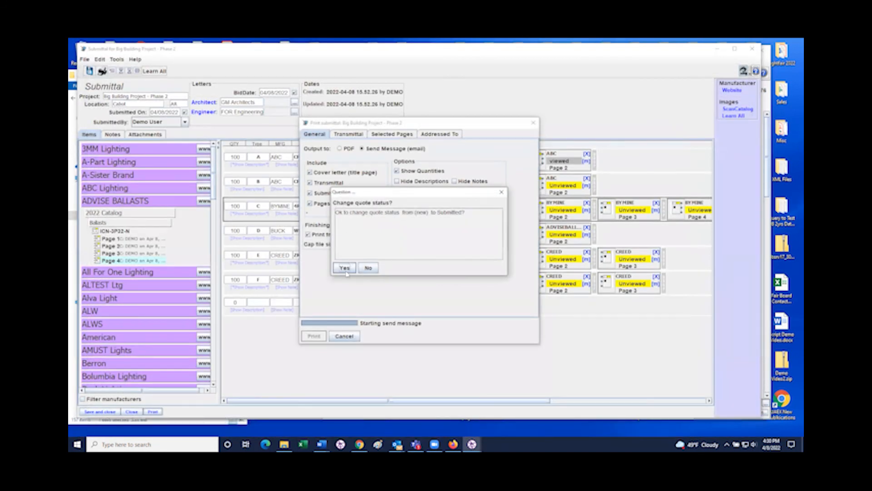
pyautogui.click(344, 267)
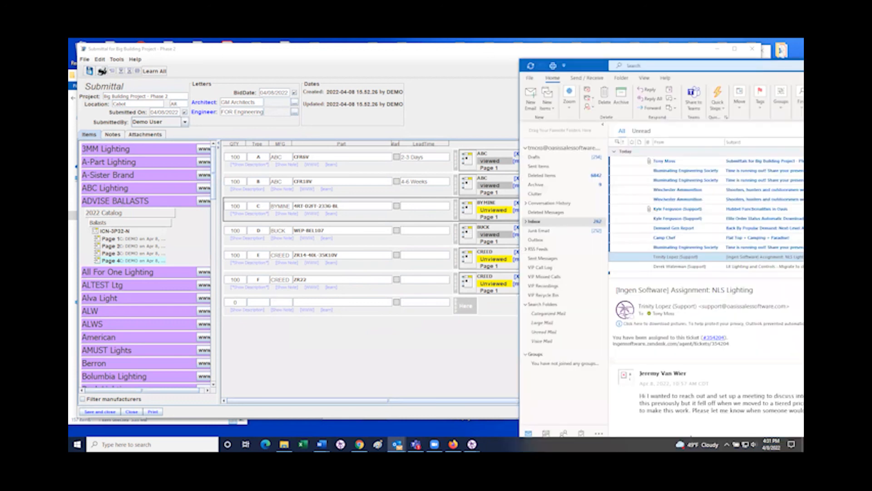
# - Open the received Phase 2 submittal email in the Outlook inbox and view its PDF attachment
pyautogui.click(700, 161)
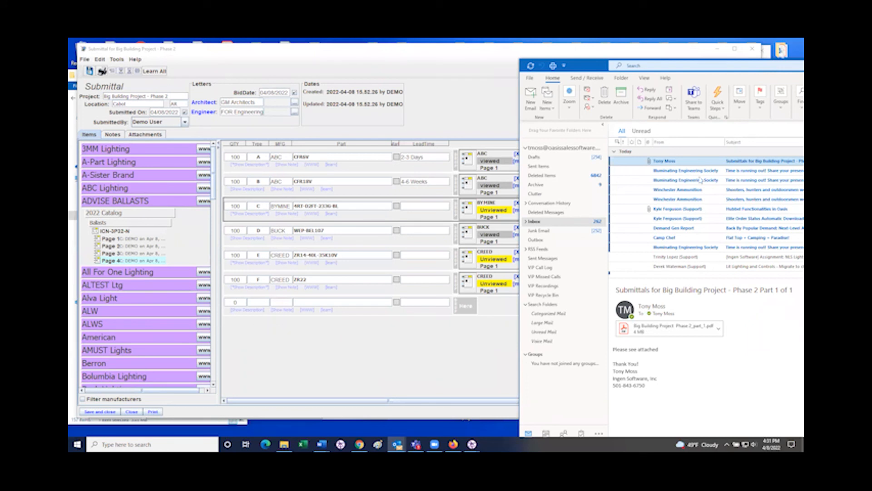
pyautogui.click(643, 333)
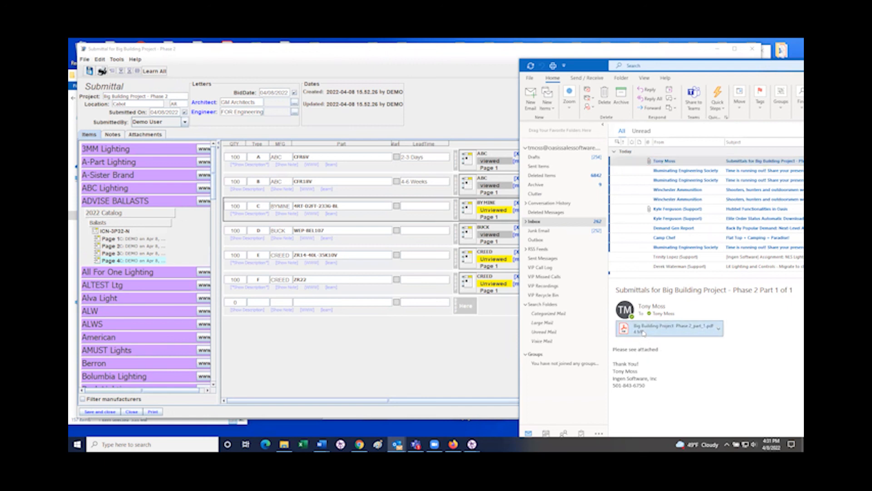
pyautogui.doubleClick(644, 333)
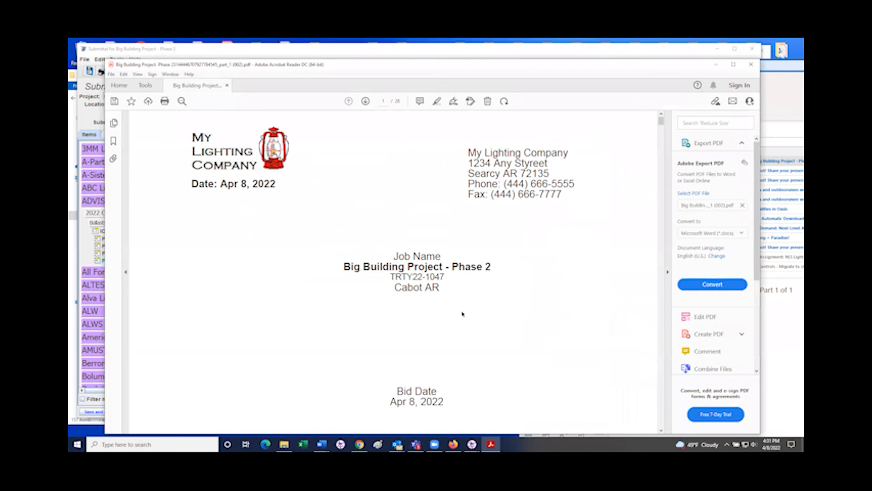
# - Review the received PDF's cover page and transmittal, including the project details, transmittal checkboxes, item table and notes
pyautogui.scroll(-1, 462, 313)
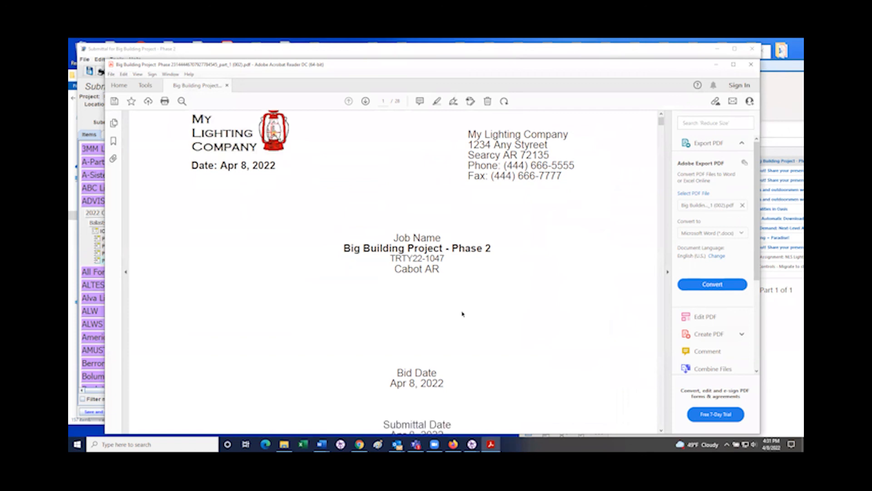
pyautogui.scroll(-7, 462, 314)
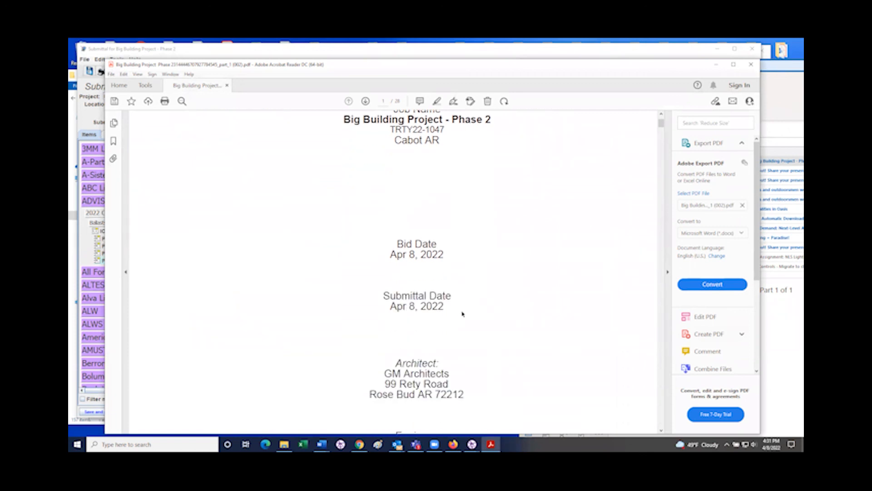
pyautogui.scroll(-6, 462, 313)
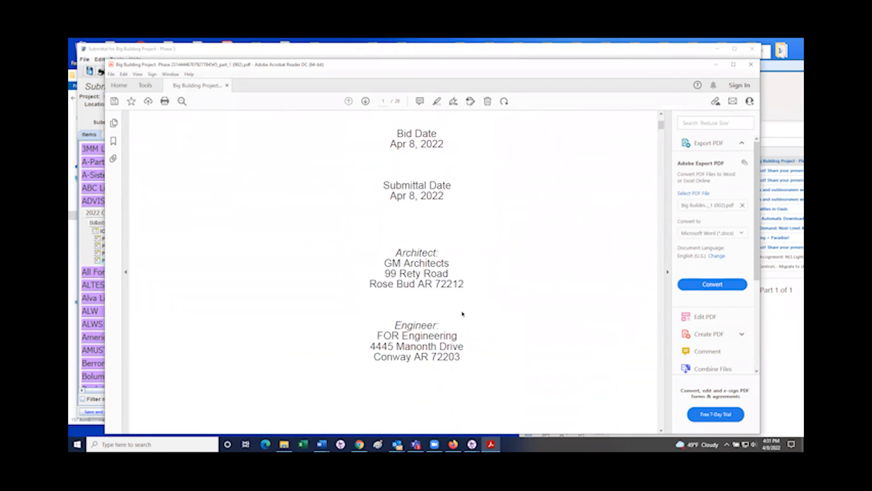
pyautogui.scroll(-1, 462, 313)
pyautogui.scroll(-4, 462, 311)
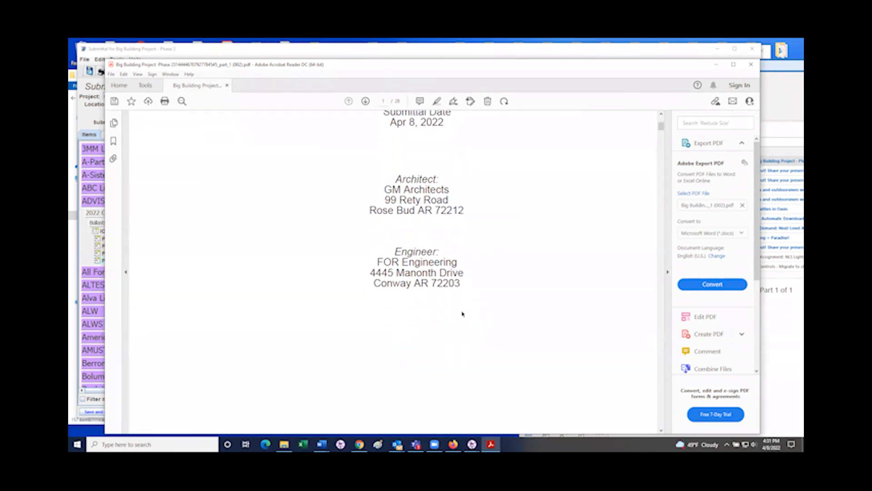
pyautogui.scroll(-5, 462, 313)
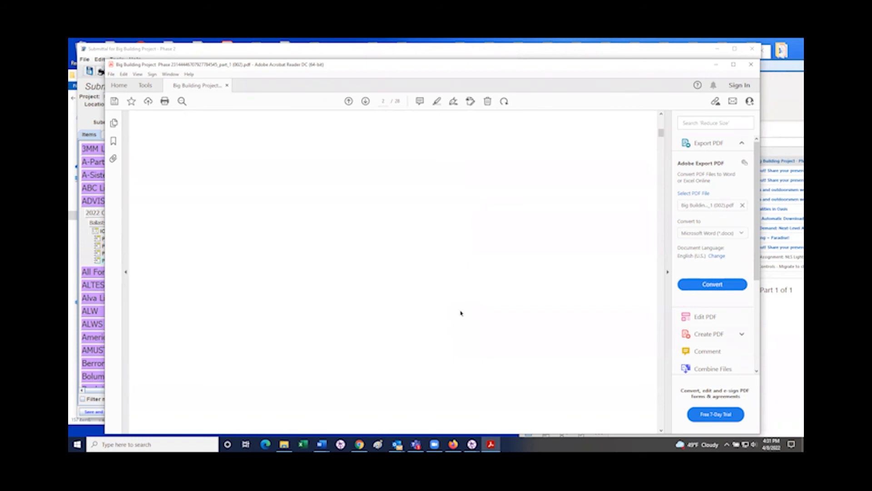
pyautogui.scroll(-5, 459, 313)
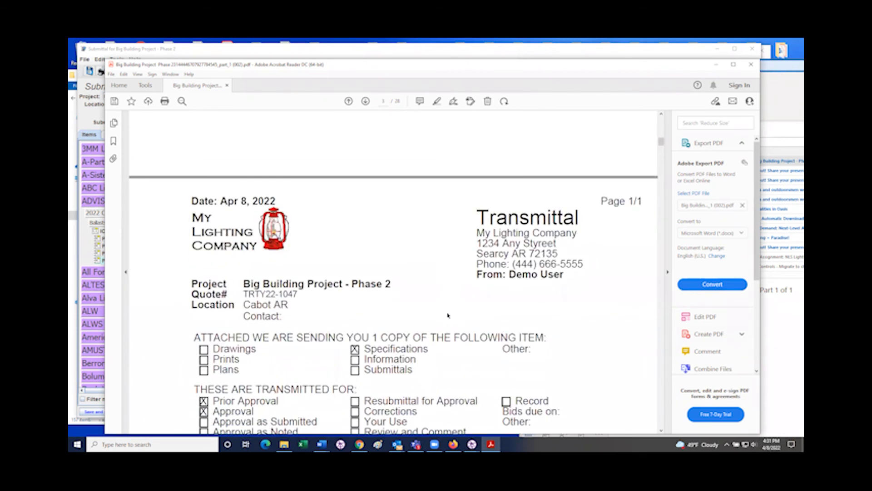
pyautogui.scroll(-2, 448, 315)
pyautogui.scroll(-1, 447, 314)
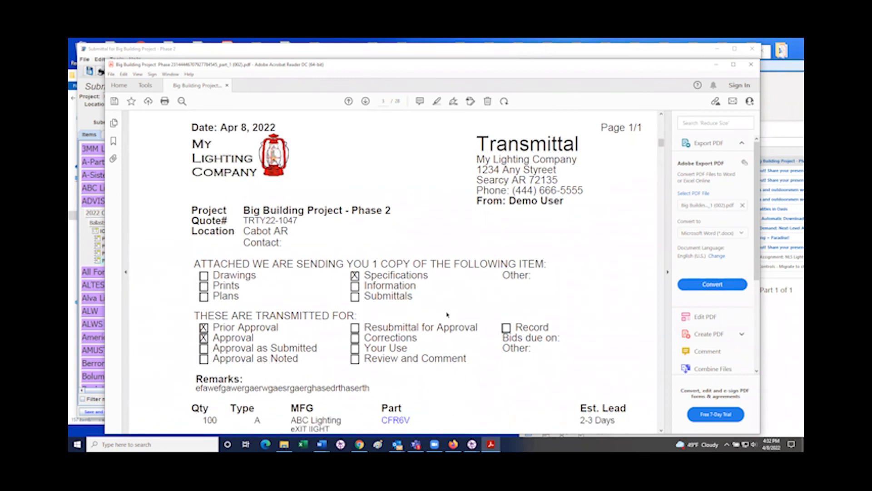
pyautogui.scroll(4, 447, 315)
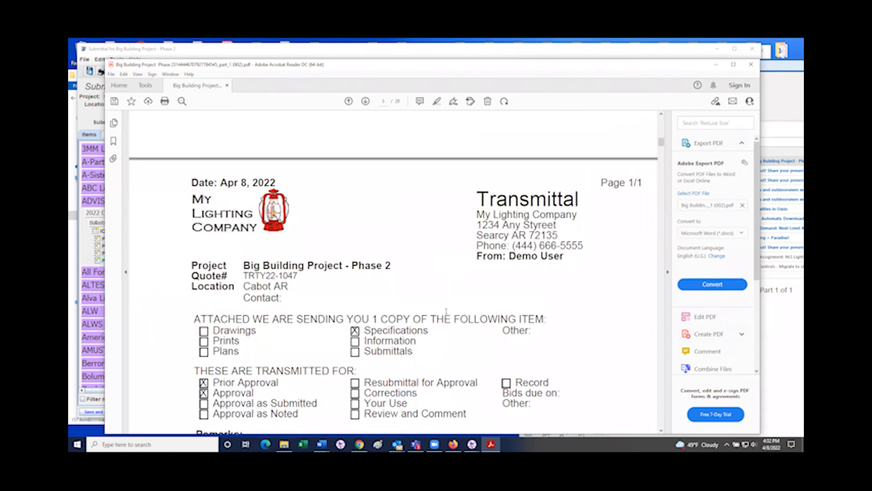
pyautogui.scroll(-4, 447, 314)
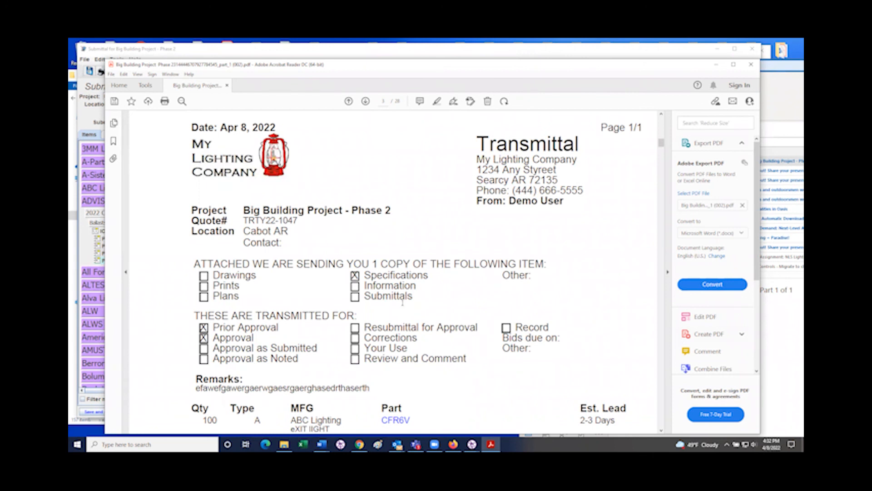
pyautogui.scroll(-6, 403, 302)
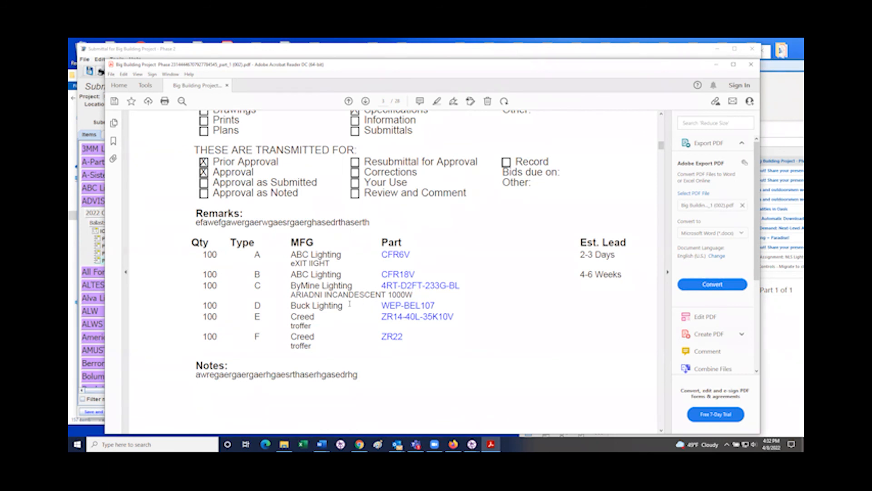
# - Follow the WEP-BEL107 part link to its type D specification page, return to the cover page and close the PDF
pyautogui.click(395, 306)
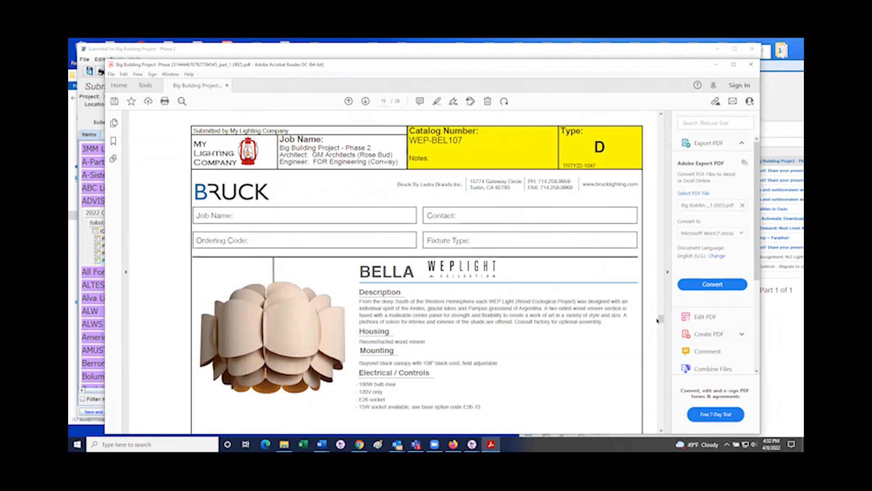
pyautogui.moveTo(661, 319); pyautogui.dragTo(625, 119)
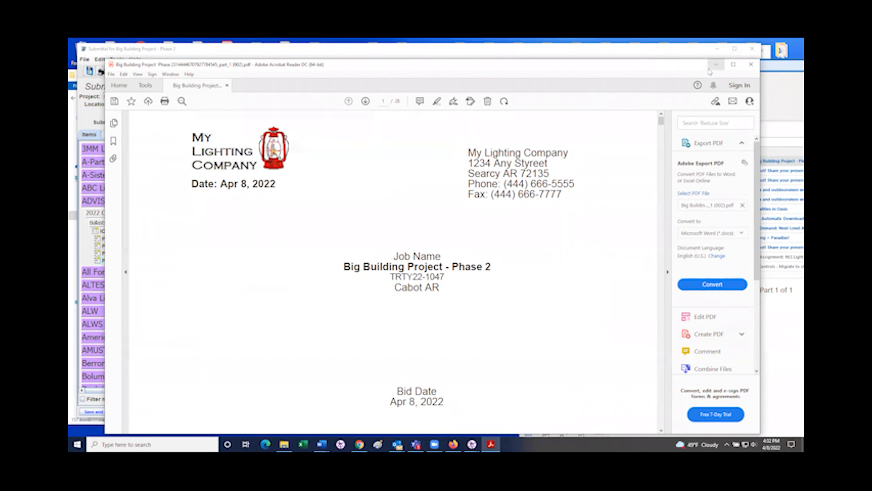
pyautogui.click(746, 66)
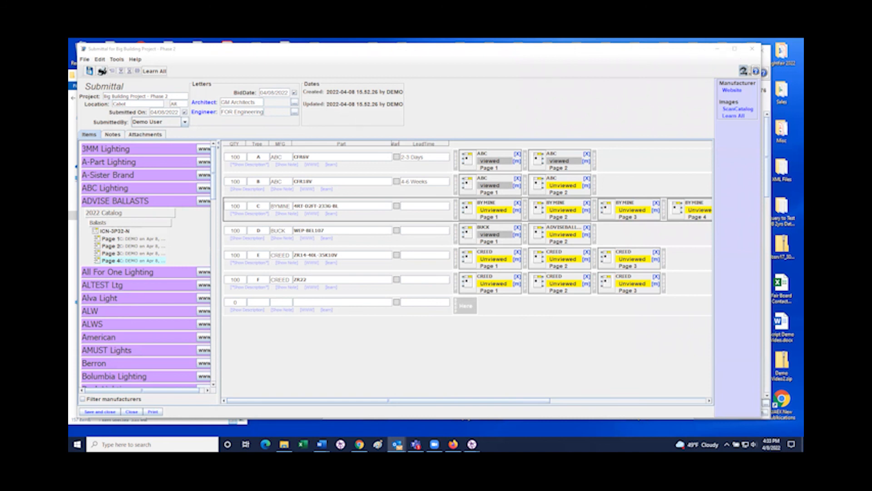
# - Save and close the submittal, and open the copied bid in Phase 2 of Big Building Project
pyautogui.click(102, 412)
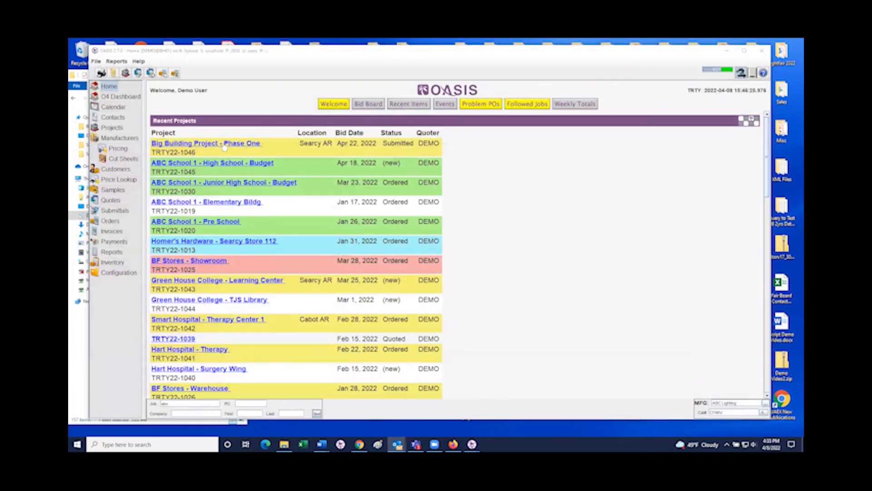
pyautogui.click(225, 145)
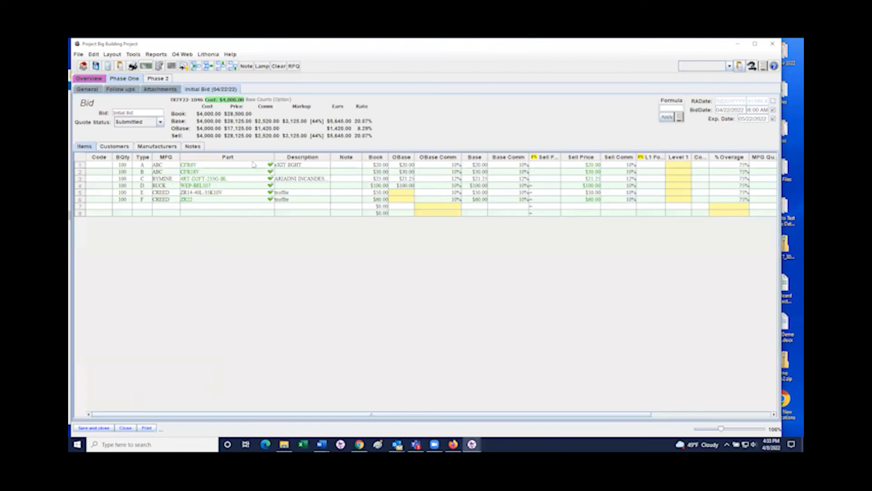
pyautogui.click(166, 81)
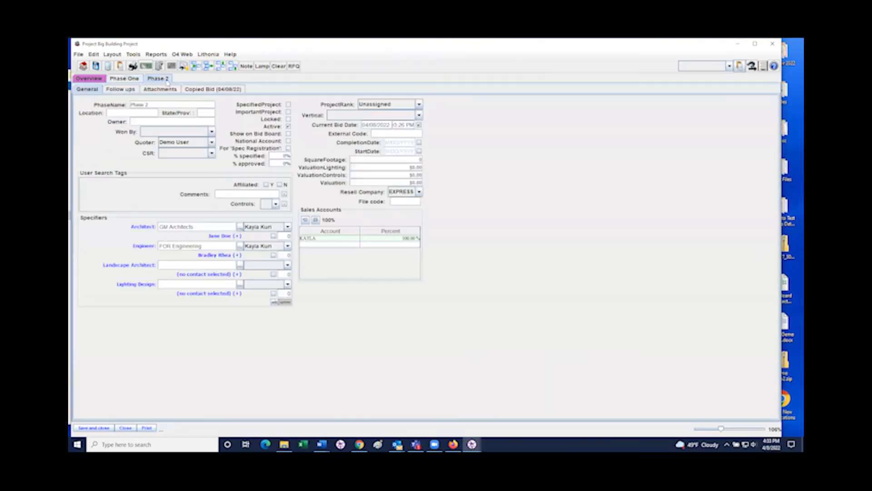
pyautogui.click(199, 90)
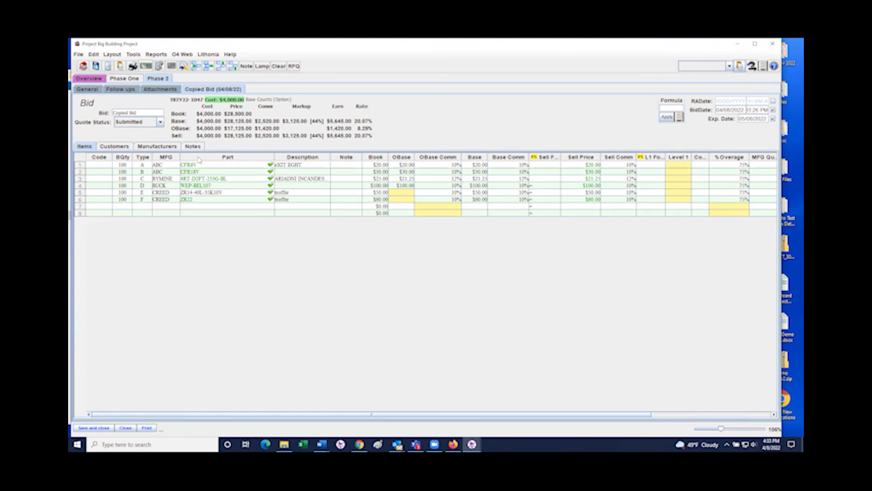
# - Show all Phase 2 attachments, expand the copied bid in the tree and open the submittal filed under it
pyautogui.click(168, 90)
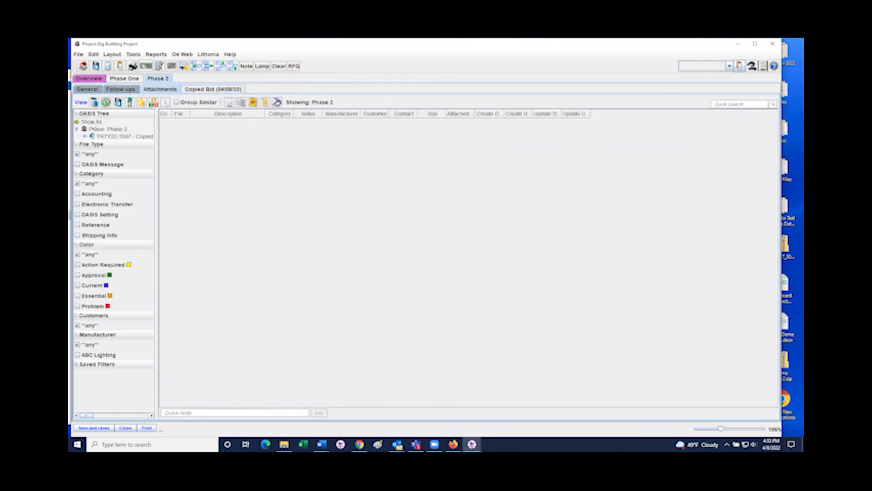
pyautogui.click(92, 122)
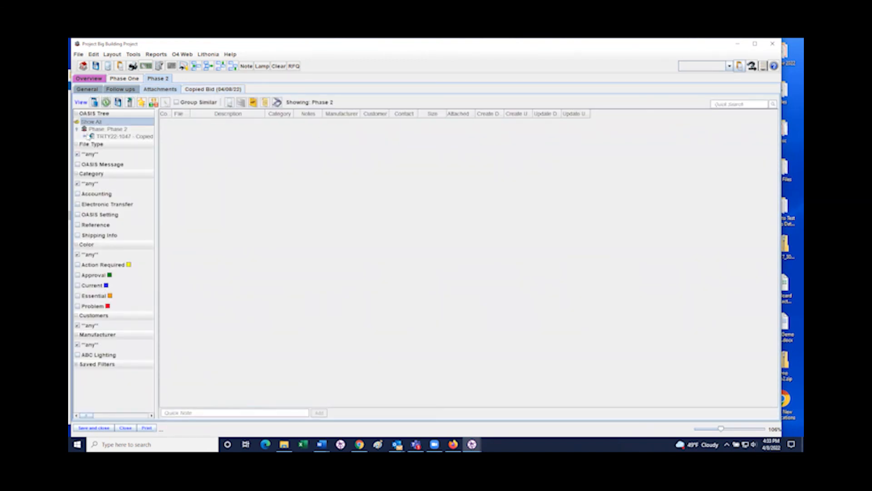
pyautogui.click(85, 136)
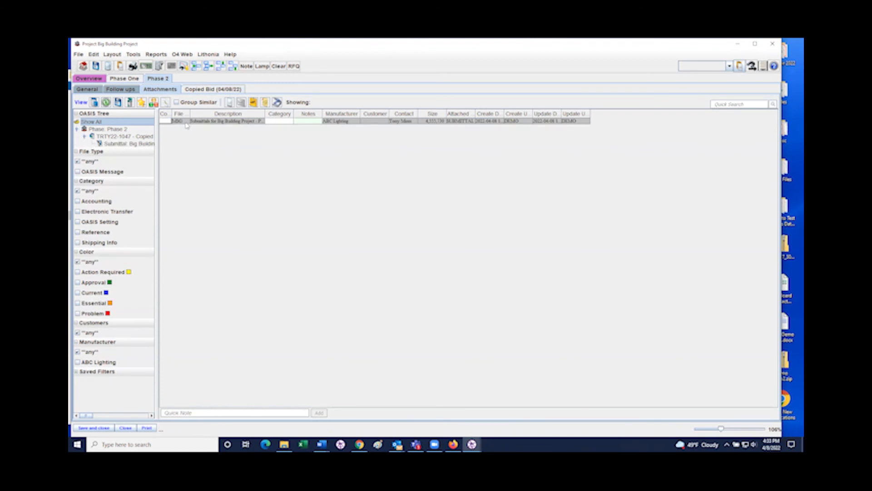
pyautogui.click(124, 144)
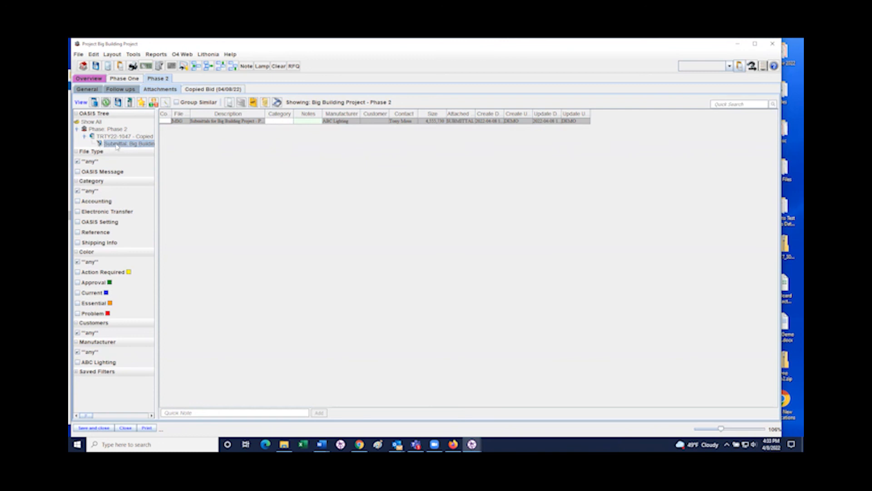
pyautogui.doubleClick(117, 144)
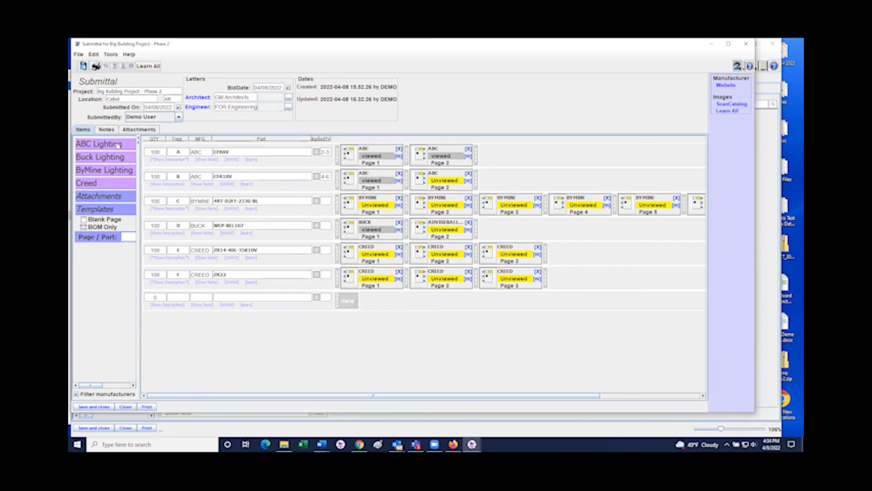
# - View the submittal's own attachments and filter them to the submittal under the copied bid
pyautogui.click(127, 130)
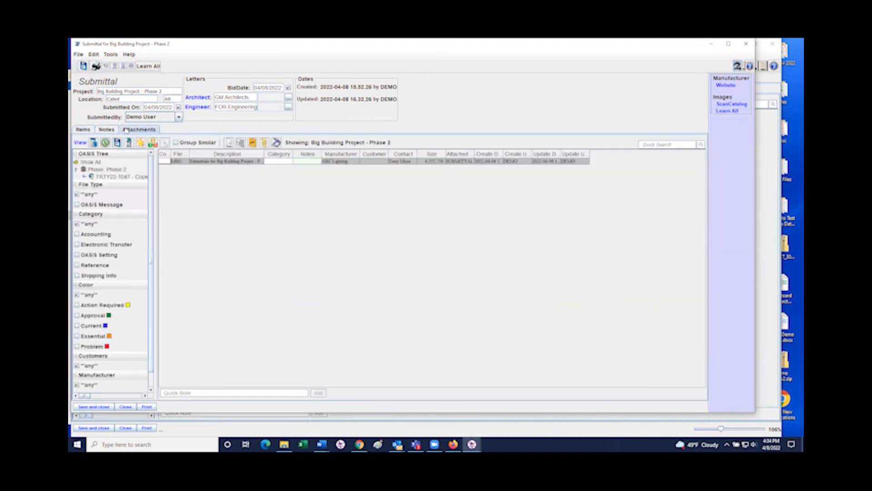
pyautogui.click(190, 162)
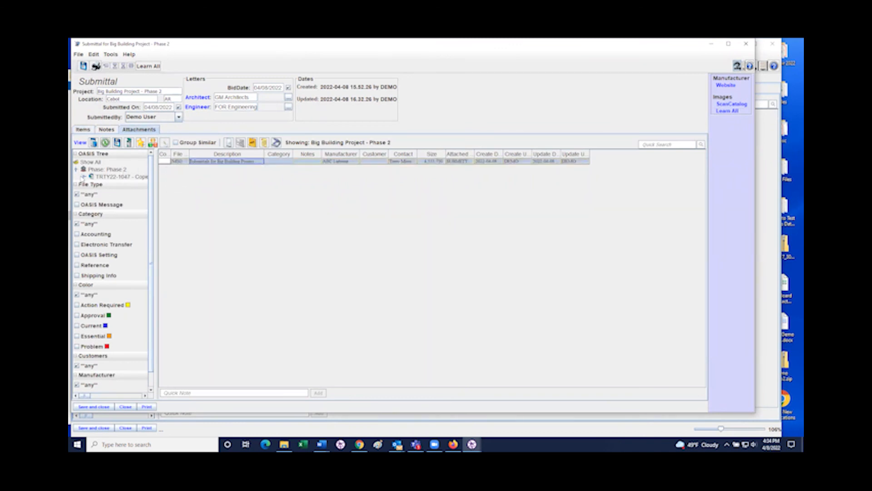
pyautogui.click(83, 178)
pyautogui.click(122, 184)
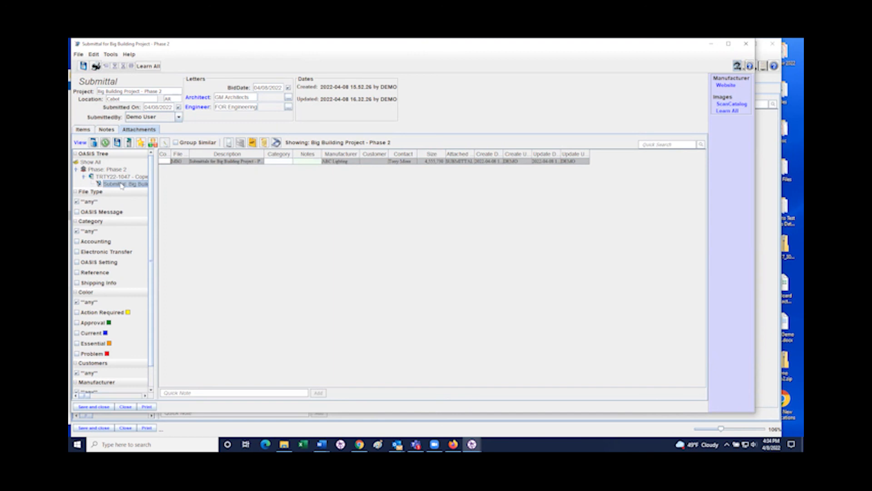
# - Open the stored submittal message, view its attached PDF package, and close the message
pyautogui.click(202, 162)
pyautogui.doubleClick(201, 161)
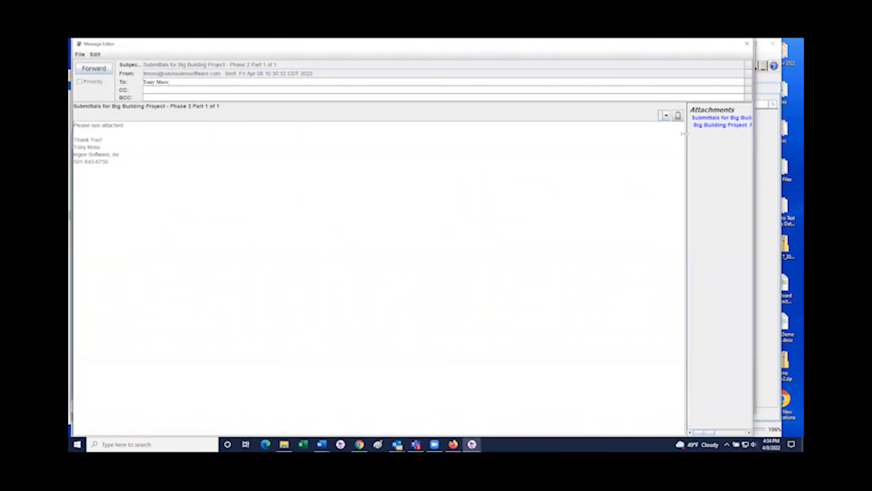
pyautogui.click(699, 127)
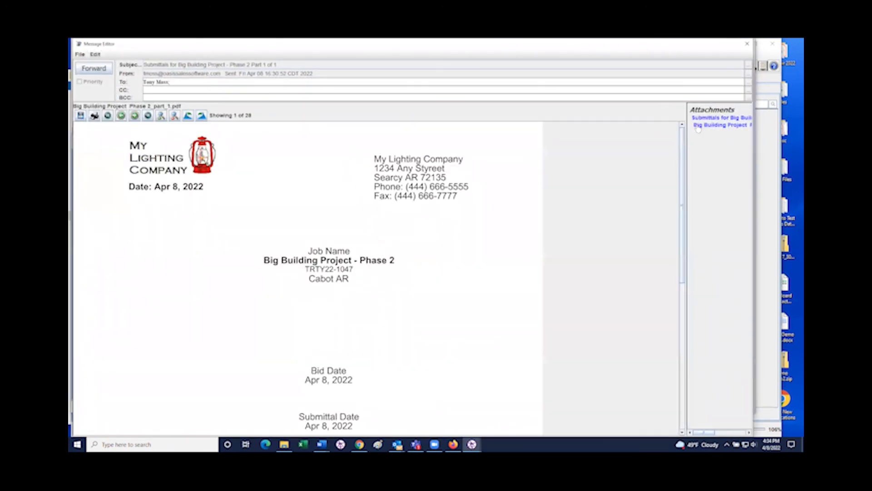
pyautogui.click(746, 44)
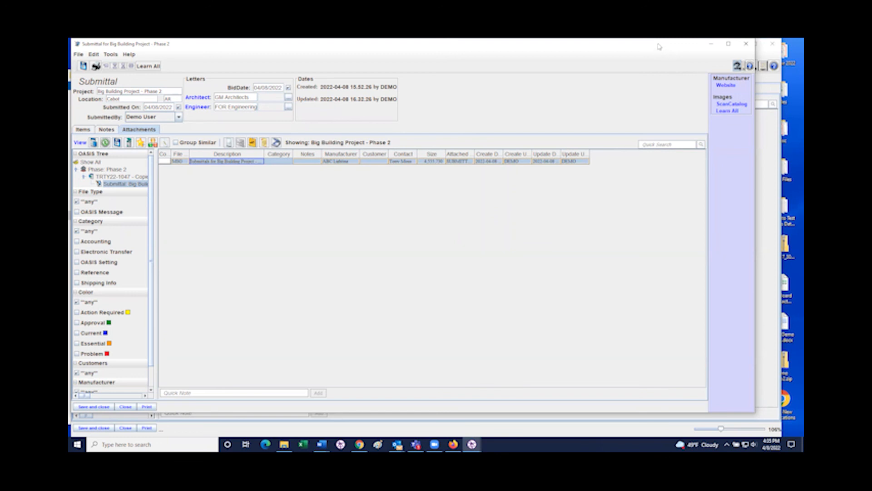
pyautogui.moveTo(661, 46); pyautogui.dragTo(688, 56)
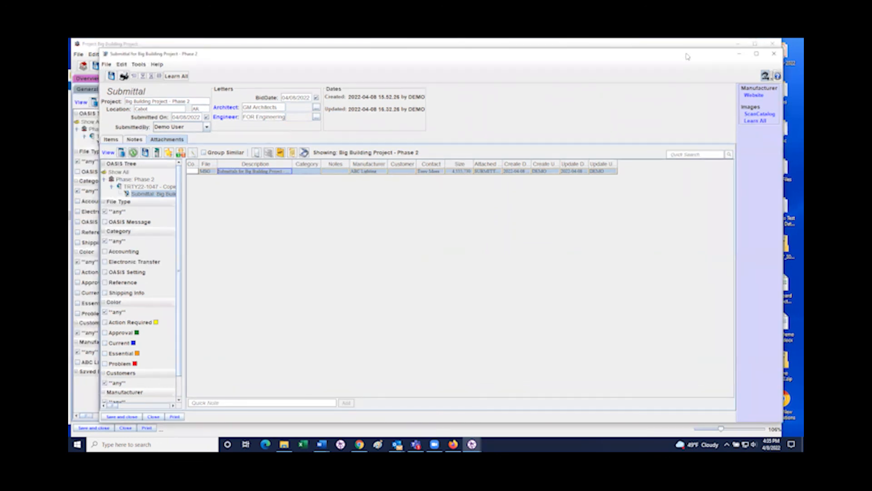